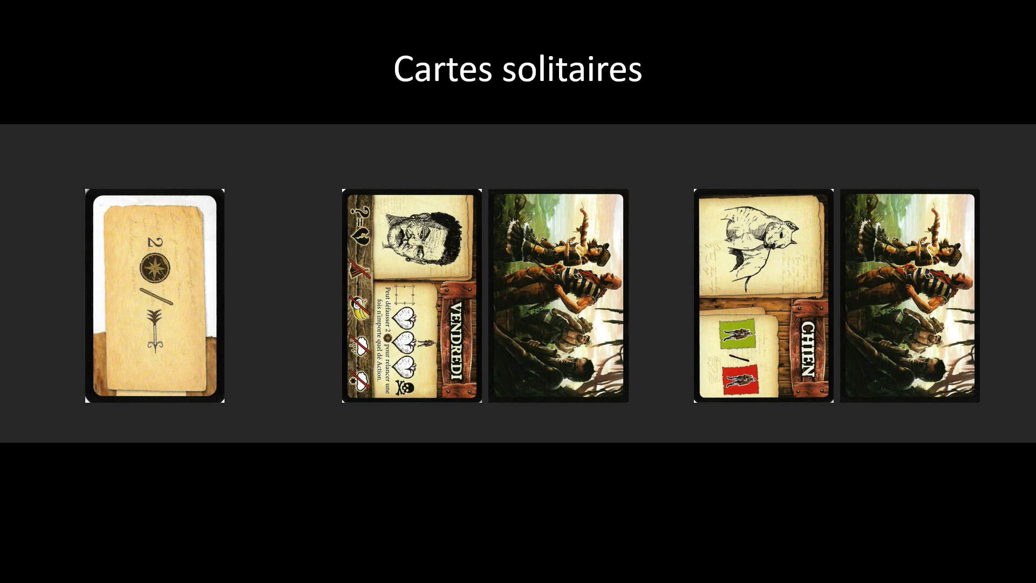
Advance the slideshow to the 'Cartes à dos communs' slide with the card grid and card back
key(Right)
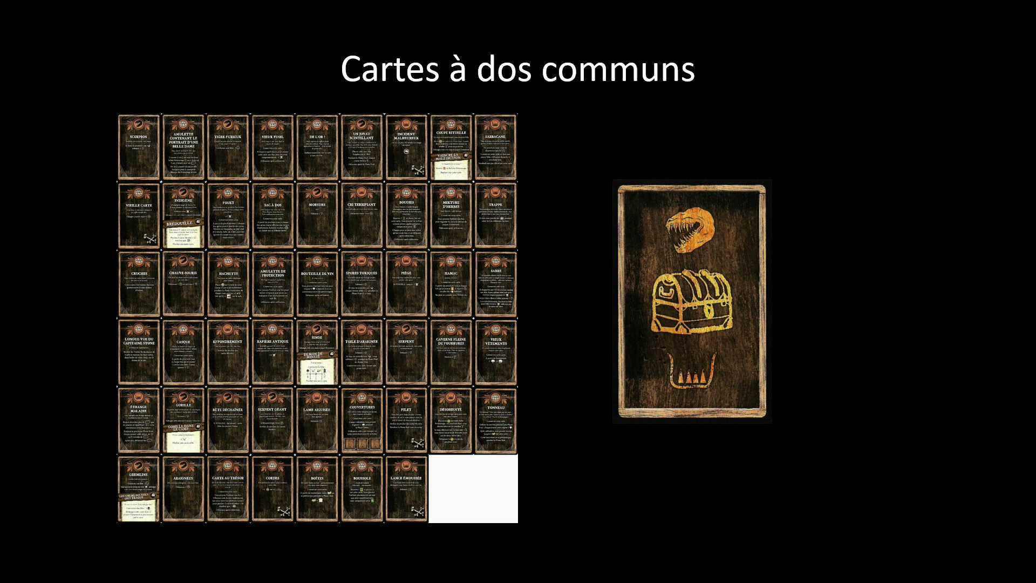
Reveal the note on decks over 70 cards, then advance to the 'Cartes à dos uniques' slide
key(Right)
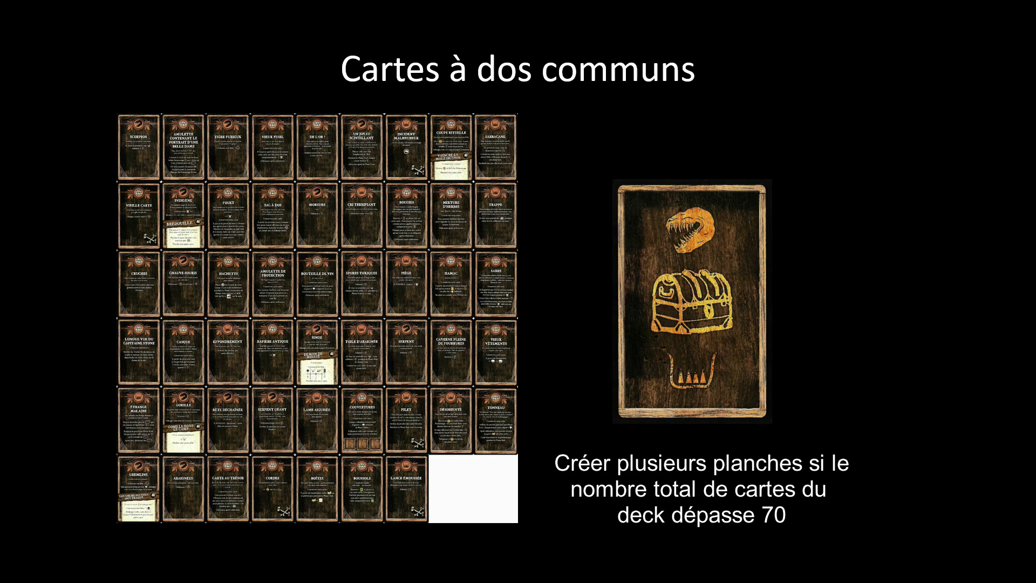
key(Right)
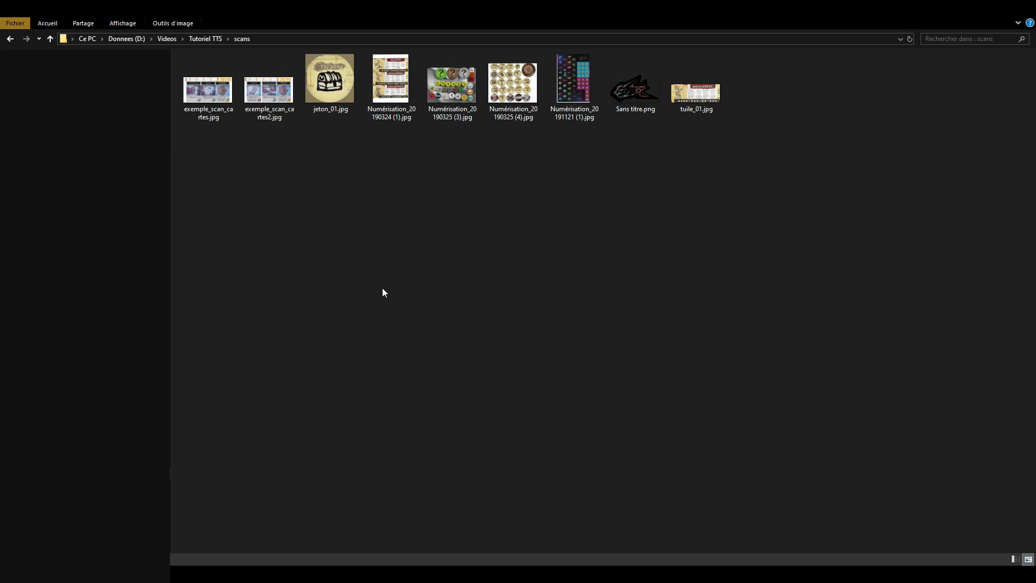
Drag exemple_scan_cartes.jpg from the scans folder into the GIMP image
click(208, 95)
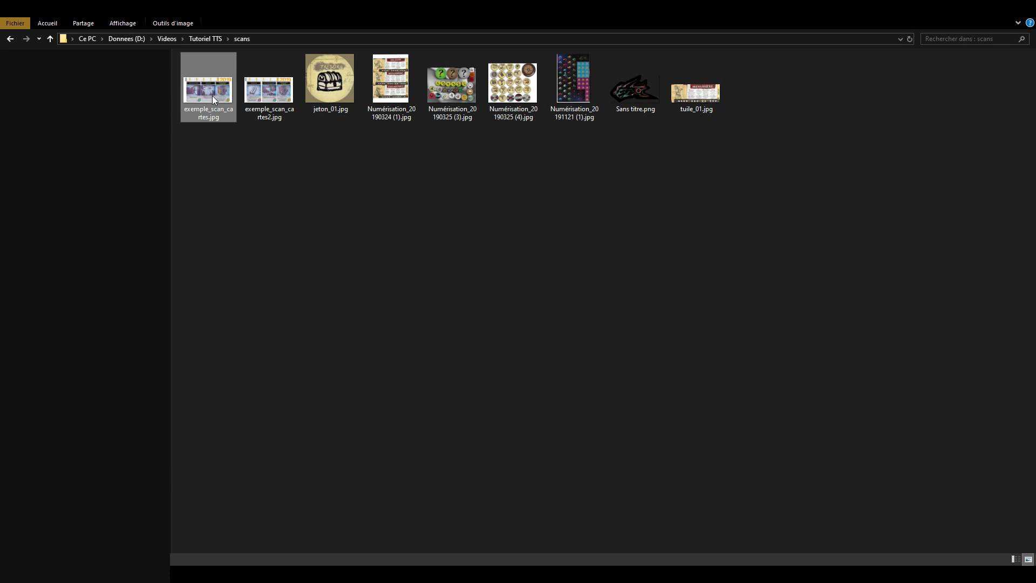
mouse_move(213, 95)
mouse_down()
mouse_move(484, 333)
mouse_move(609, 553)
mouse_up()
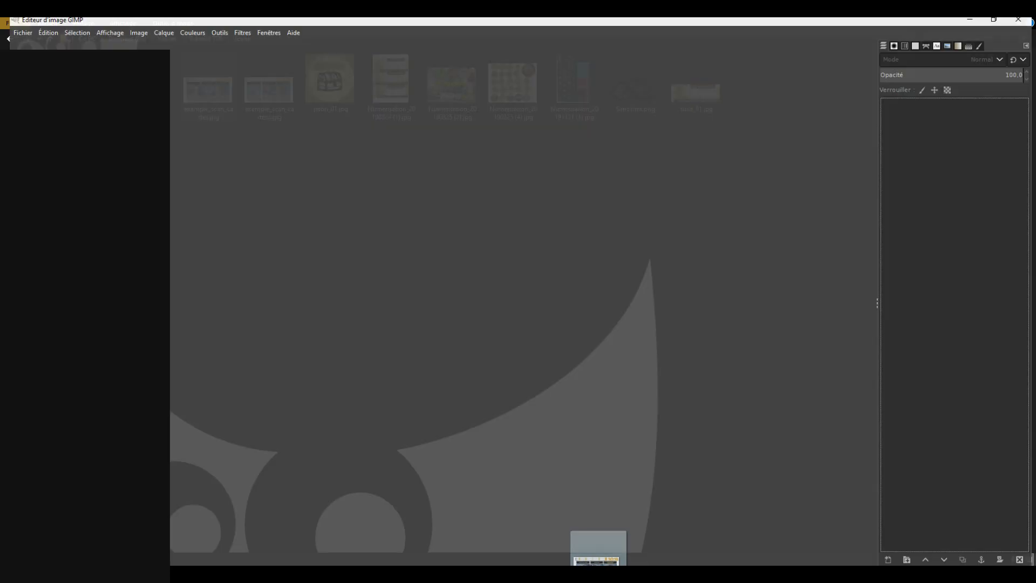
drag(609, 552, 458, 287)
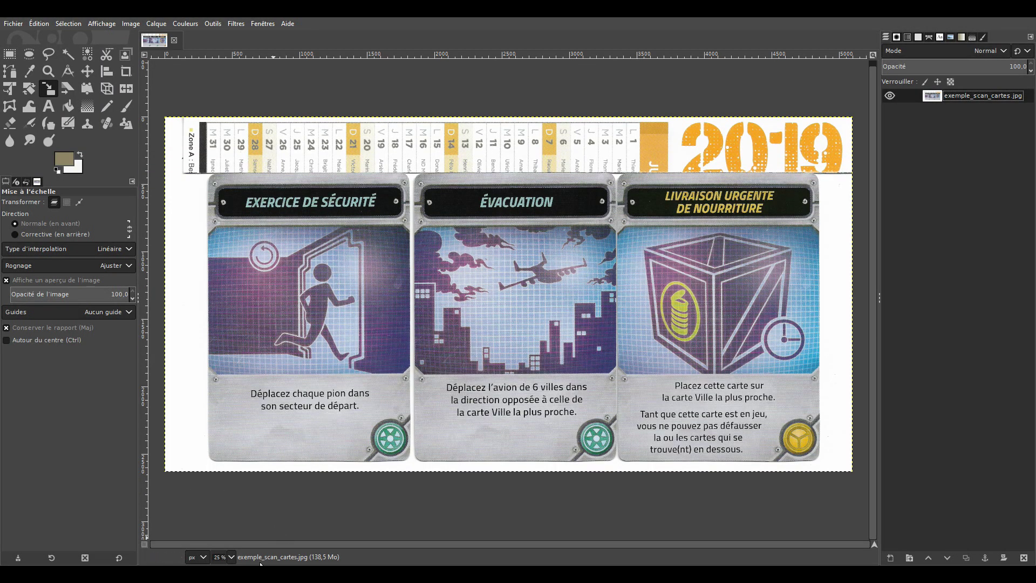
Drag exemple_scan_cartes2.jpg onto the GIMP canvas as a second layer
key(alt+Tab)
click(276, 108)
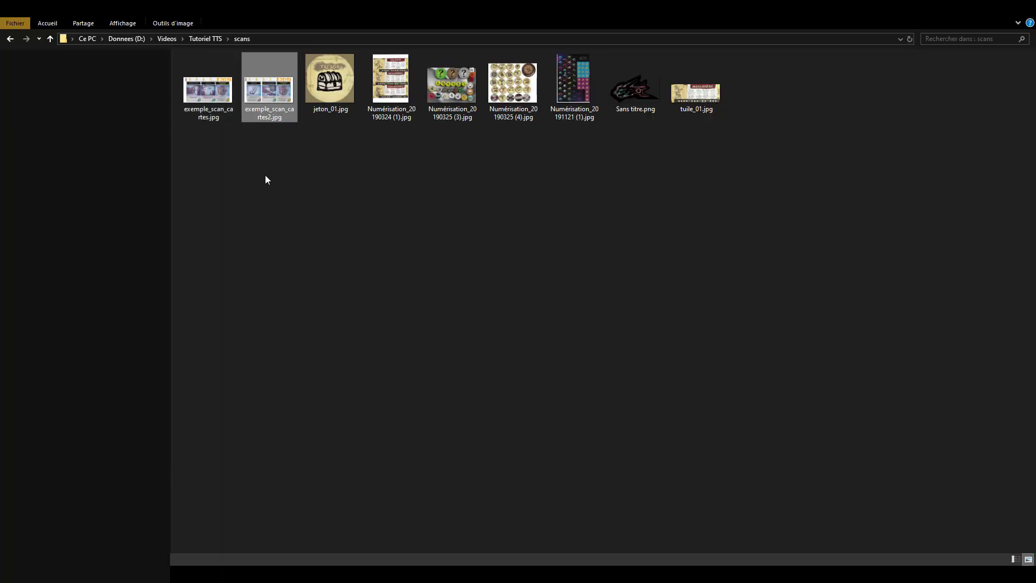
mouse_move(289, 84)
mouse_down()
mouse_move(593, 572)
mouse_move(488, 287)
mouse_up()
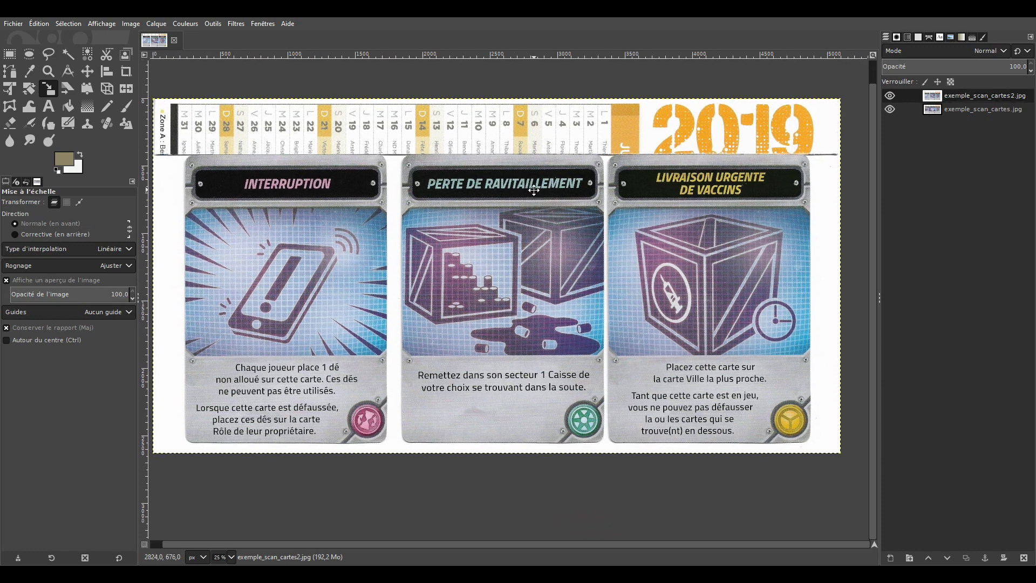
scroll(279, 127, down, 2)
Draw a rectangle selection around the INTERRUPTION card ('Chaque joueur place 1 dé')
key(r)
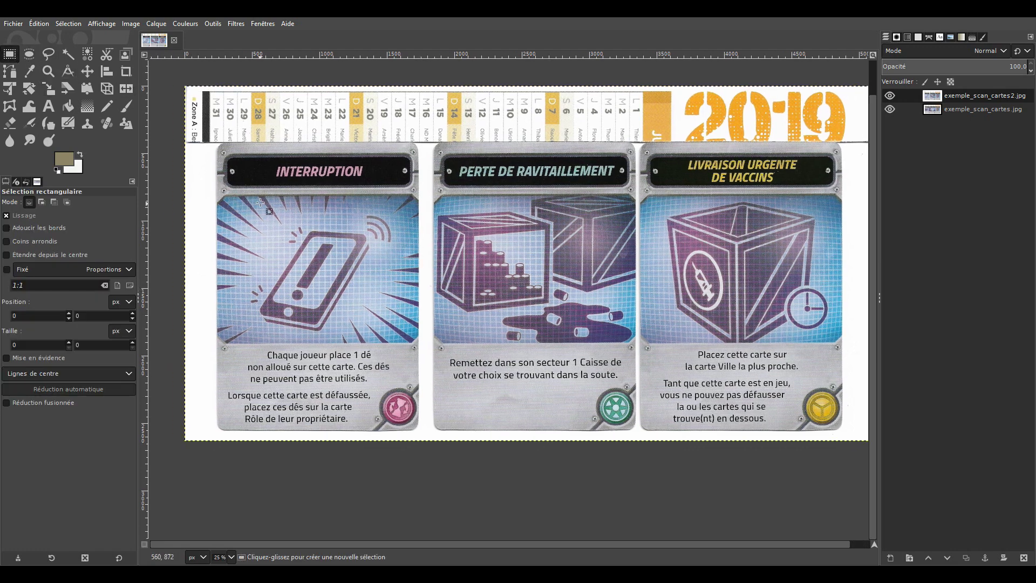
scroll(322, 216, left, 3)
scroll(323, 217, up, 1)
scroll(322, 216, down, 1)
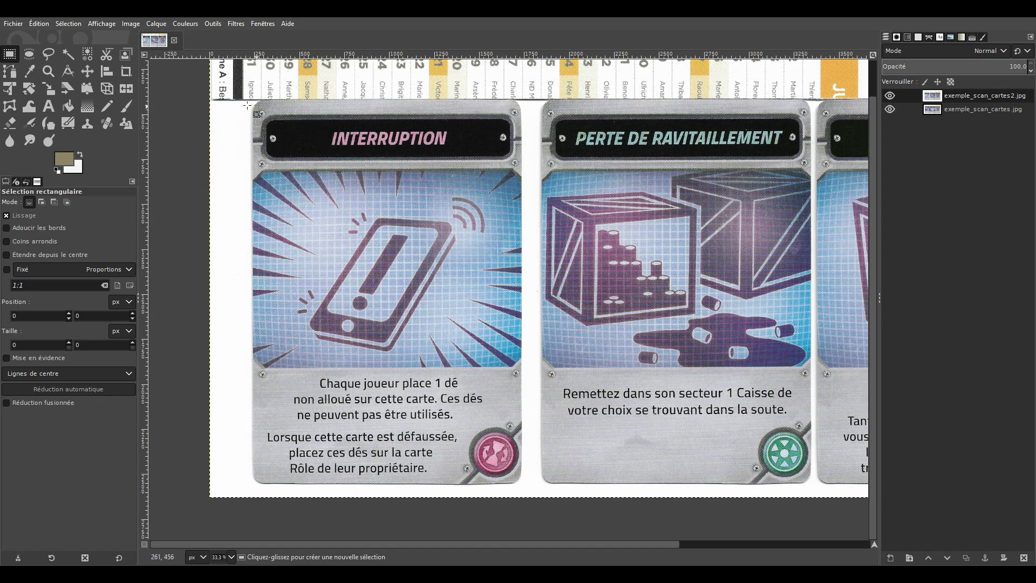
drag(254, 104, 515, 481)
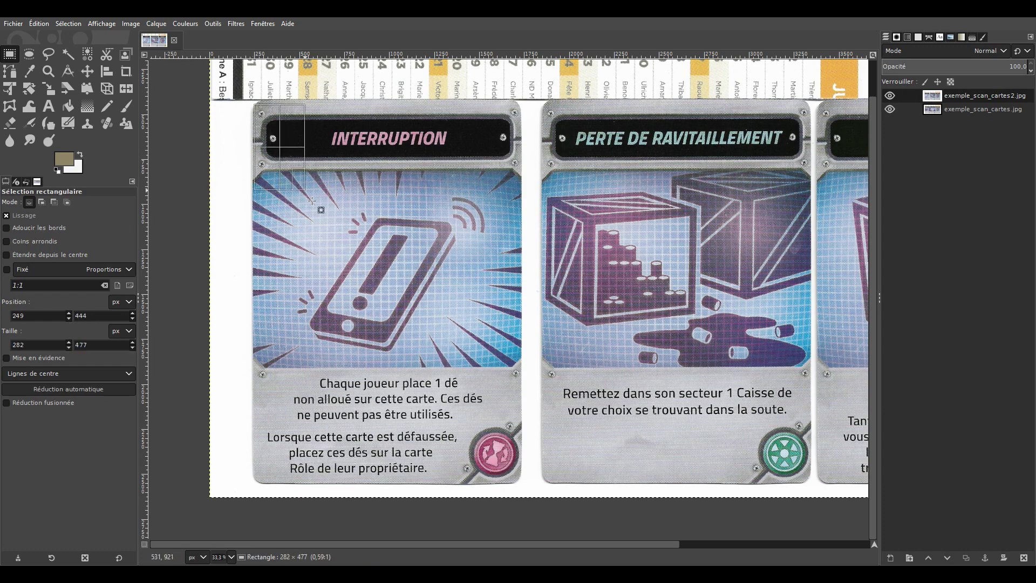
drag(517, 479, 518, 480)
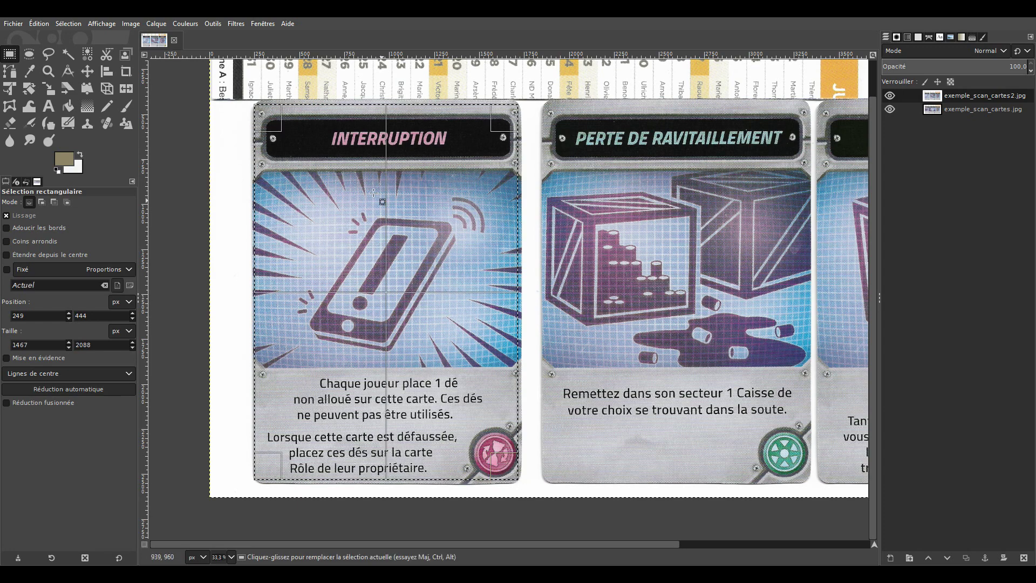
Adjust the selection's top, bottom and right edges to fit the INTERRUPTION card exactly
scroll(325, 174, up, 2)
scroll(324, 174, left, 2)
mouse_move(322, 175)
mouse_down()
mouse_move(297, 161)
mouse_move(333, 180)
mouse_up()
ctrl+scroll(324, 175, up, 6)
ctrl+scroll(302, 164, down, 1)
scroll(333, 108, down, 3)
scroll(333, 109, right, 1)
ctrl+scroll(333, 108, down, 3)
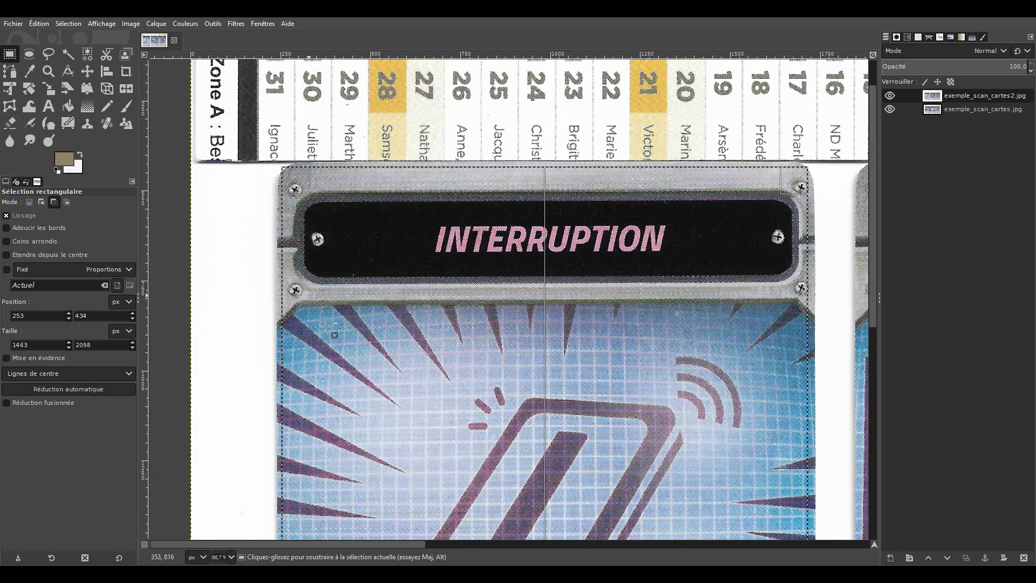
scroll(302, 216, down, 5)
scroll(281, 270, down, 5)
ctrl+scroll(254, 306, up, 2)
drag(254, 306, 254, 314)
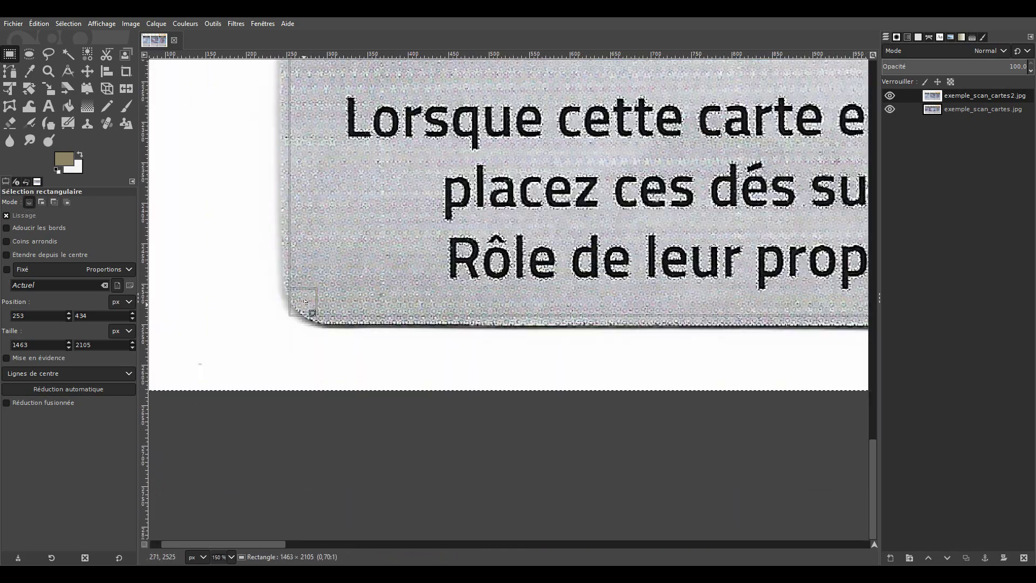
scroll(330, 253, right, 5)
scroll(330, 254, right, 5)
scroll(330, 253, right, 3)
scroll(421, 239, up, 1)
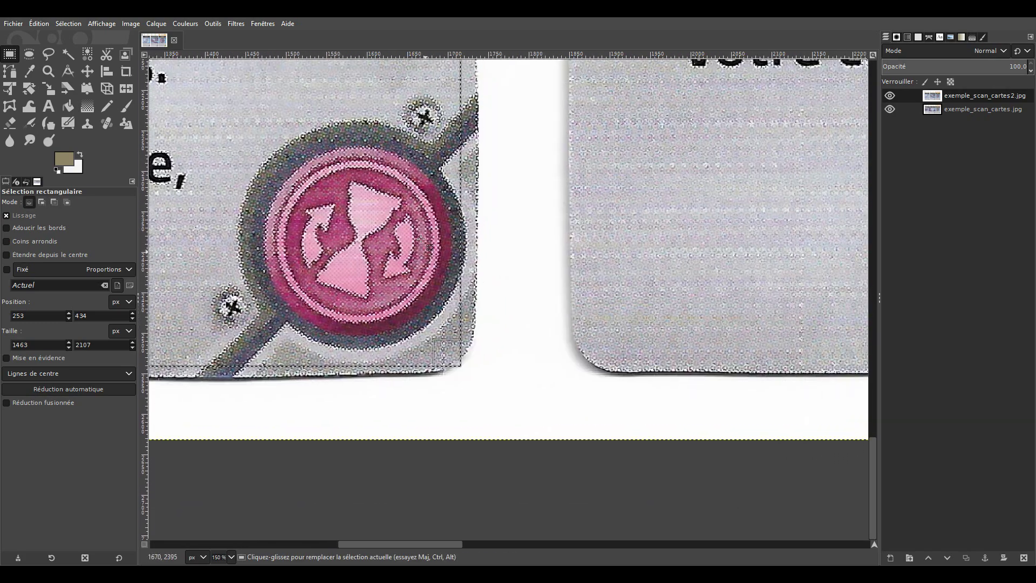
drag(447, 165, 452, 165)
ctrl+scroll(452, 165, down, 2)
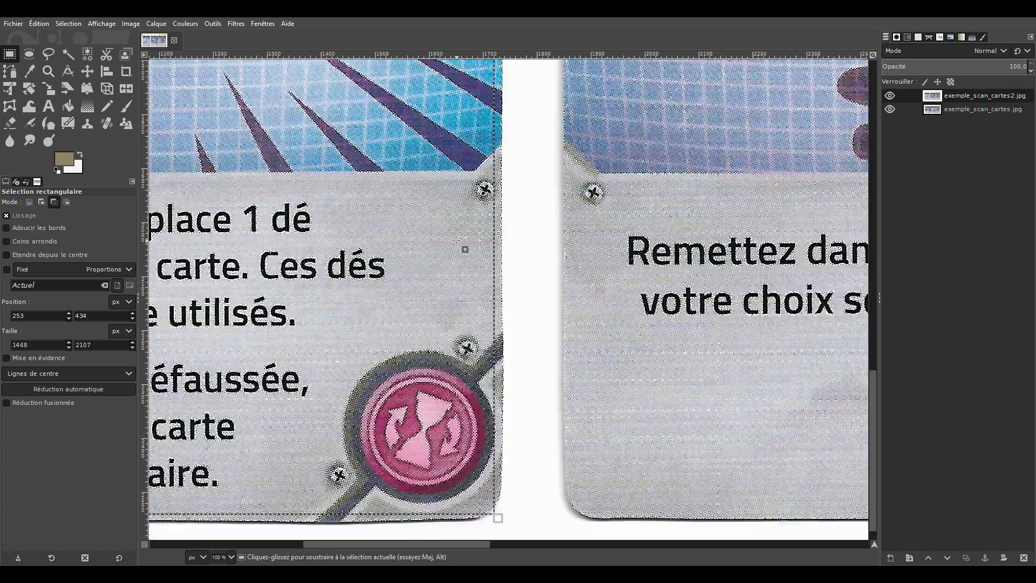
scroll(487, 343, up, 3)
scroll(486, 359, up, 3)
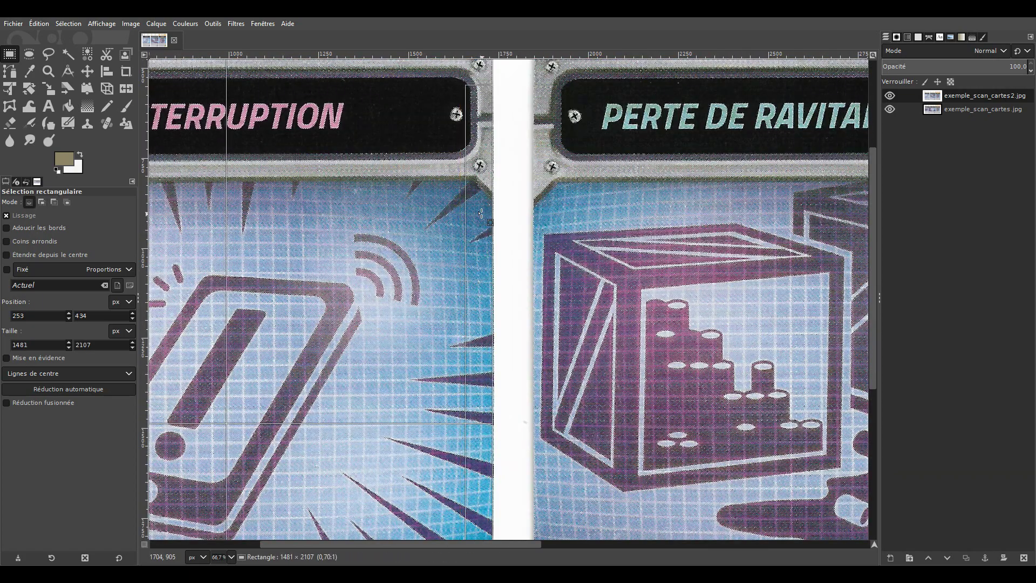
drag(475, 215, 476, 215)
scroll(451, 232, up, 3)
scroll(450, 232, right, 2)
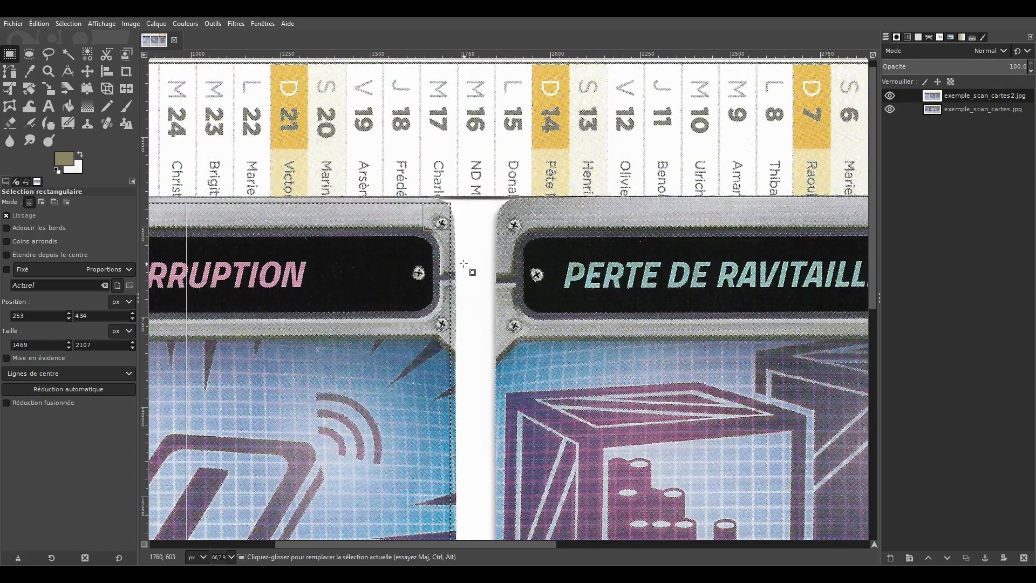
ctrl+scroll(432, 243, up, 3)
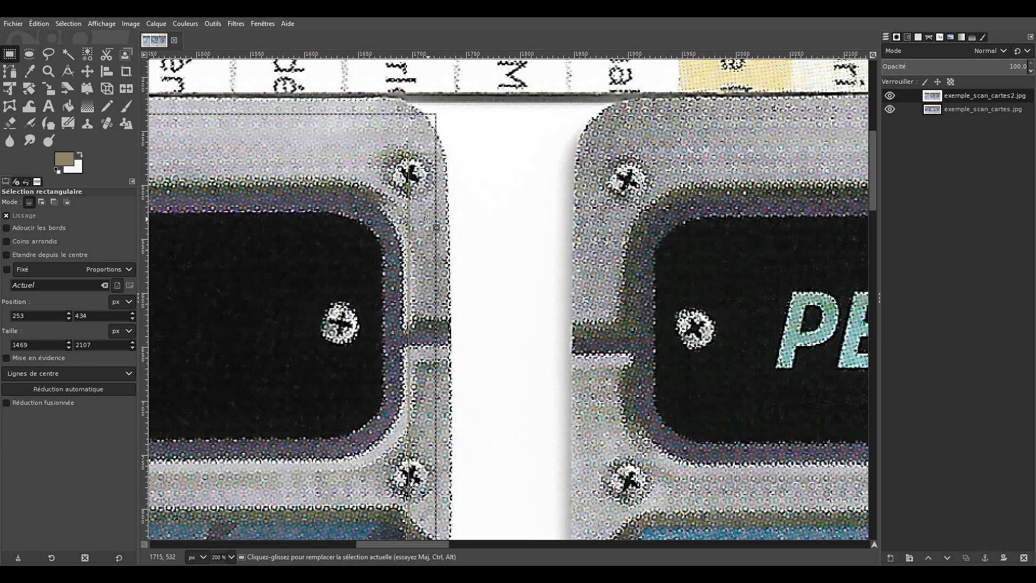
drag(438, 260, 440, 259)
ctrl+scroll(437, 260, down, 2)
scroll(424, 296, left, 4)
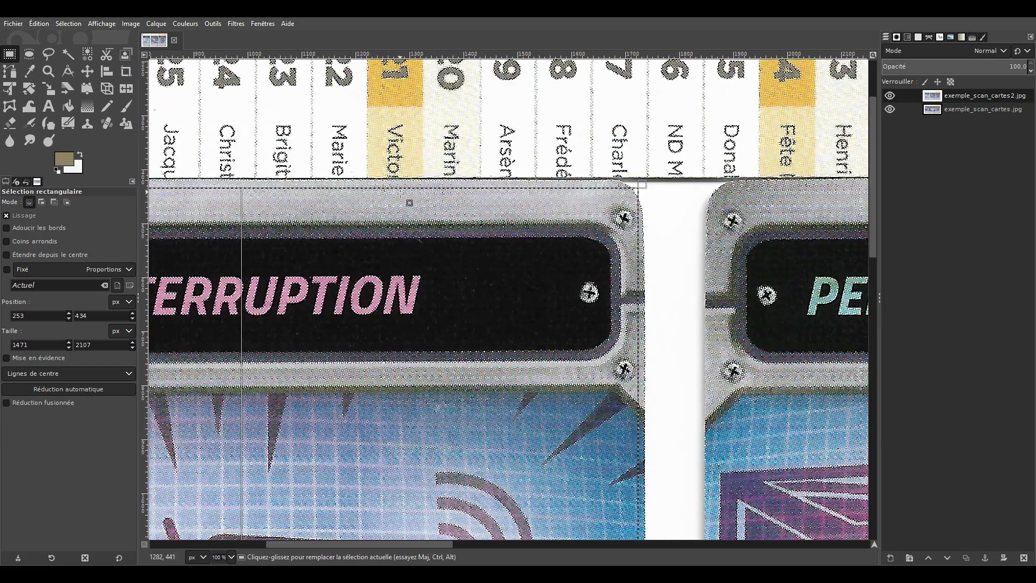
ctrl+scroll(600, 354, down, 1)
ctrl+scroll(600, 355, down, 1)
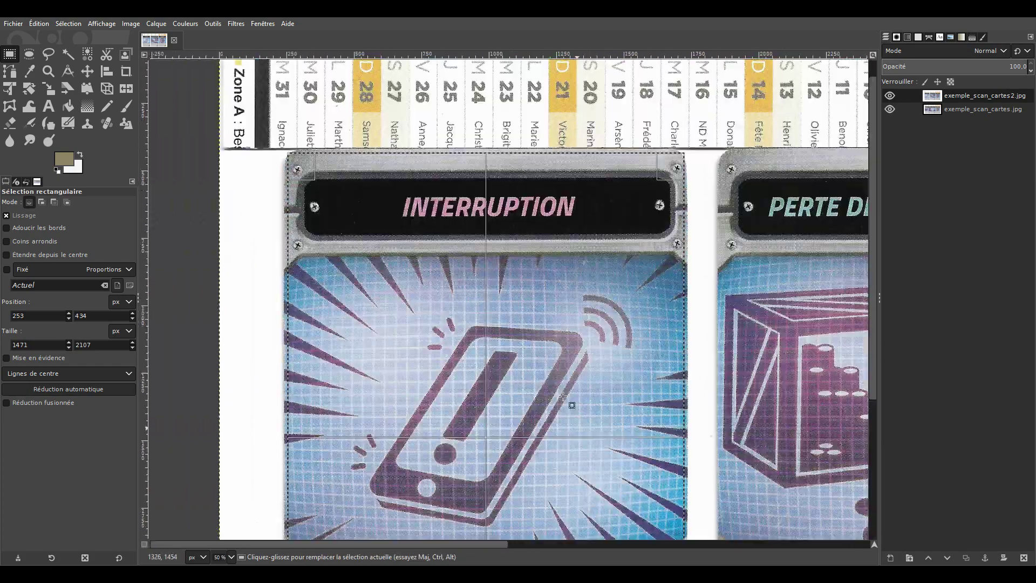
scroll(343, 234, up, 2)
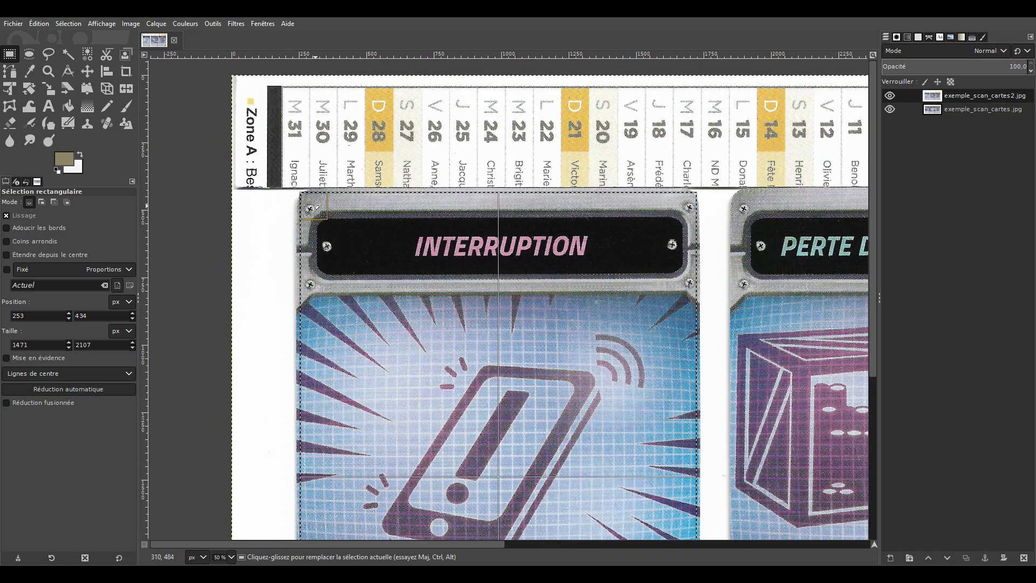
scroll(318, 208, left, 1)
ctrl+scroll(486, 270, up, 3)
scroll(668, 289, right, 3)
scroll(539, 242, right, 5)
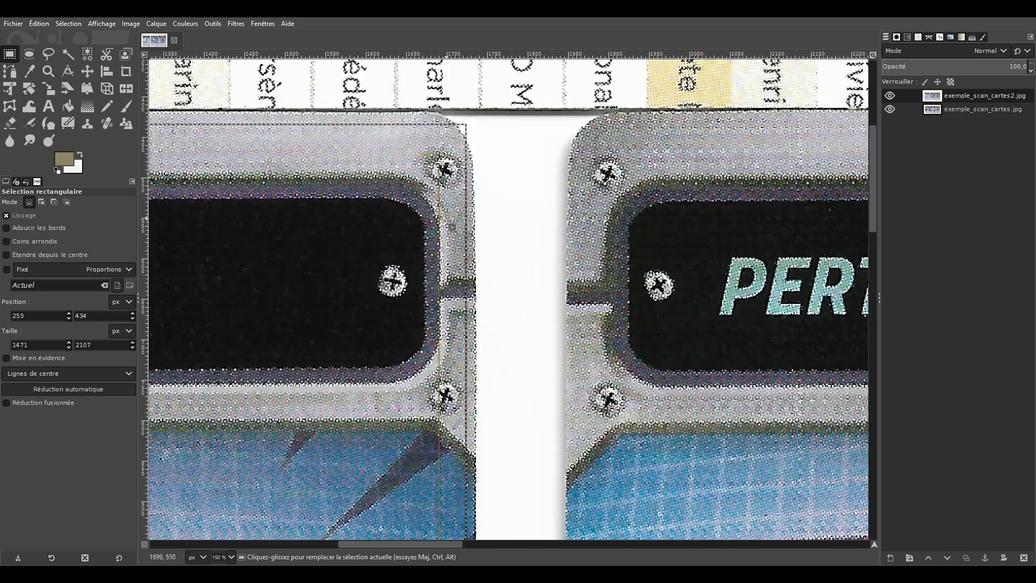
scroll(452, 226, left, 5)
scroll(655, 167, left, 5)
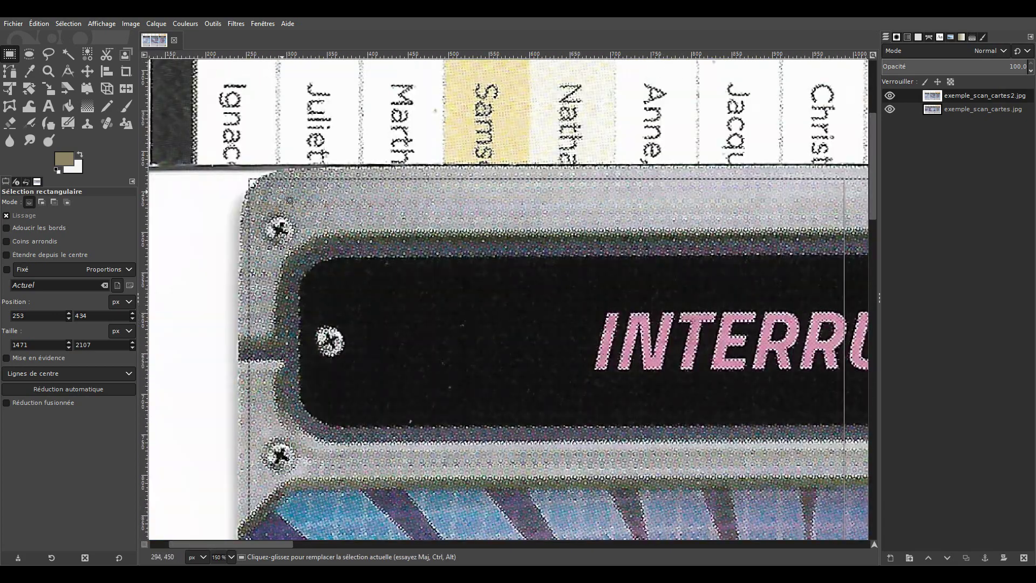
drag(323, 199, 323, 196)
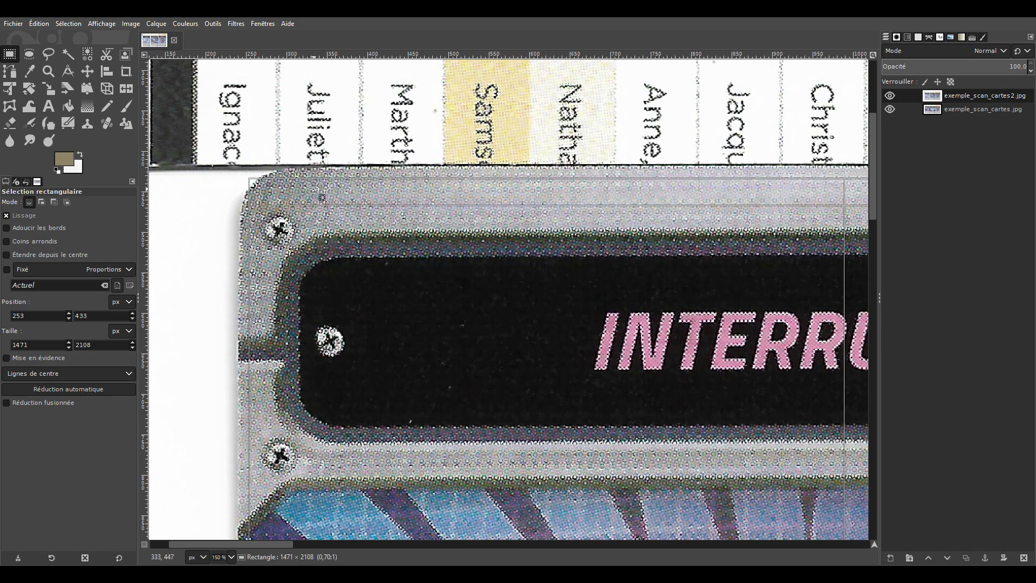
Trim the selection by one pixel in width and height, then copy it into a new image
click(132, 347)
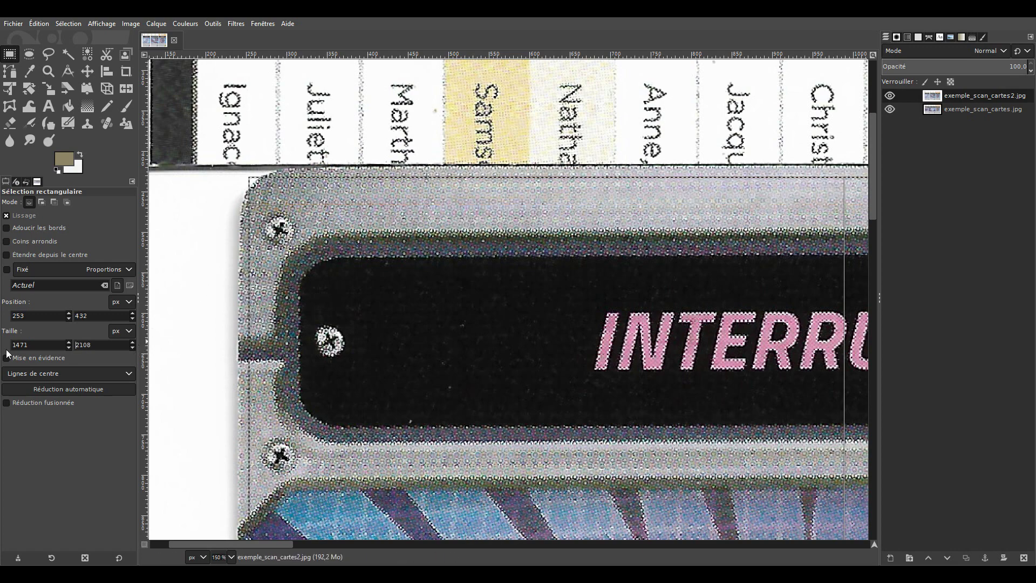
click(68, 348)
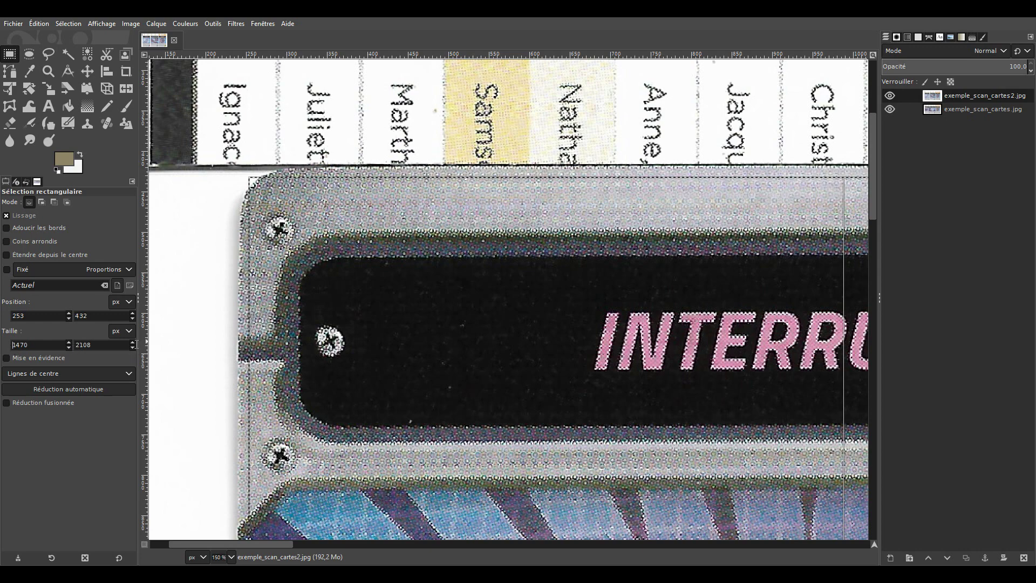
scroll(275, 309, down, 2)
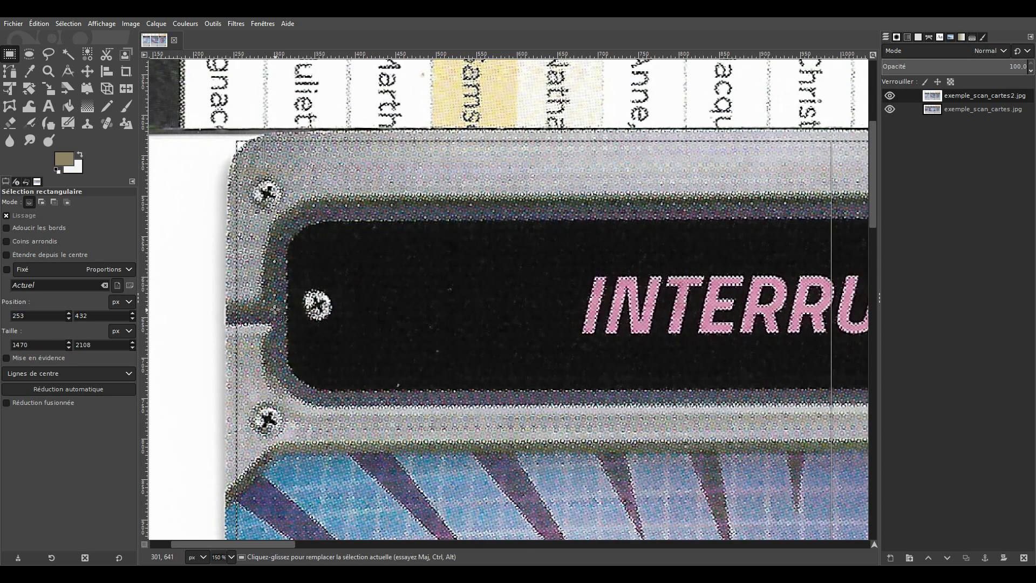
key(ctrl)
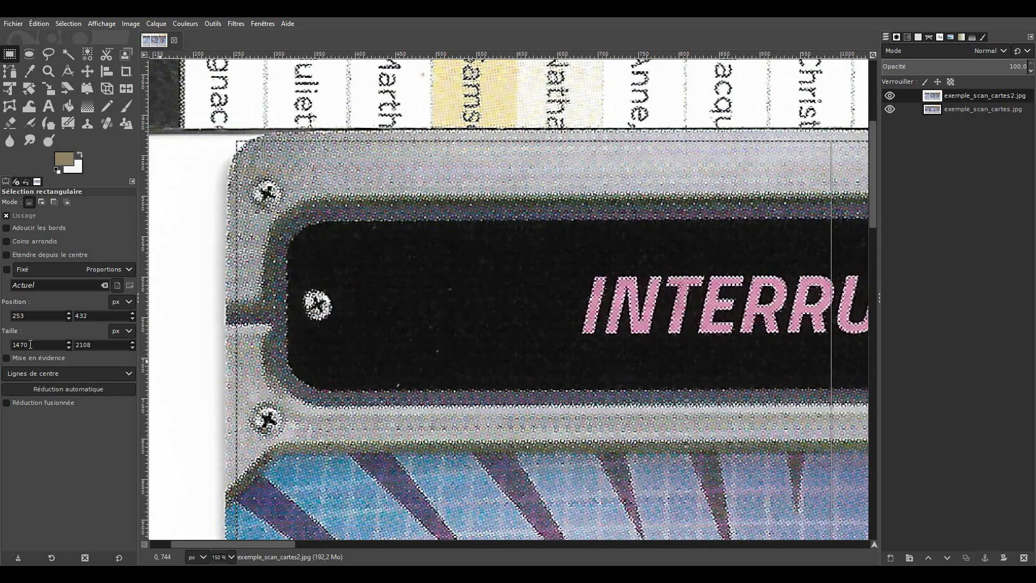
drag(91, 345, 80, 345)
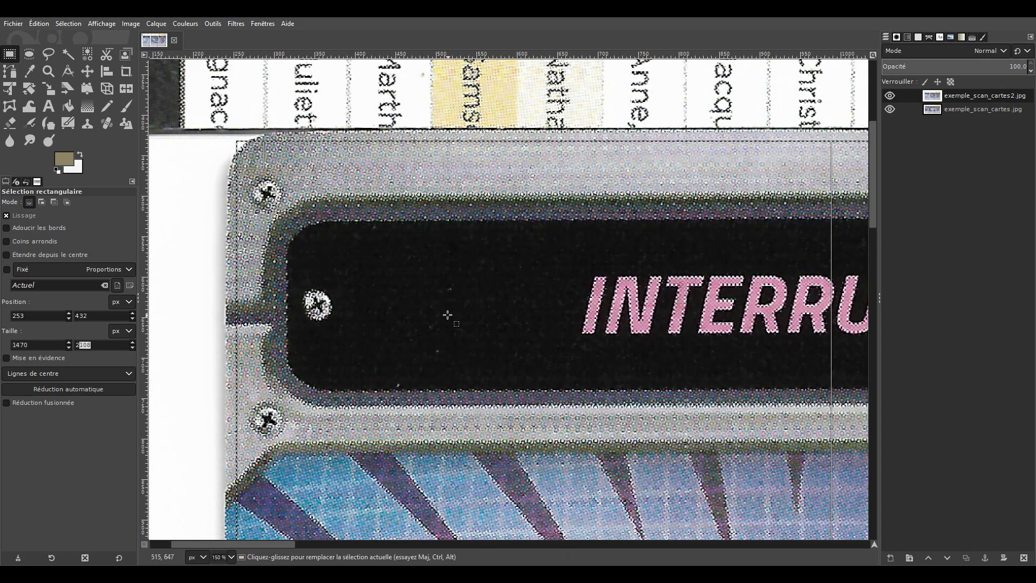
ctrl+scroll(439, 317, down, 1)
ctrl+scroll(423, 287, down, 2)
scroll(434, 217, down, 3)
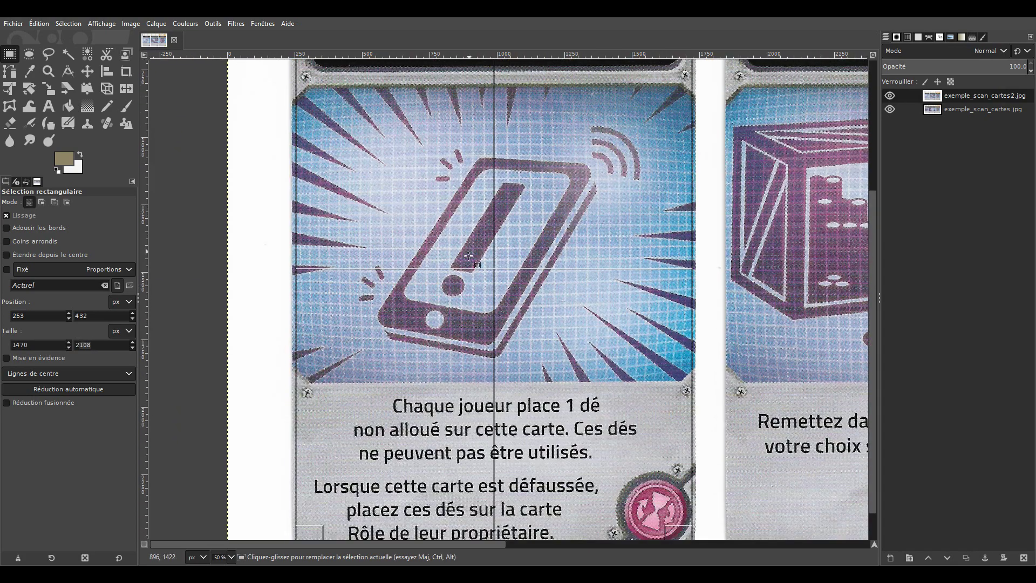
scroll(434, 216, down, 3)
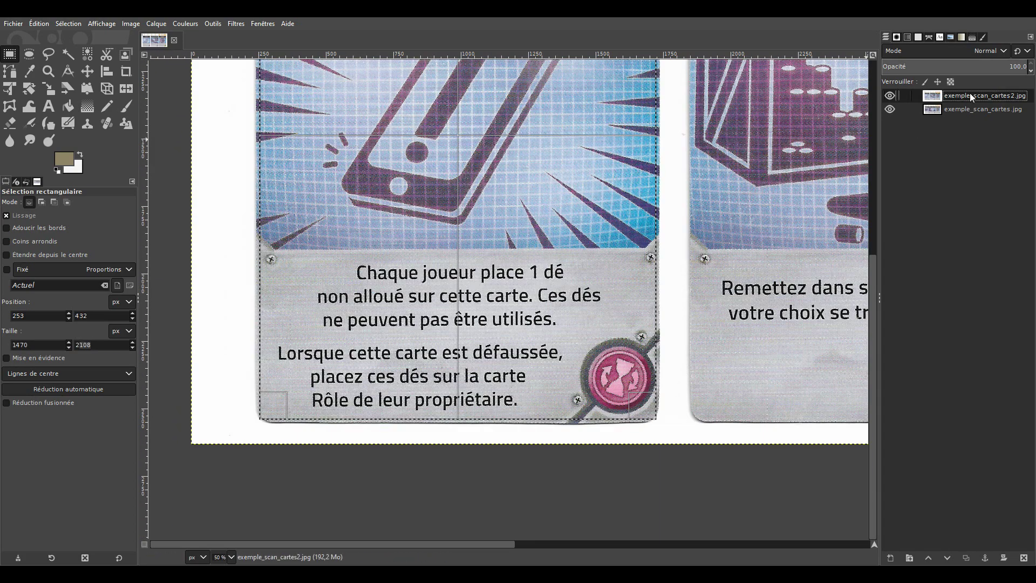
scroll(453, 211, up, 2)
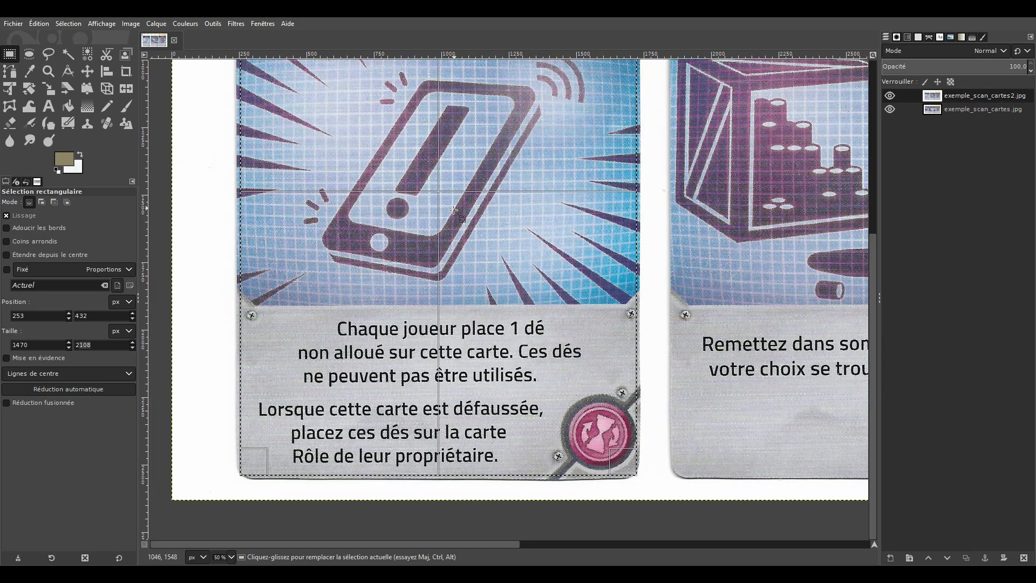
key(ctrl+c)
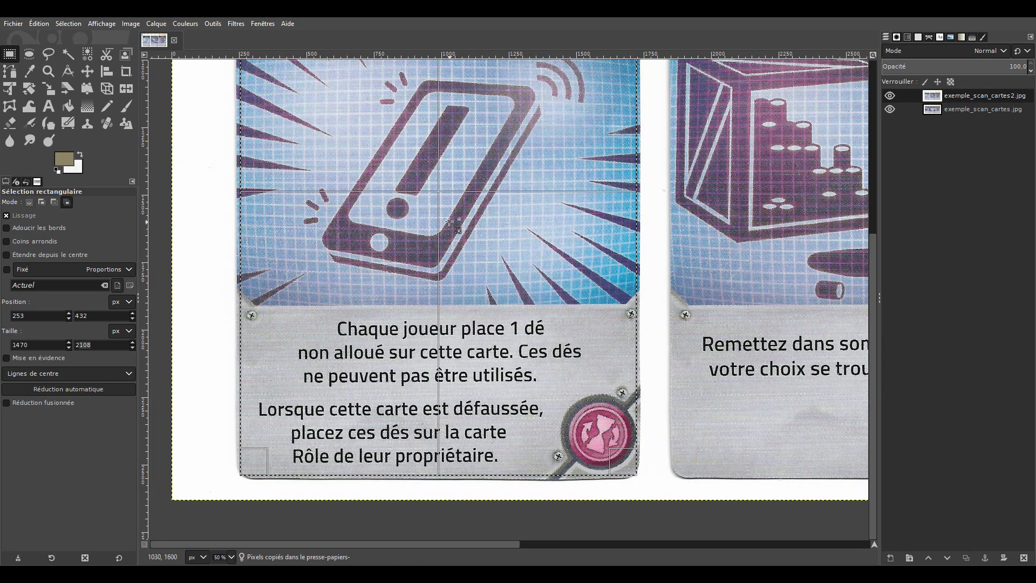
key(ctrl+shift+v)
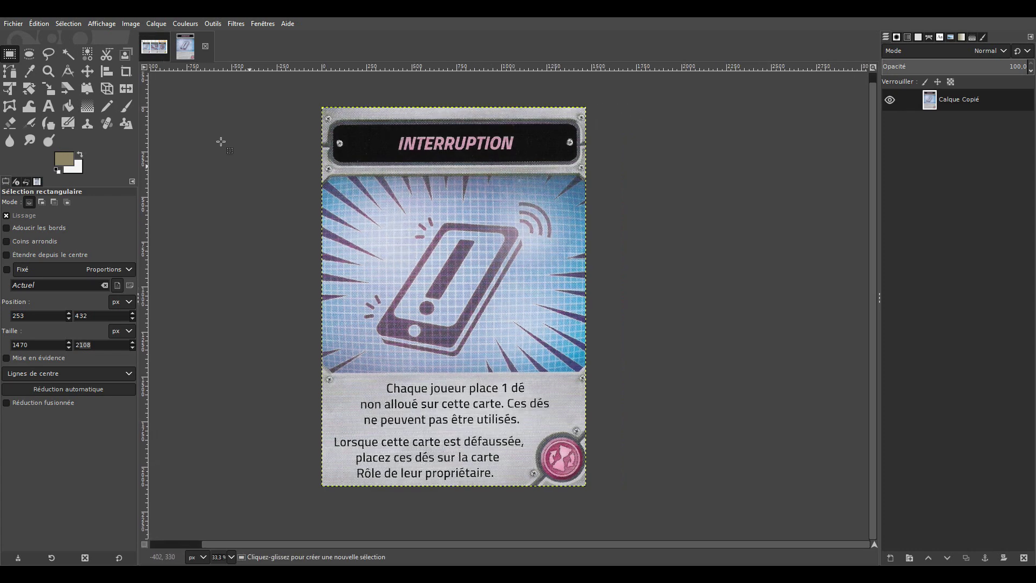
Back in the full scan, move the card selection onto the PERTE DE RAVITAILLEMENT card
key(alt+1)
scroll(213, 120, up, 5)
scroll(259, 205, up, 5)
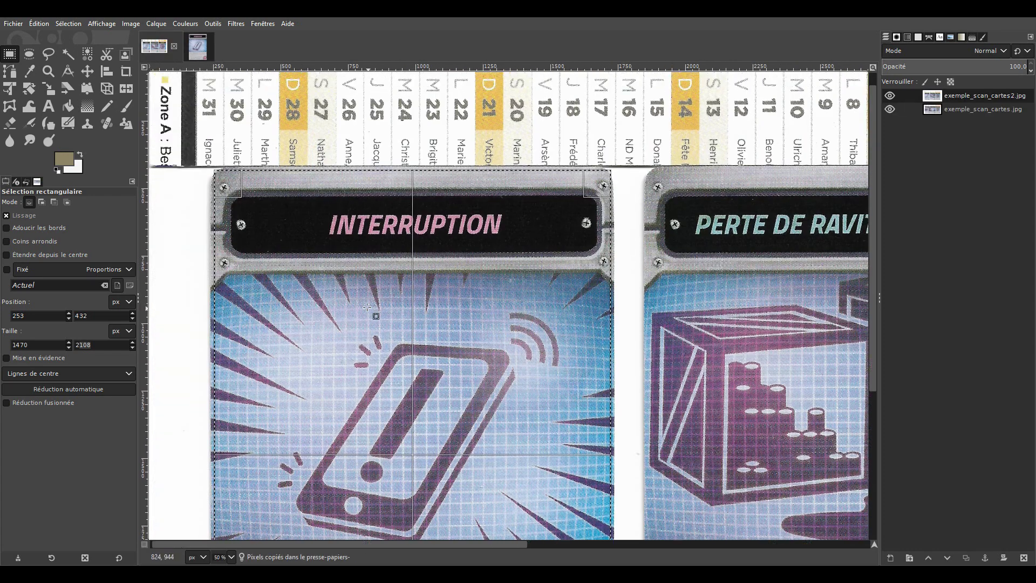
scroll(283, 232, up, 3)
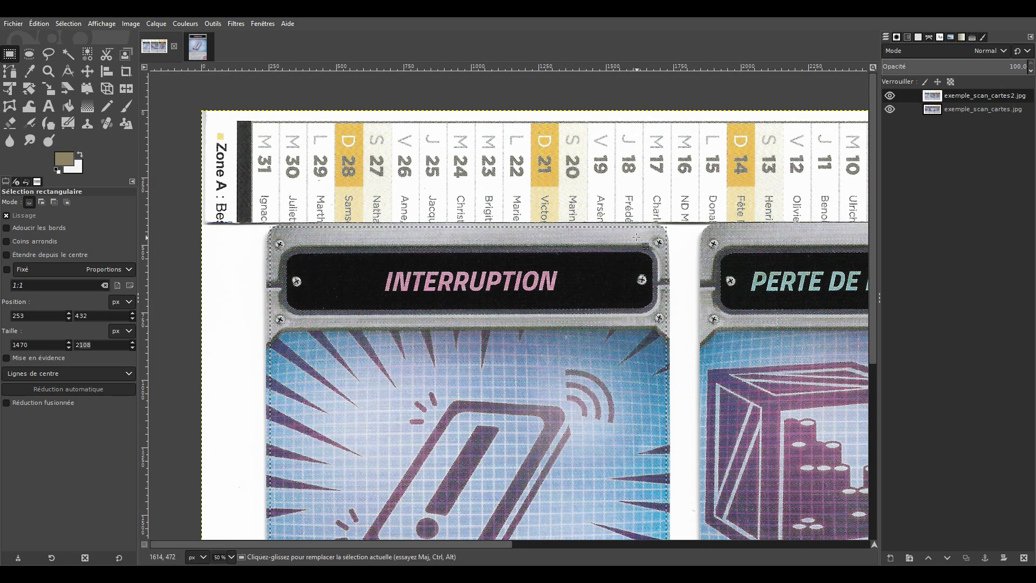
click(351, 275)
scroll(485, 406, down, 3)
scroll(484, 406, right, 3)
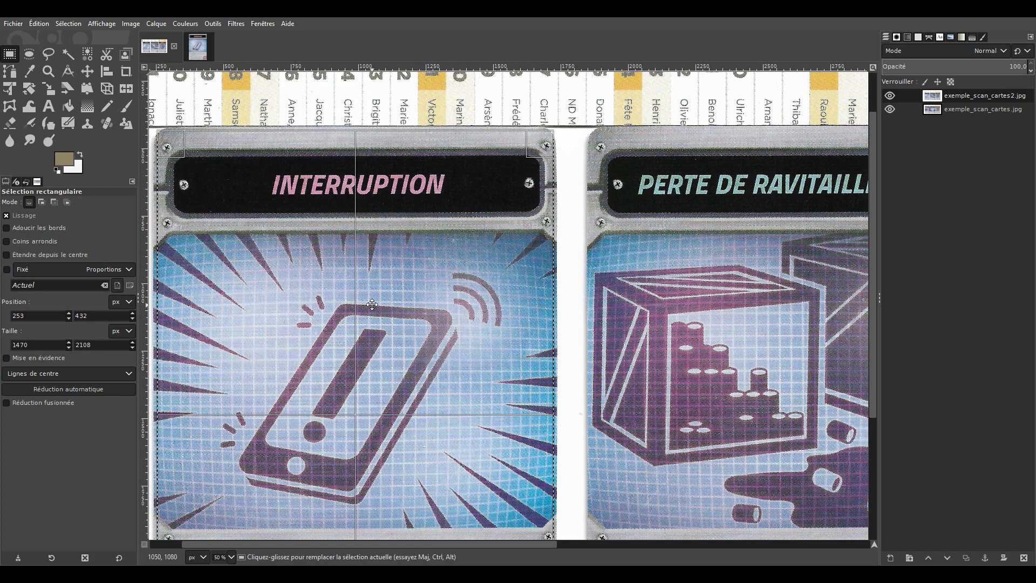
mouse_move(230, 201)
mouse_down()
mouse_move(646, 284)
mouse_move(616, 252)
mouse_up()
Copy the PERTE DE RAVITAILLEMENT card and return to the single-card image
scroll(647, 284, right, 7)
scroll(616, 251, down, 5)
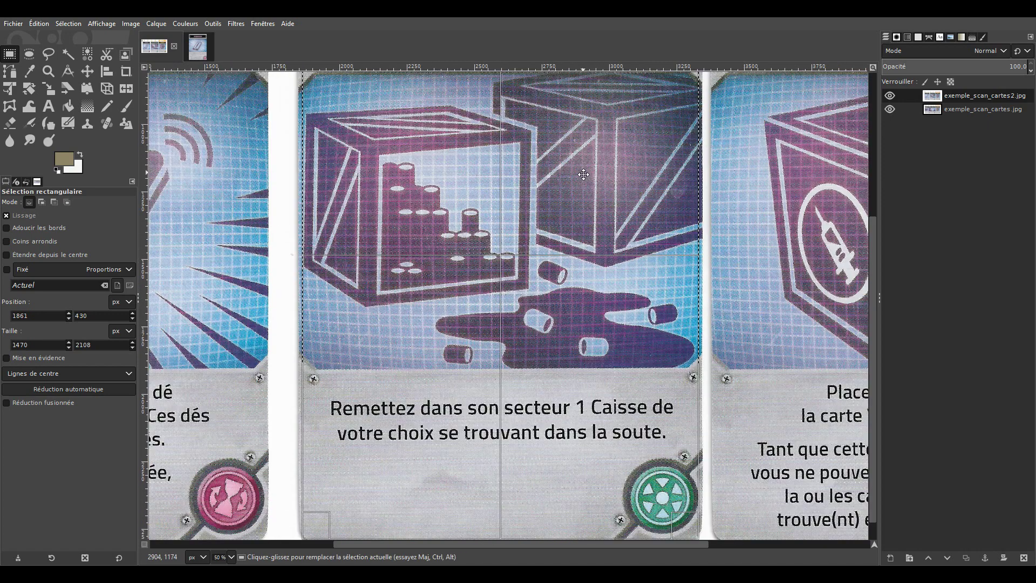
scroll(580, 171, down, 3)
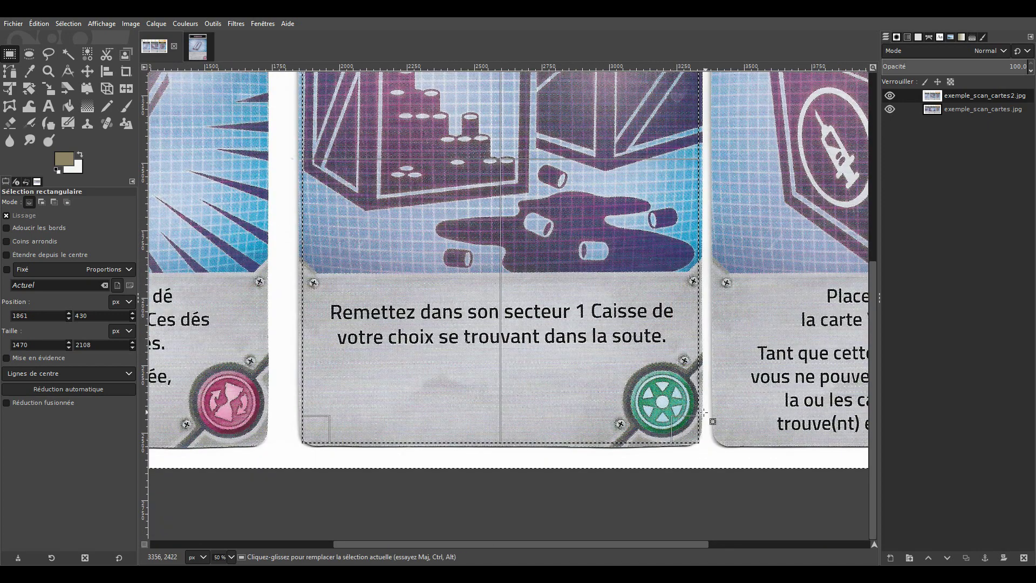
scroll(541, 293, up, 1)
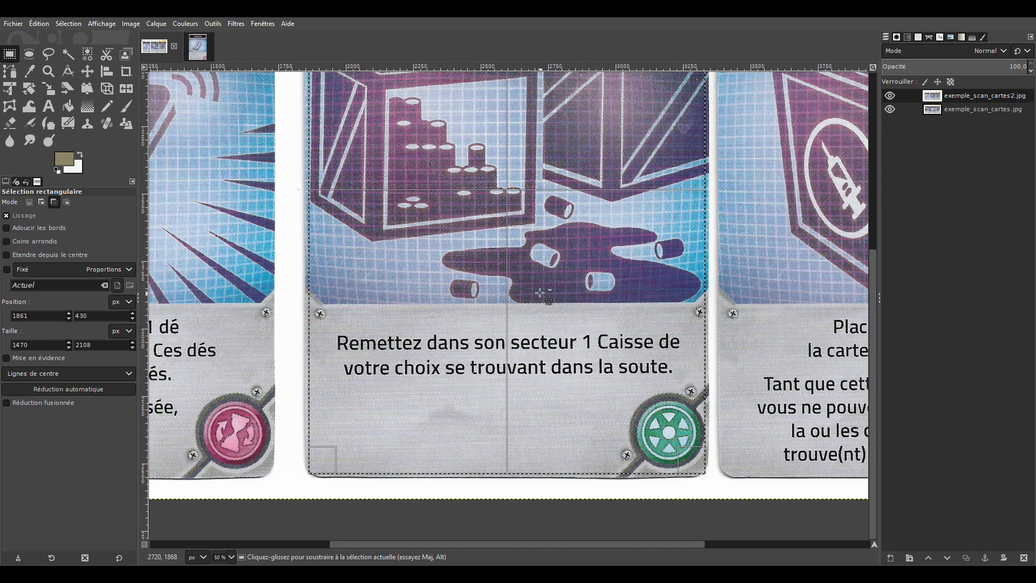
key(ctrl+c)
click(191, 46)
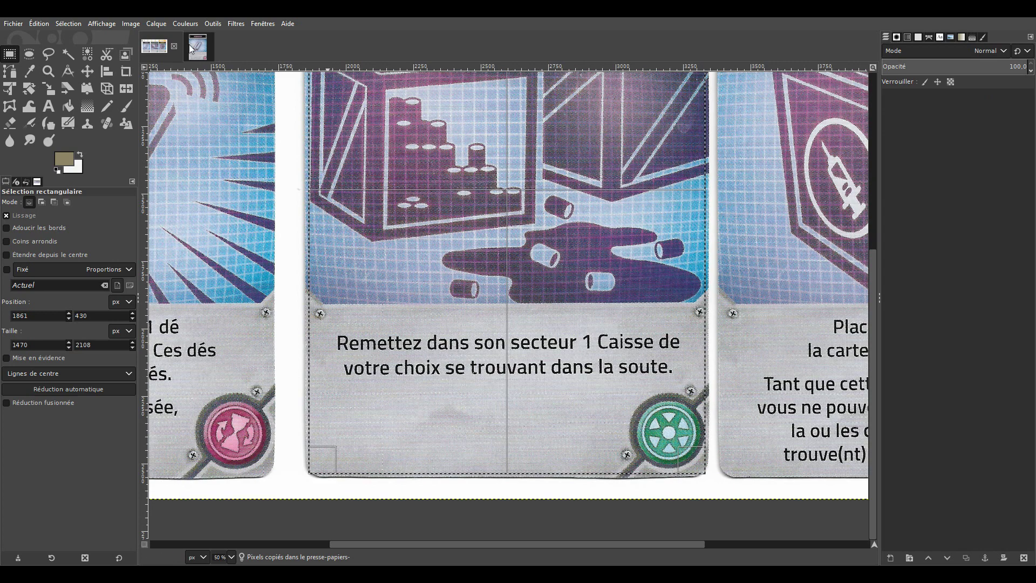
Paste the copied card and convert the floating selection with To New Layer
key(ctrl+v)
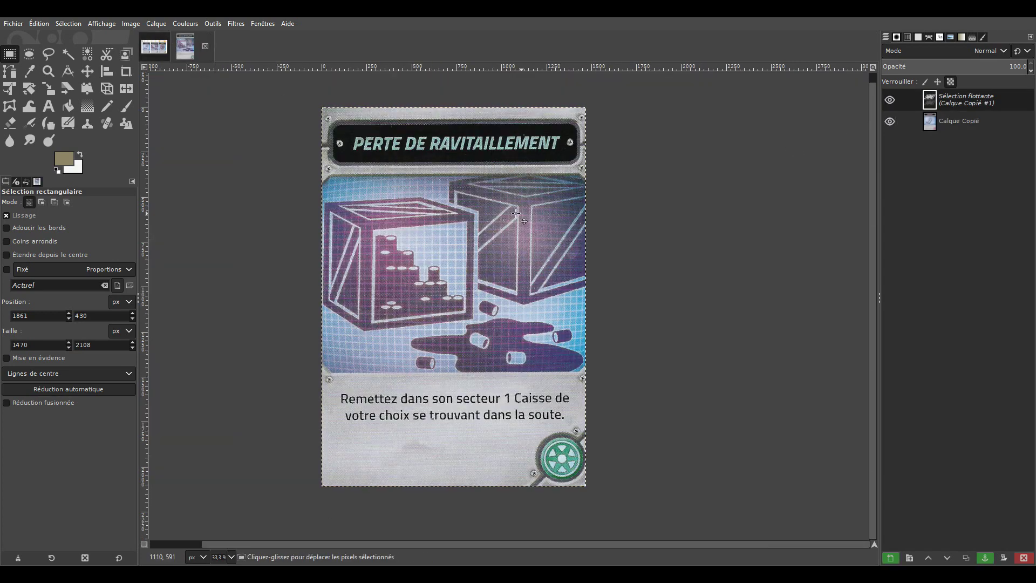
right_click(949, 101)
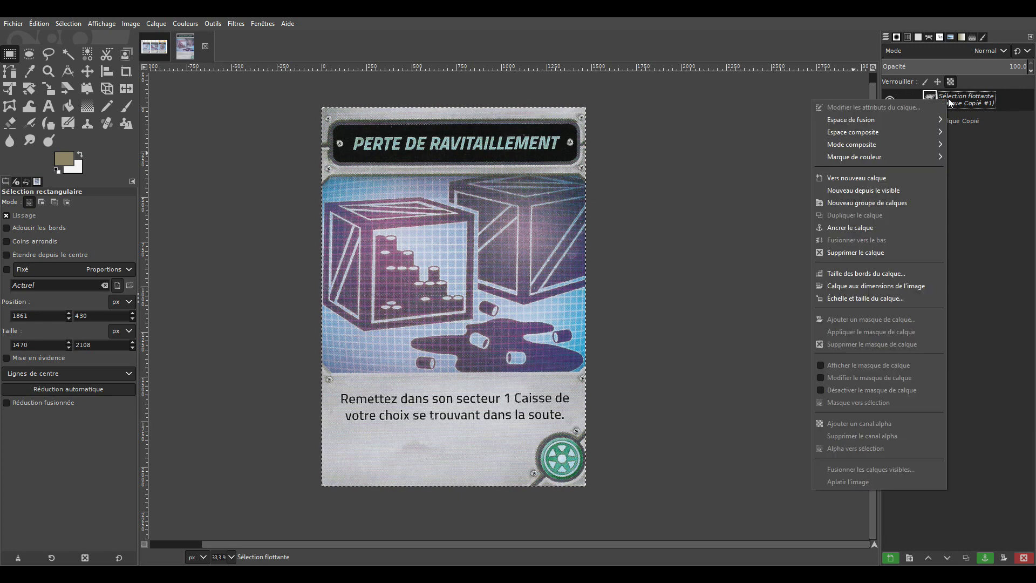
click(900, 176)
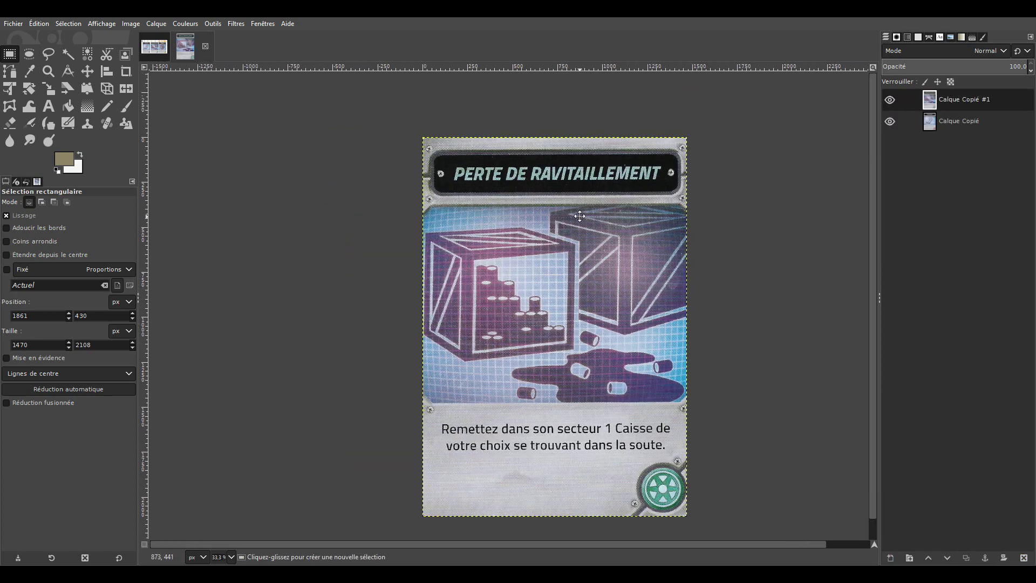
In the scan, toggle the top scan layer's visibility and make the lower scan layer active
click(154, 46)
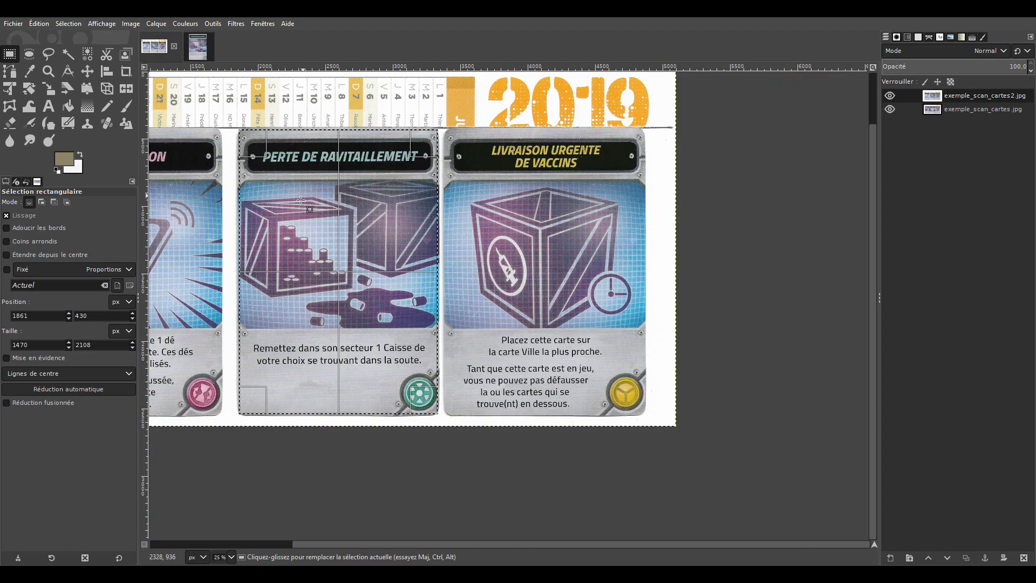
drag(301, 200, 507, 208)
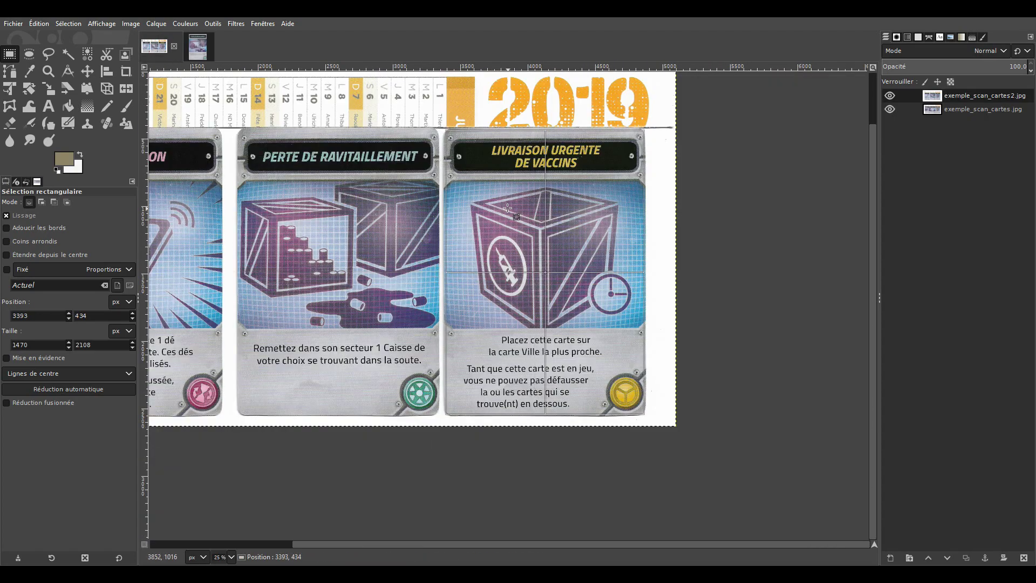
click(892, 95)
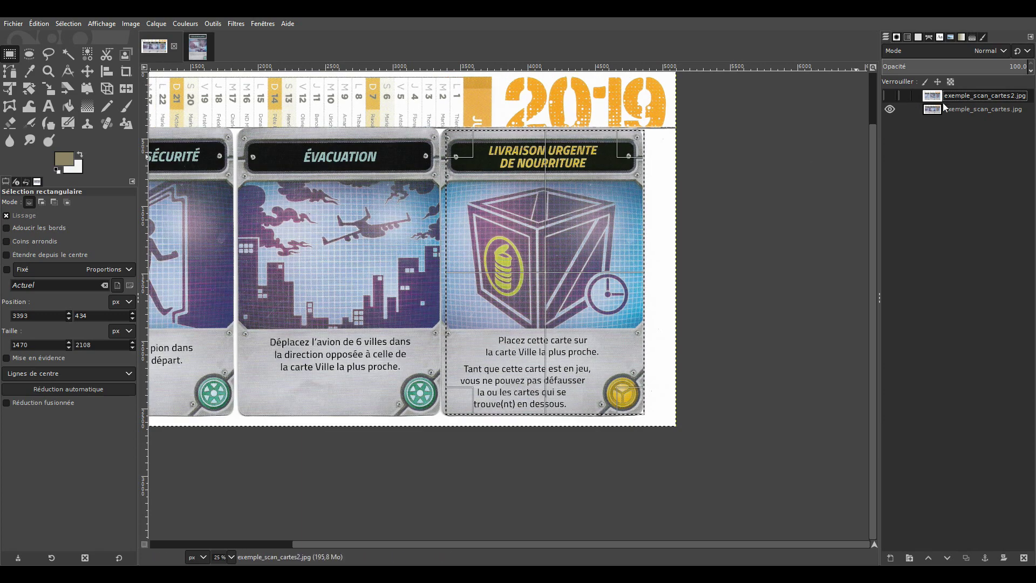
click(892, 95)
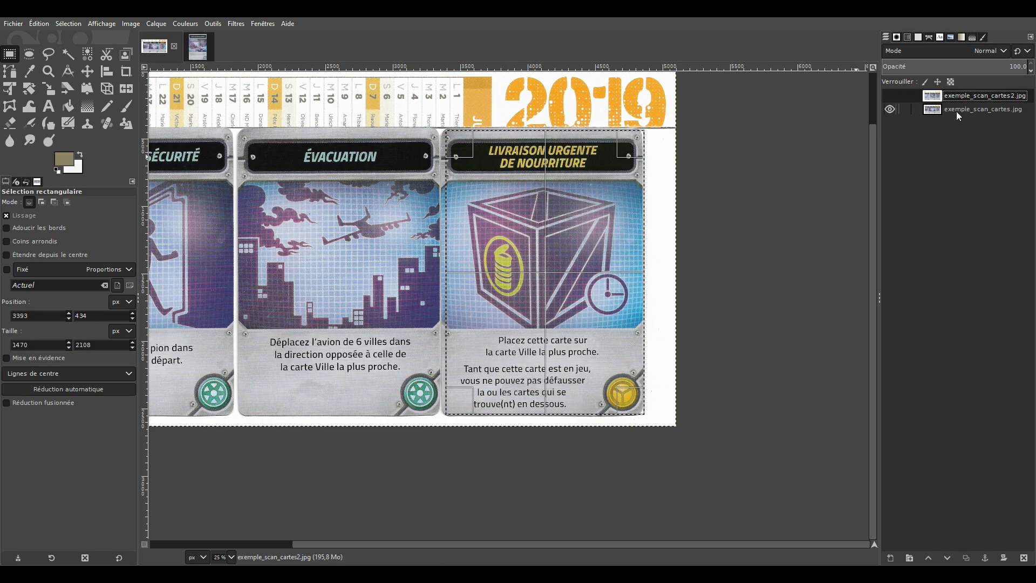
click(956, 111)
scroll(522, 246, up, 1)
scroll(522, 246, up, 1)
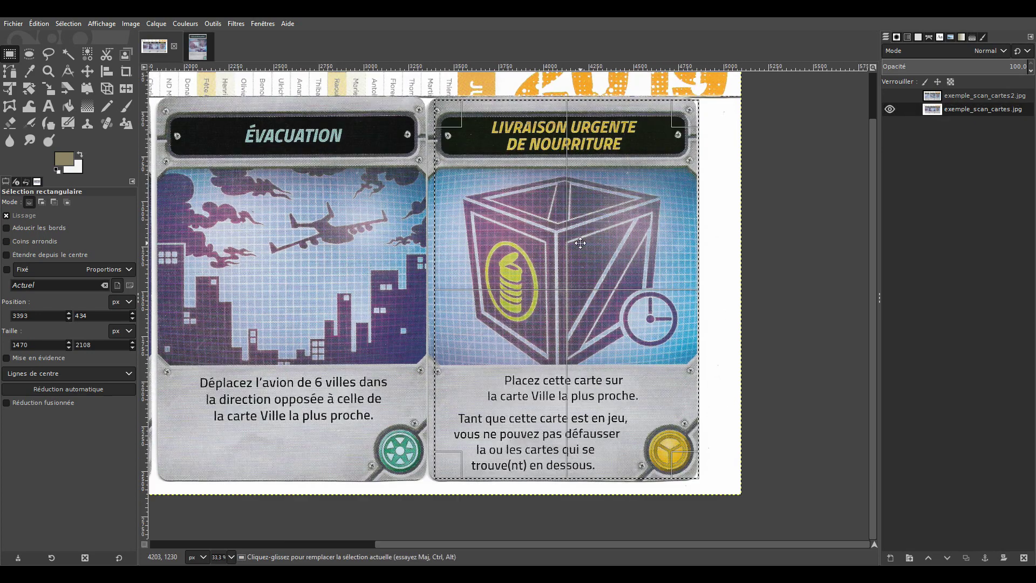
Move the selection onto the EXERCICE DE SÉCURITÉ card and nudge it left and up
drag(522, 245, 518, 245)
scroll(693, 260, left, 5)
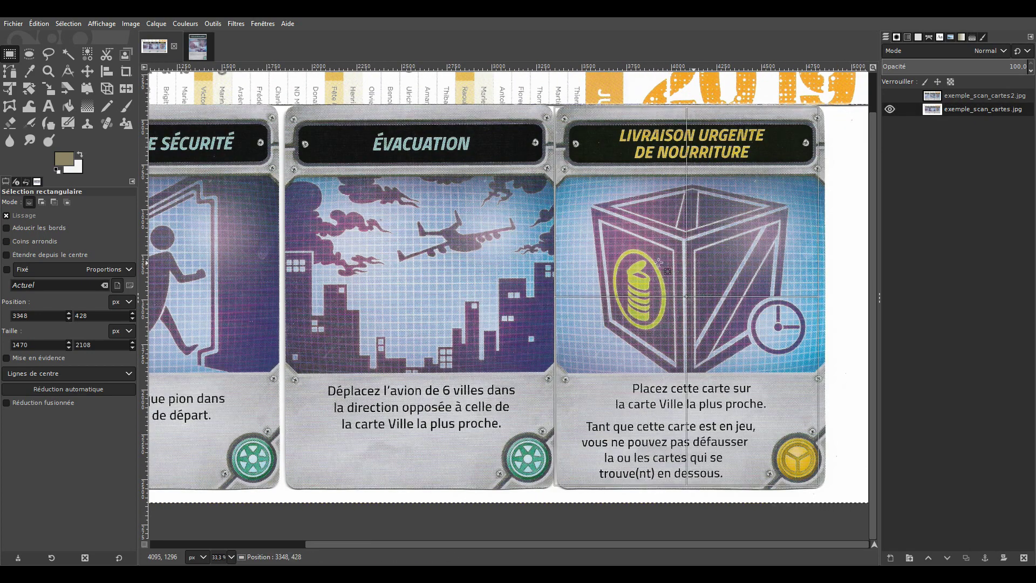
drag(693, 260, 406, 261)
scroll(406, 261, left, 12)
drag(727, 261, 479, 258)
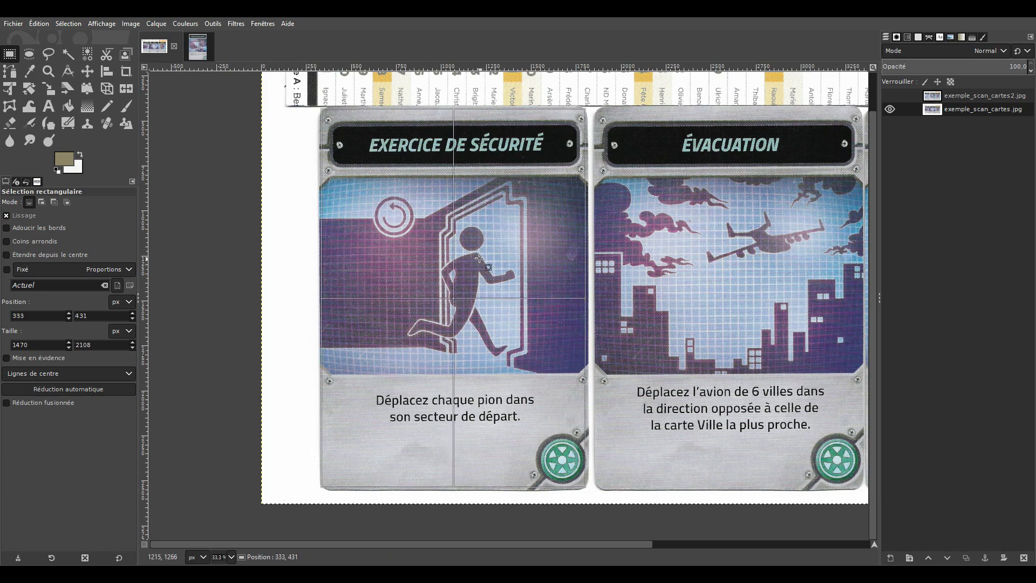
scroll(364, 136, up, 2)
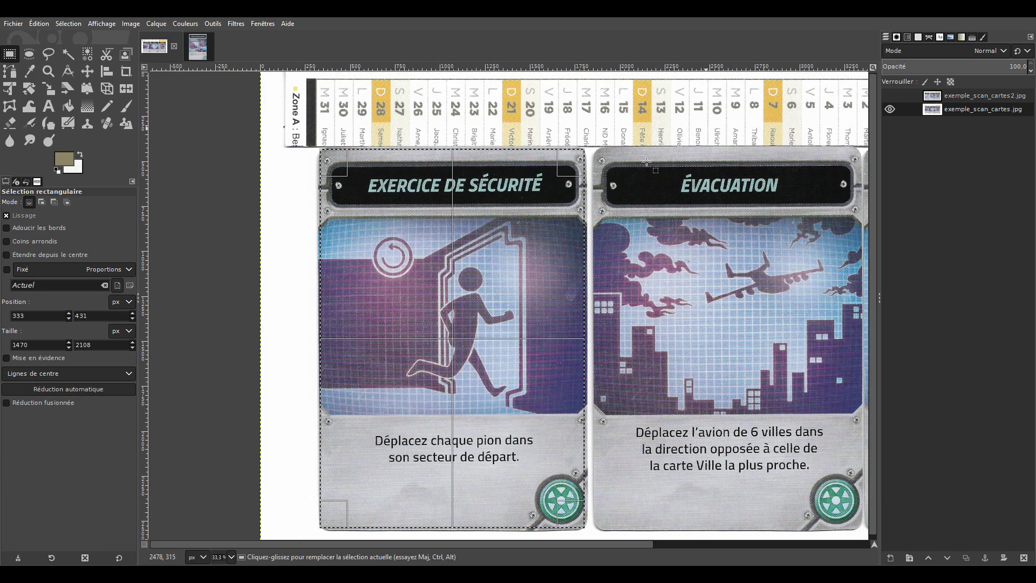
scroll(544, 204, down, 1)
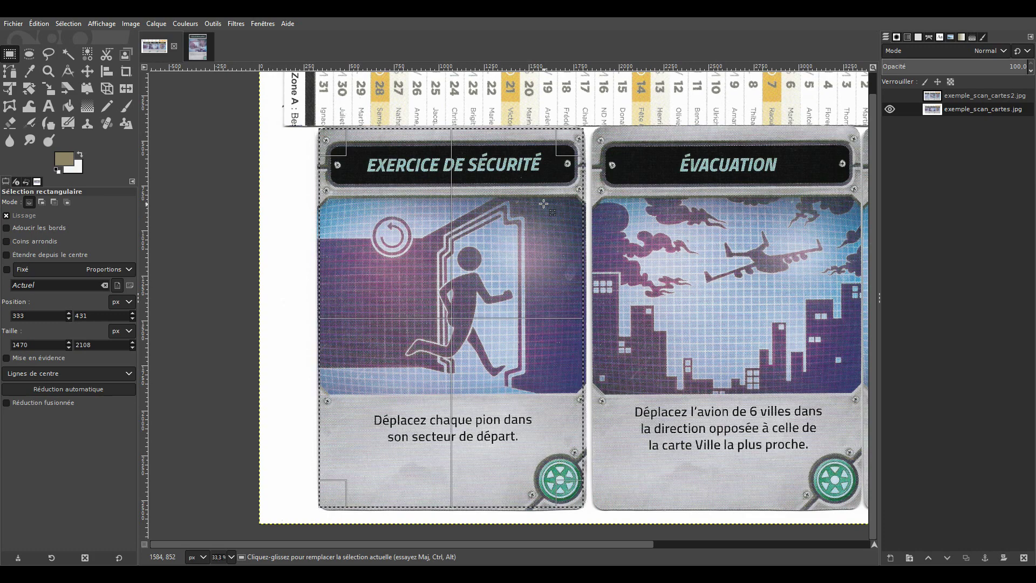
scroll(421, 210, down, 1)
drag(427, 260, 419, 251)
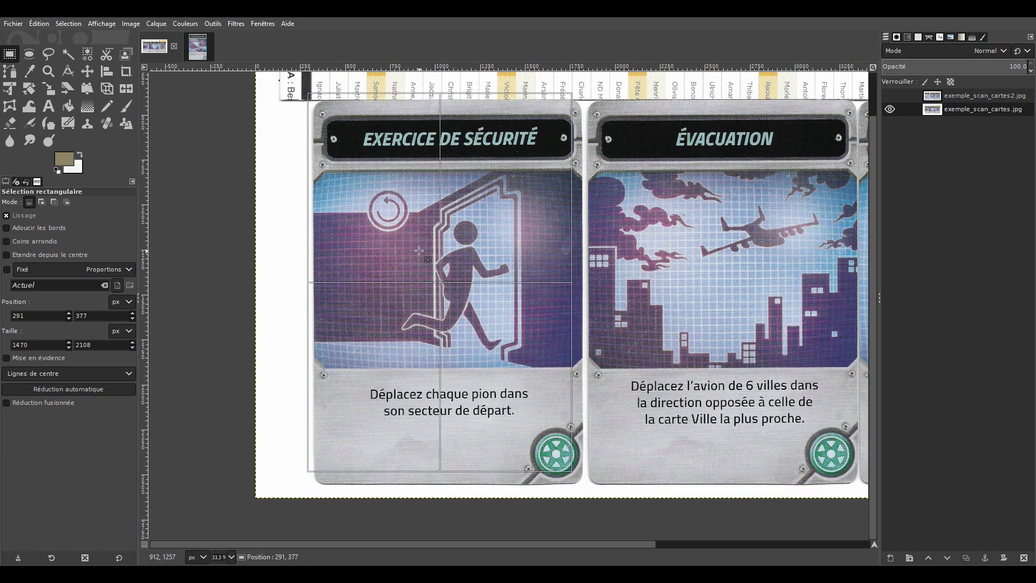
key(Left)
key(Left)
key(Left)
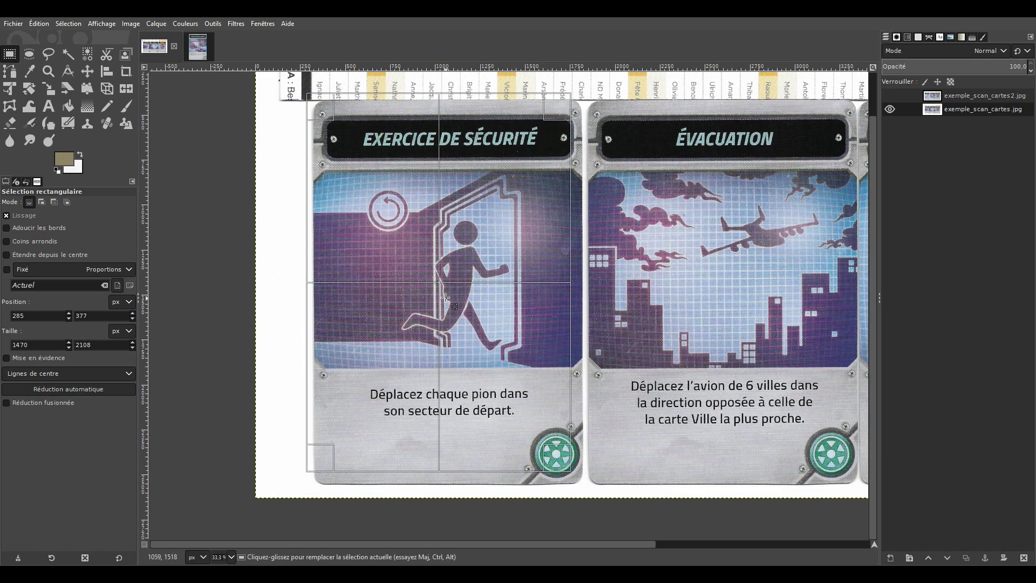
key(Up)
key(Up)
key(Up)
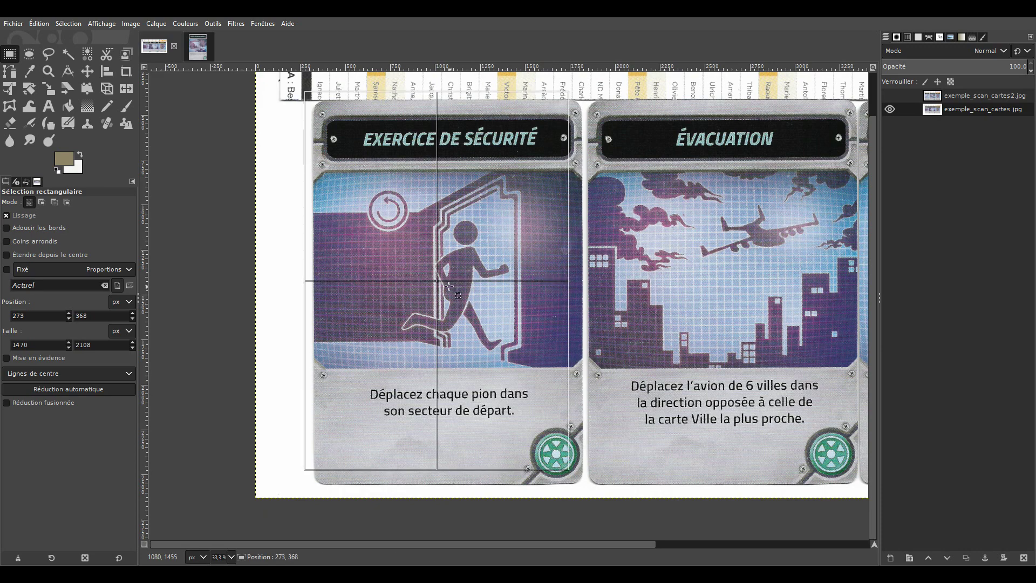
key(Left)
key(Left)
key(Left)
Enlarge the selection to cover the whole EXERCICE DE SÉCURITÉ card and copy it
drag(567, 467, 590, 496)
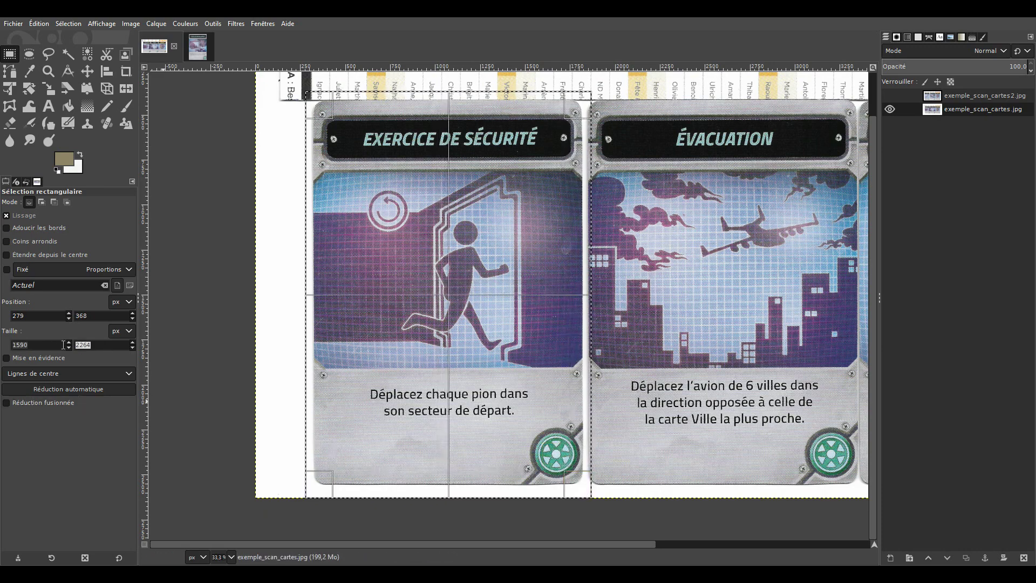
scroll(519, 278, up, 1)
scroll(520, 278, up, 1)
scroll(519, 278, up, 1)
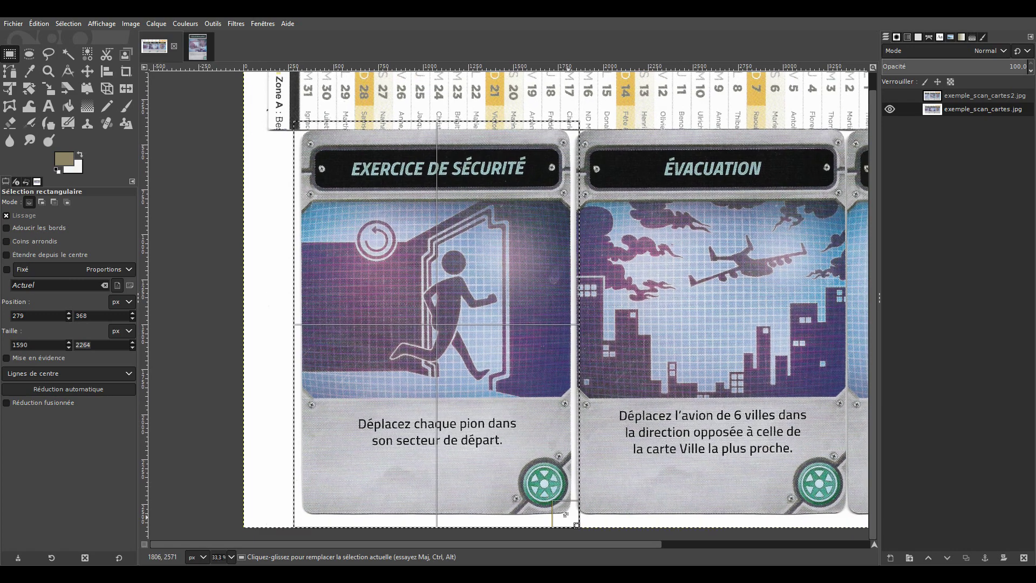
mouse_move(566, 514)
mouse_down()
mouse_move(548, 490)
mouse_move(577, 522)
mouse_up()
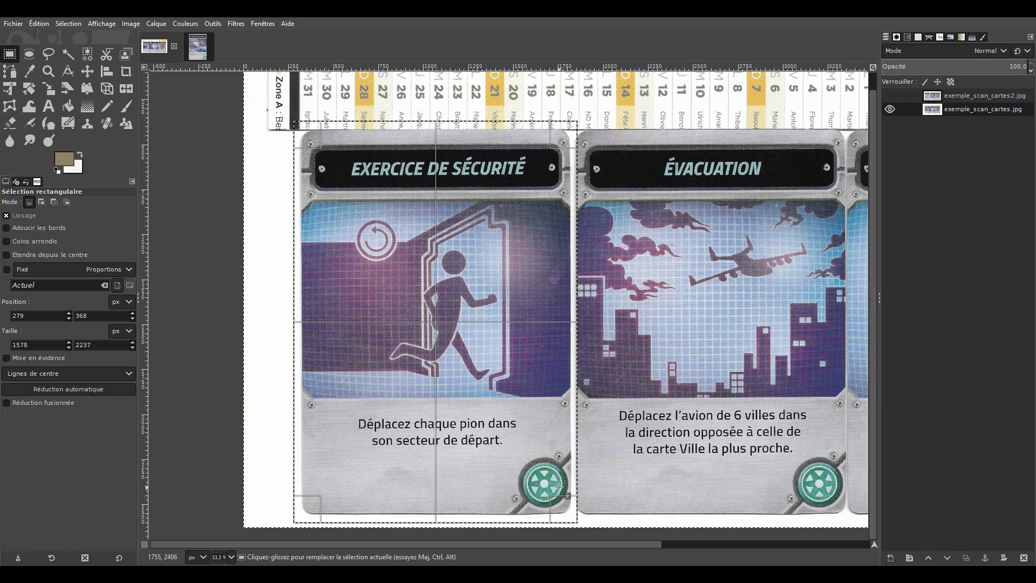
key(ctrl+c)
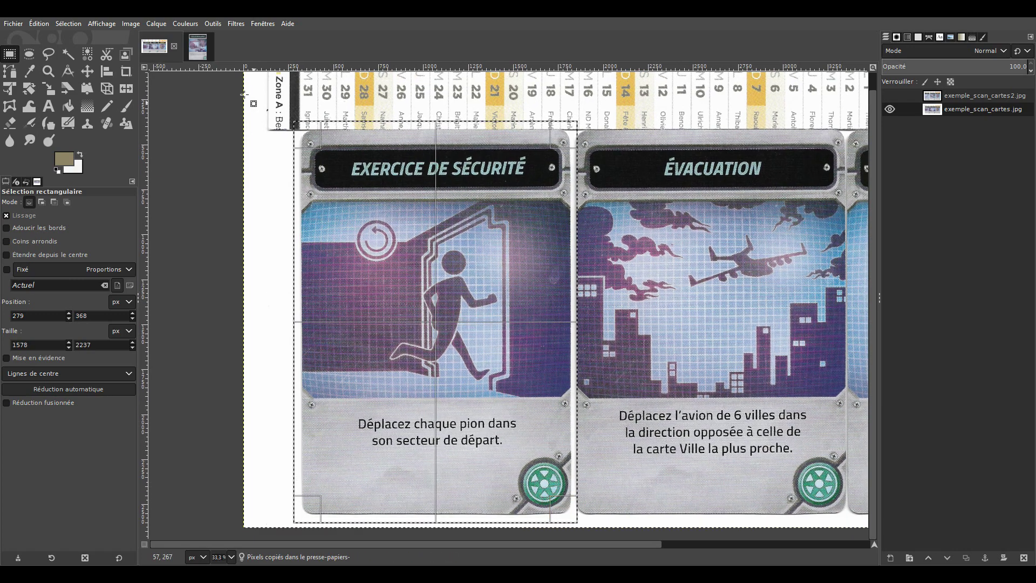
Paste the EXERCICE DE SÉCURITÉ card into the single-card image and apply Vers nouveau calque
click(206, 49)
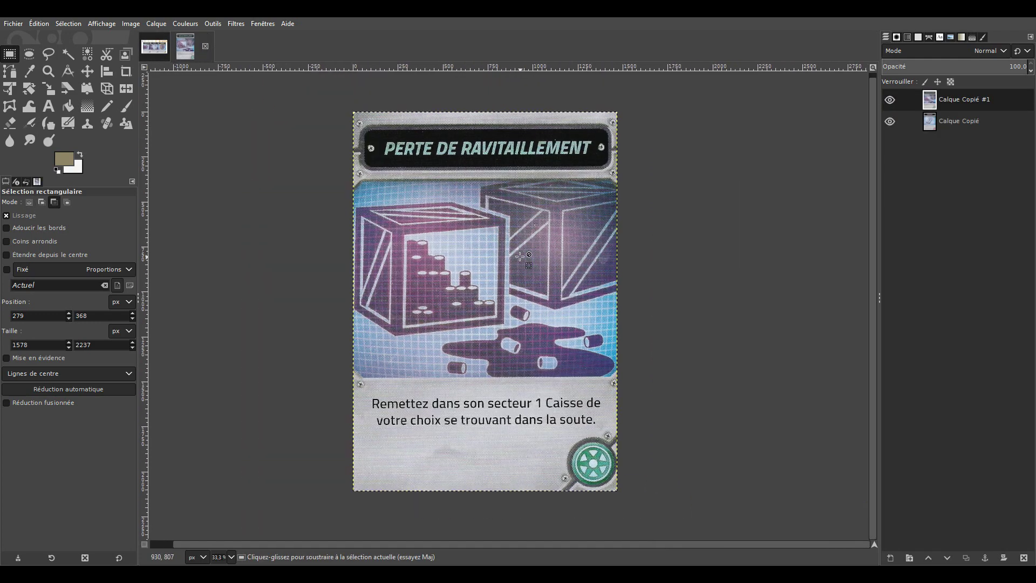
key(ctrl+v)
right_click(966, 102)
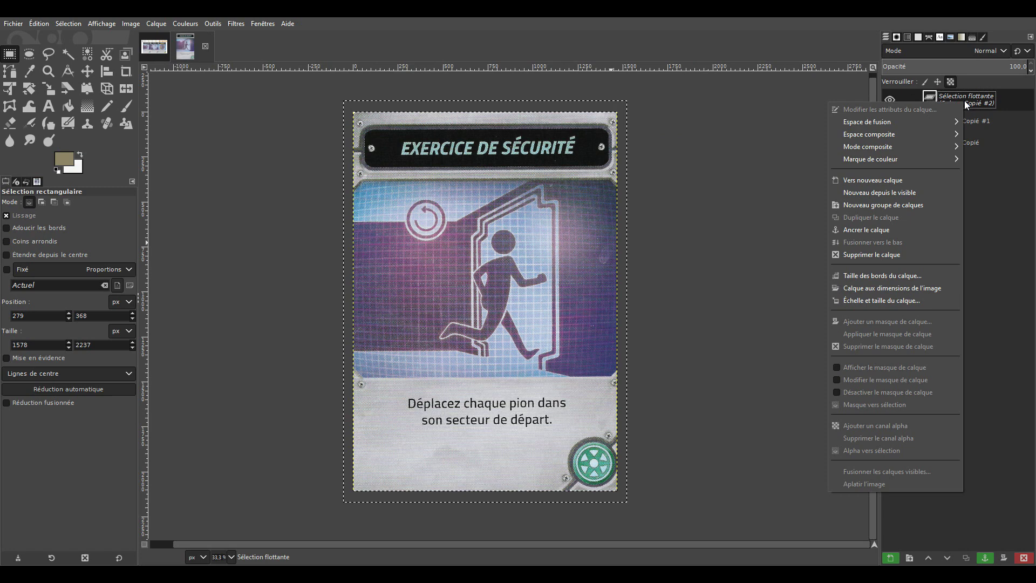
click(869, 180)
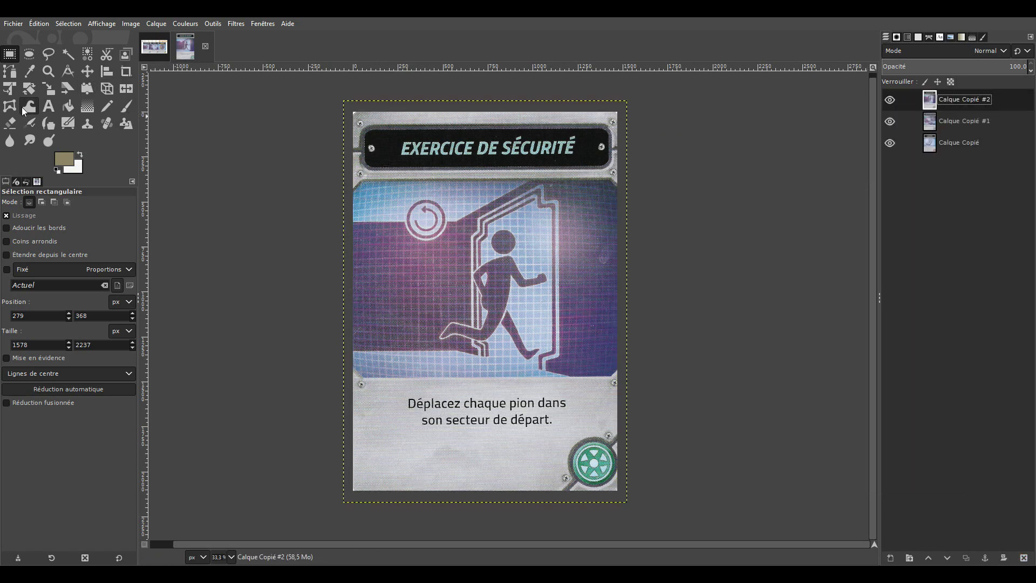
Rotate the EXERCICE DE SÉCURITÉ card about 1.24 degrees and nudge it slightly
click(30, 89)
drag(493, 133, 496, 133)
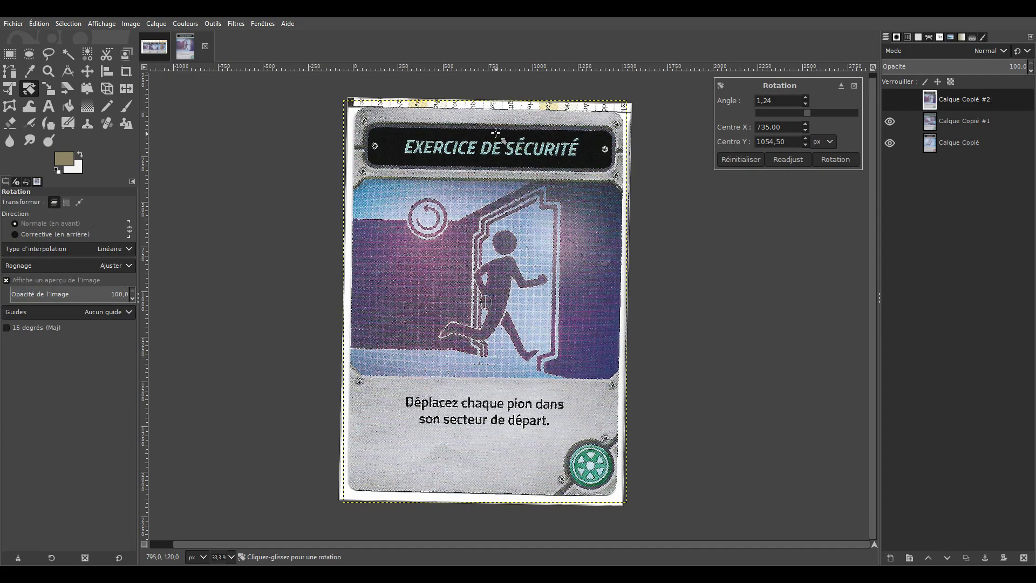
click(836, 159)
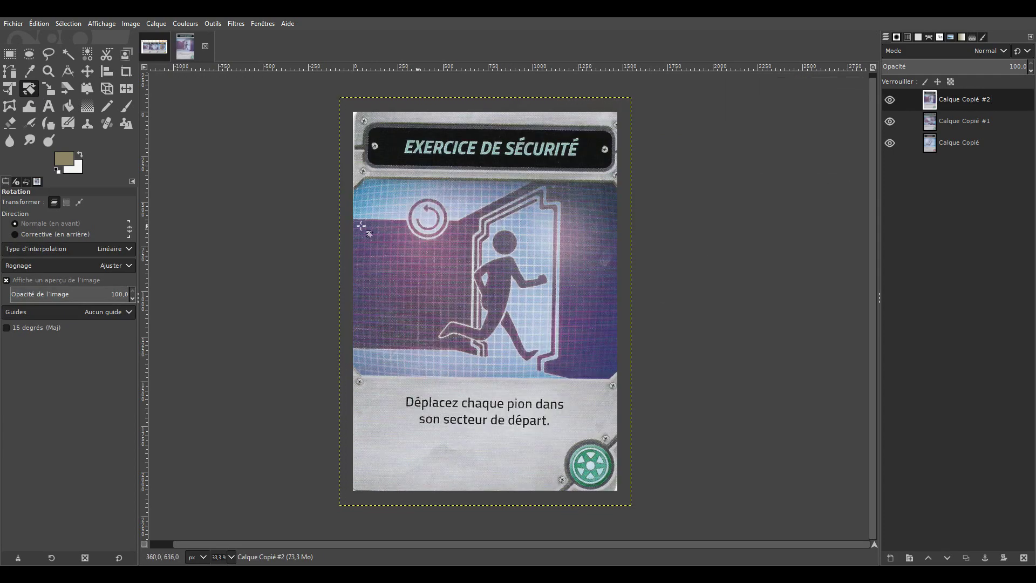
click(87, 70)
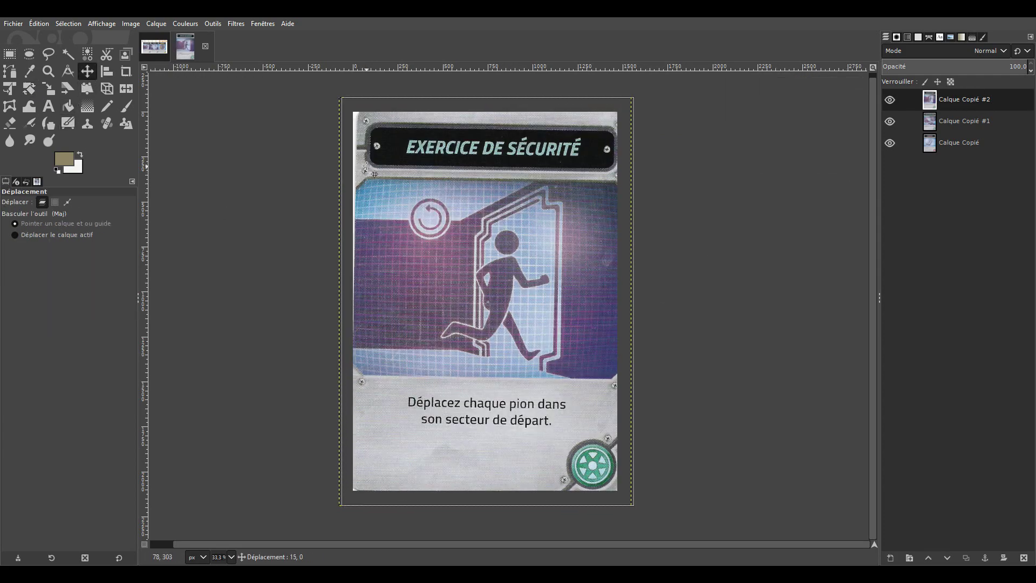
drag(365, 167, 363, 168)
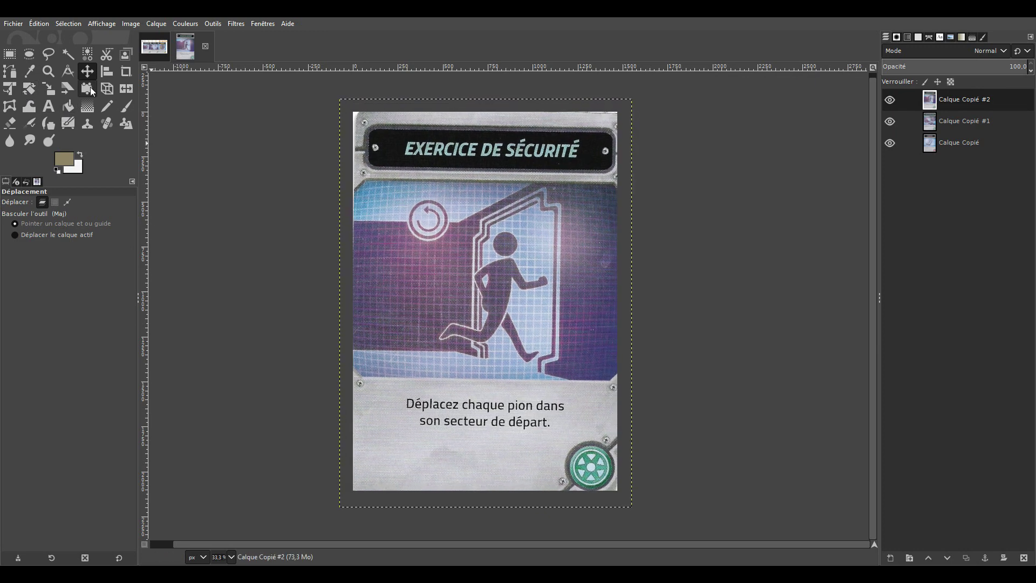
Re-rotate the card the opposite way to level it and shift it slightly up-left
click(28, 90)
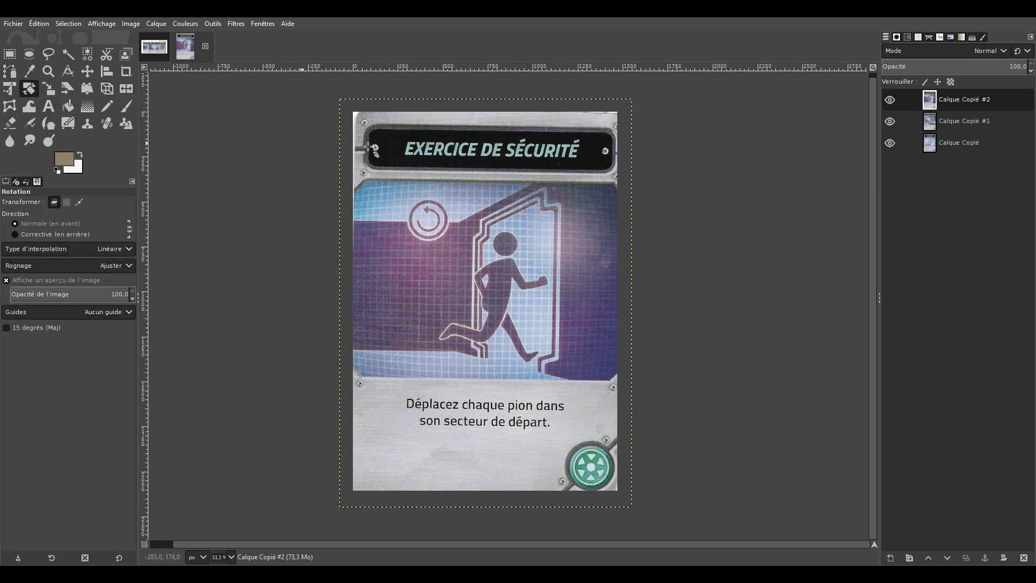
scroll(483, 129, up, 1)
drag(475, 131, 477, 94)
scroll(488, 162, down, 2)
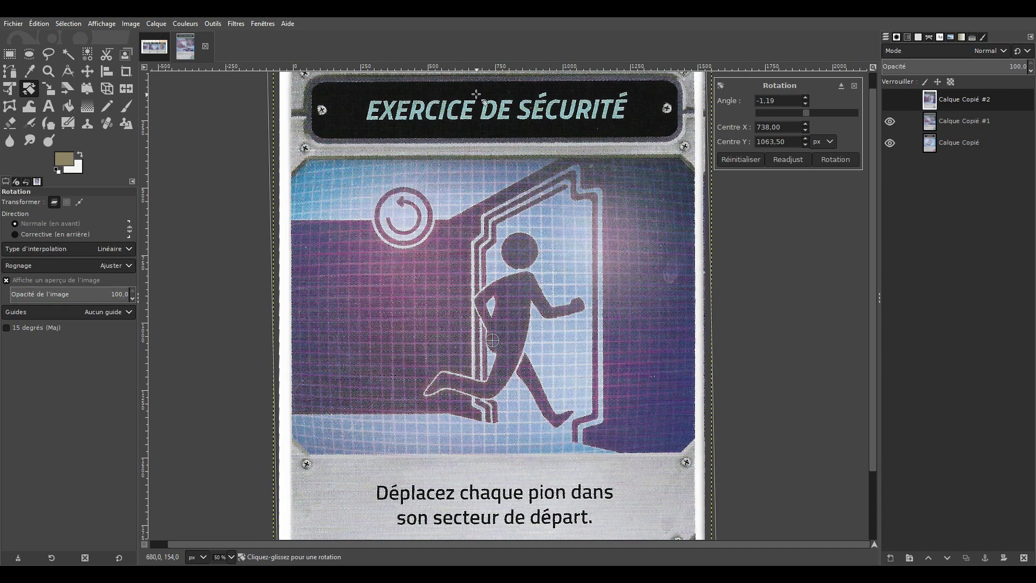
scroll(477, 94, down, 3)
key(minus)
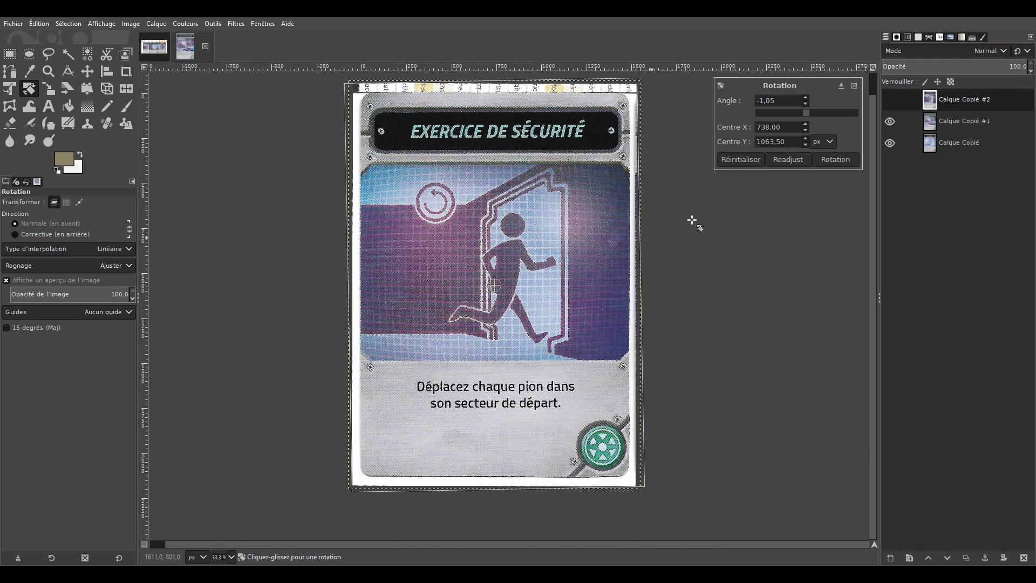
click(842, 160)
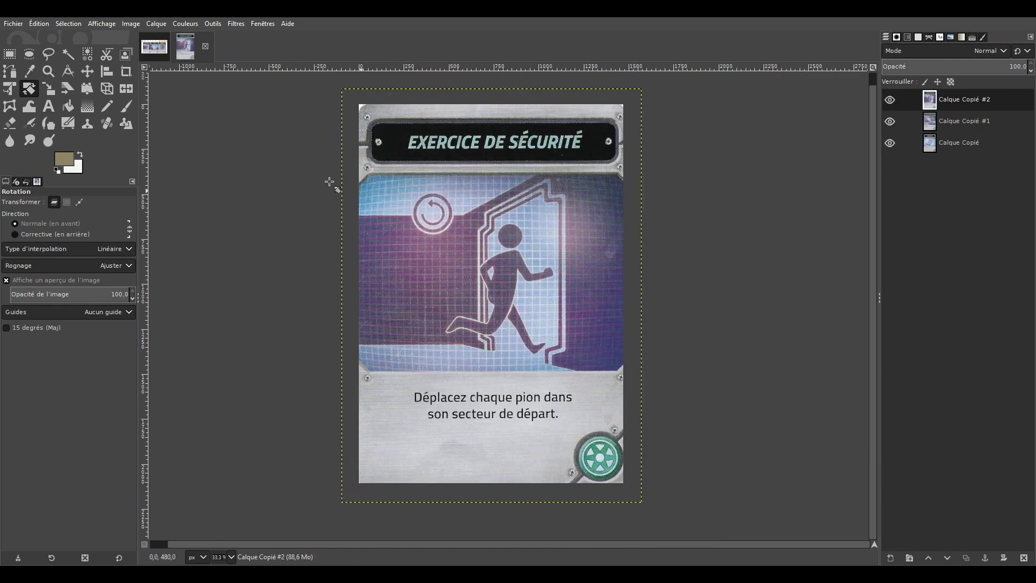
click(88, 79)
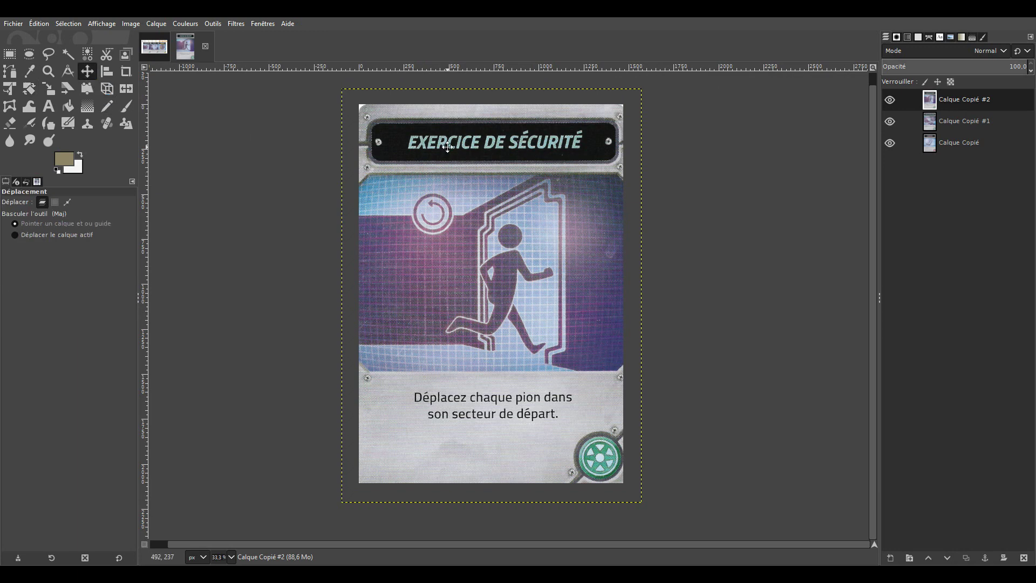
drag(448, 147, 445, 146)
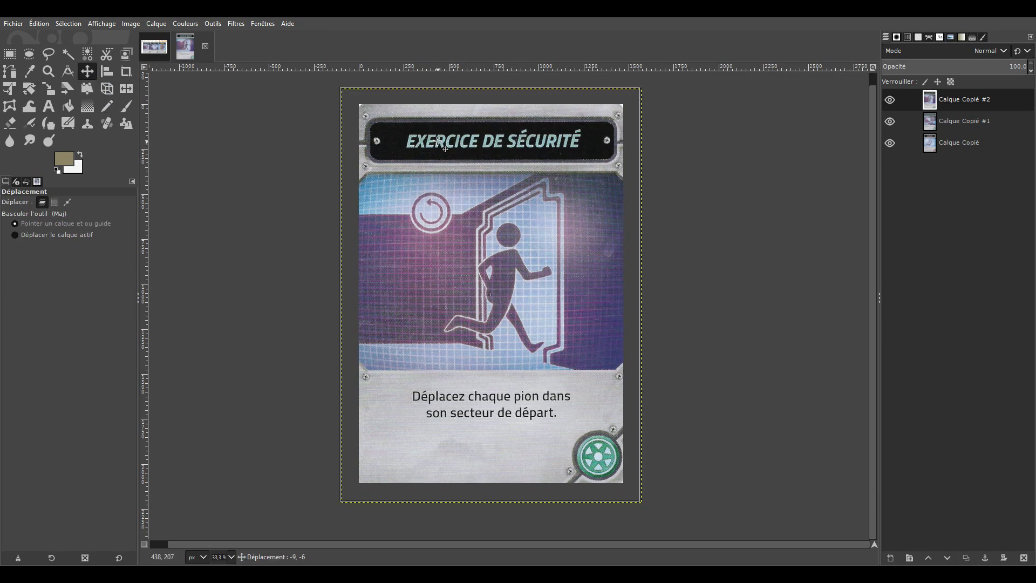
Resize the card layer to the image dimensions with Calque aux dimensions de l'image
scroll(483, 146, up, 1)
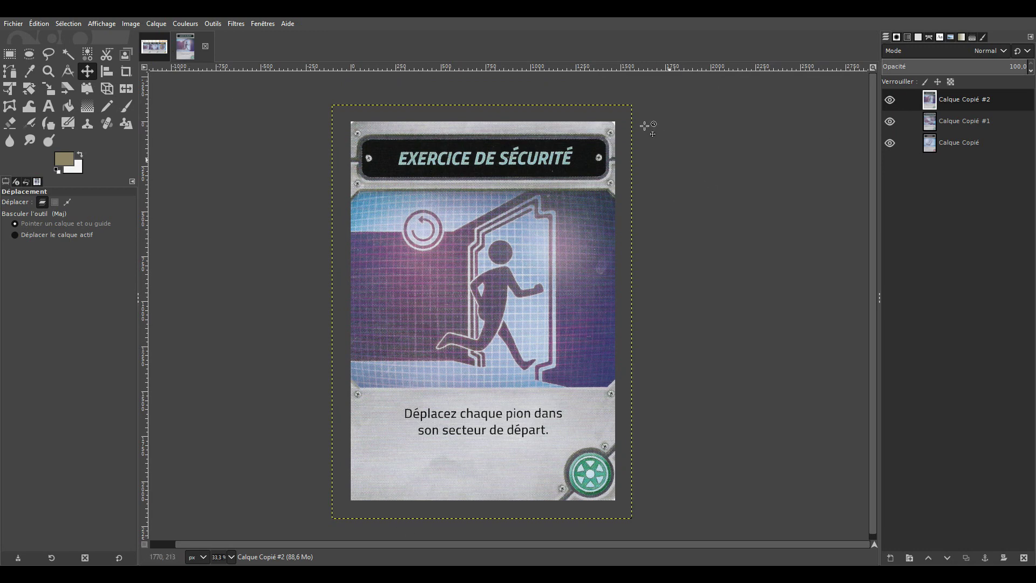
click(156, 25)
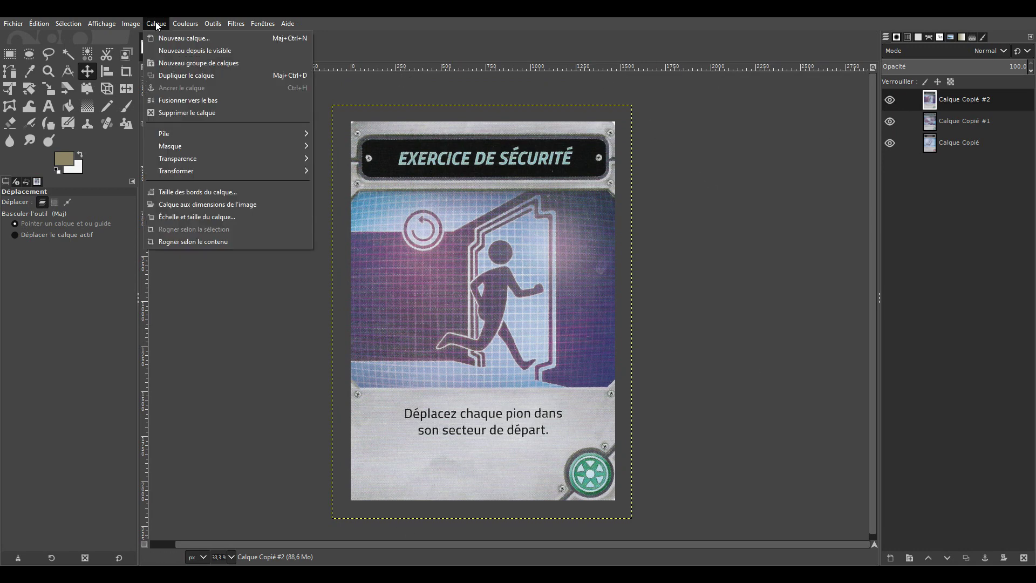
click(204, 206)
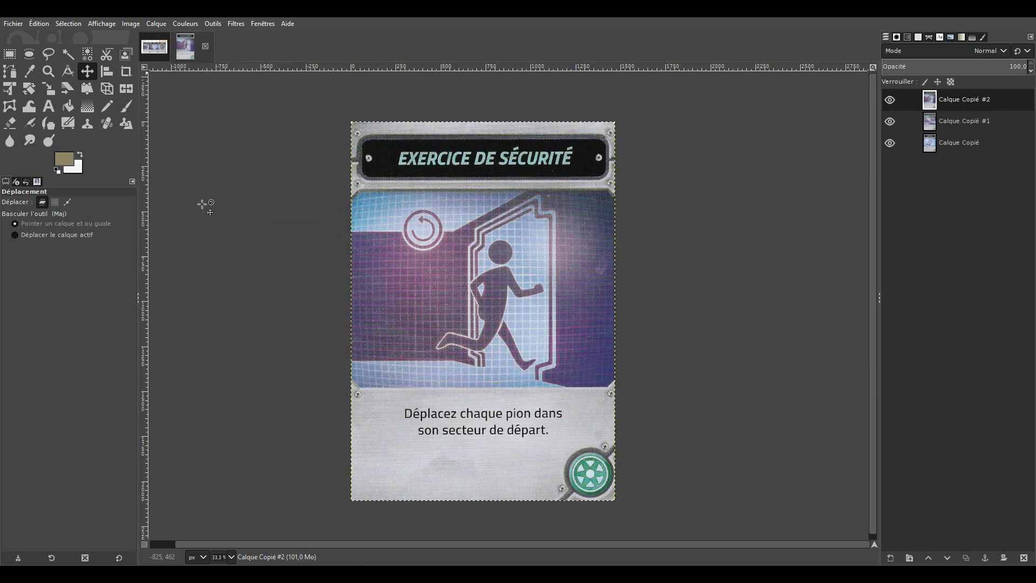
Hide the top card layers one by one to preview the cards beneath, then restore EXERCICE DE SÉCURITÉ
scroll(381, 255, down, 1)
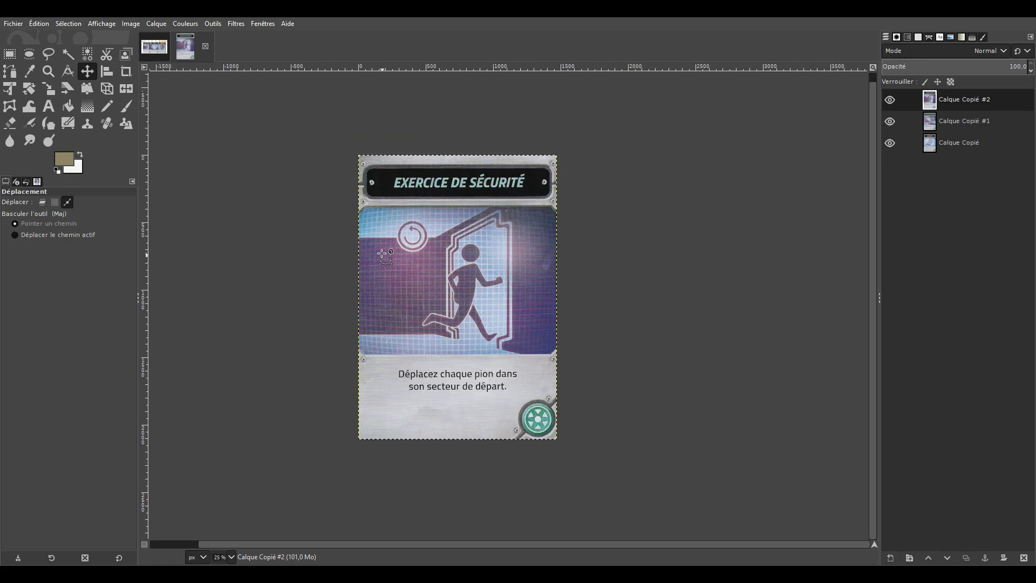
scroll(375, 303, up, 1)
scroll(512, 243, down, 1)
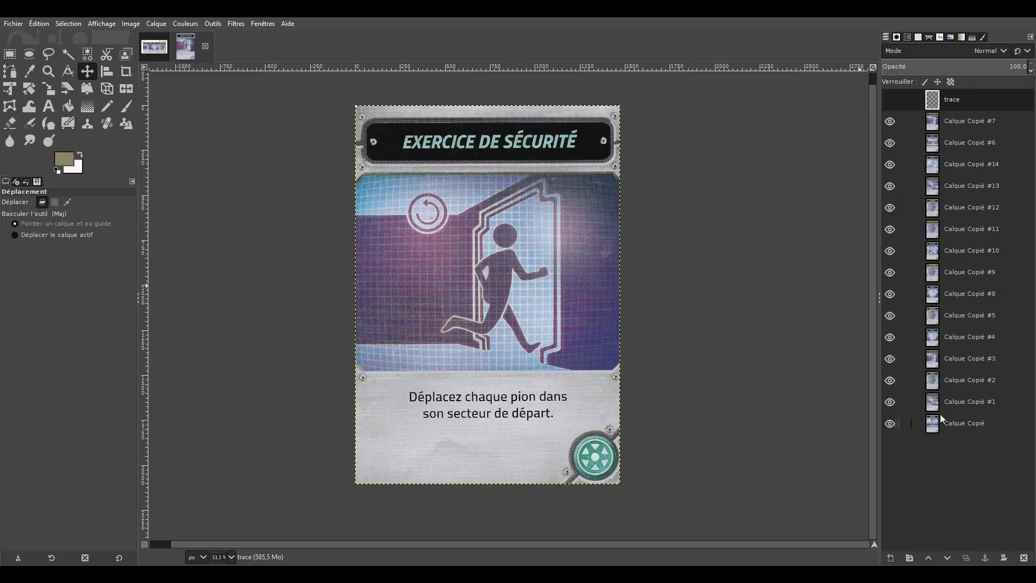
click(891, 121)
click(890, 143)
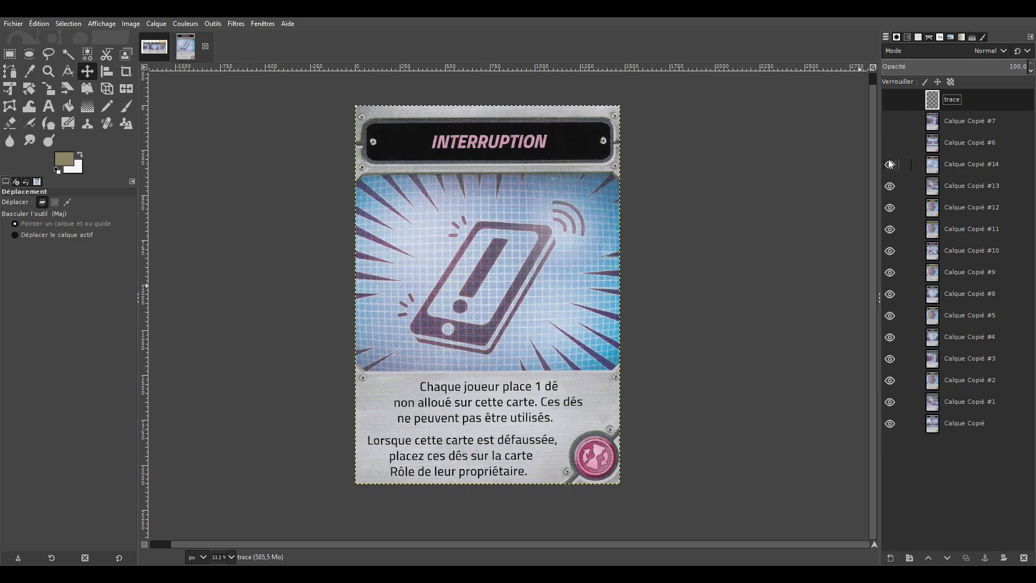
click(890, 164)
click(890, 143)
click(890, 121)
Shift the canvas view so the EXERCICE DE SÉCURITÉ card sits toward the left
drag(687, 217, 524, 235)
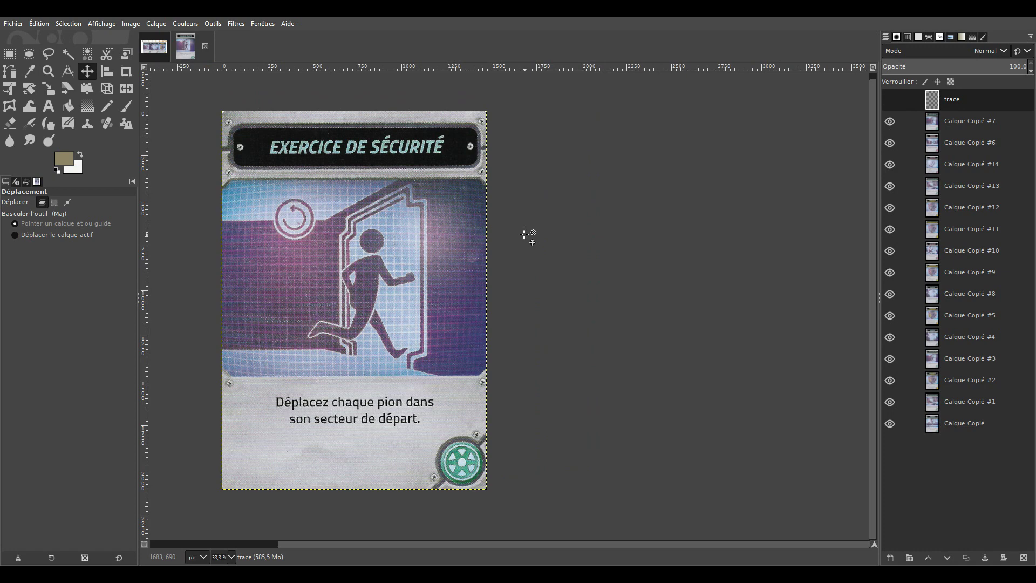
scroll(324, 206, left, 2)
scroll(378, 216, left, 1)
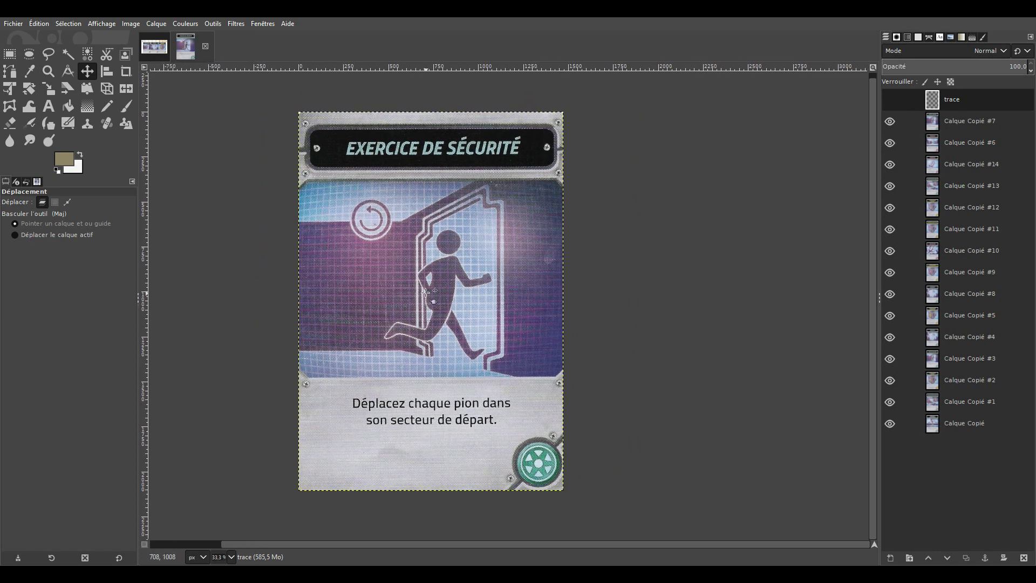
scroll(426, 292, down, 1)
scroll(463, 282, down, 2)
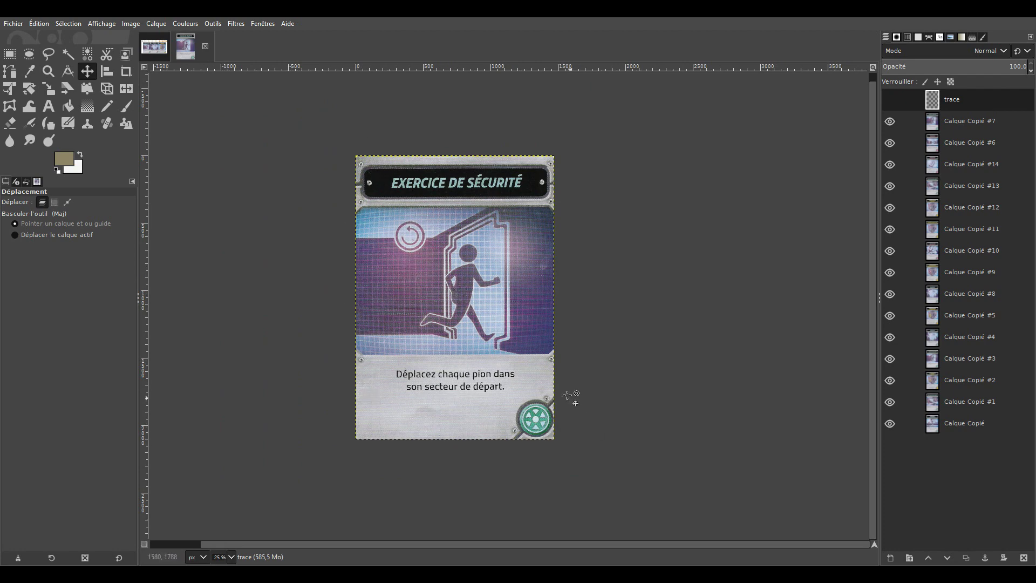
Read the image size of 1472 × 2105 pixels without scaling, then reopen the Image menu
click(125, 25)
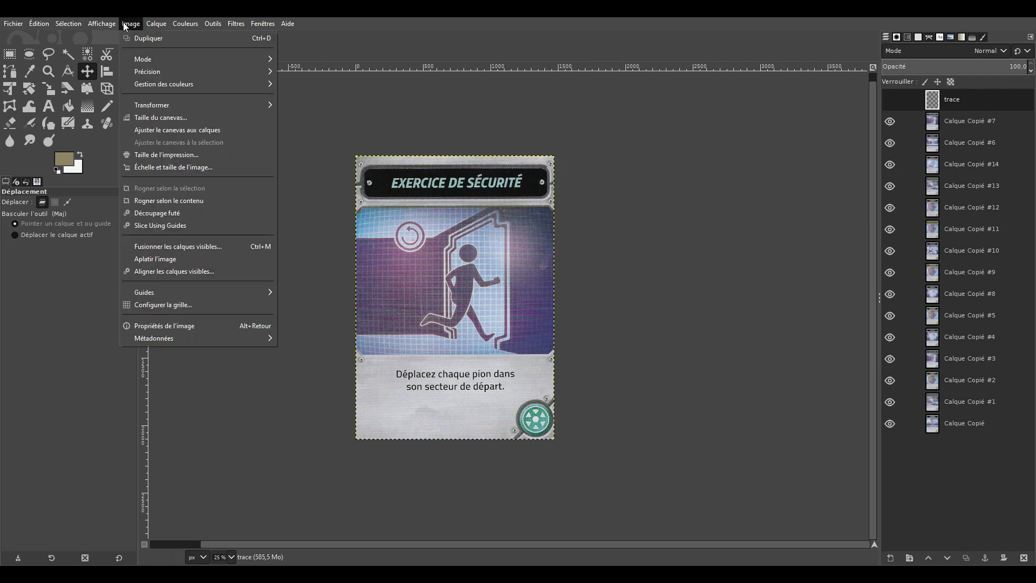
click(188, 167)
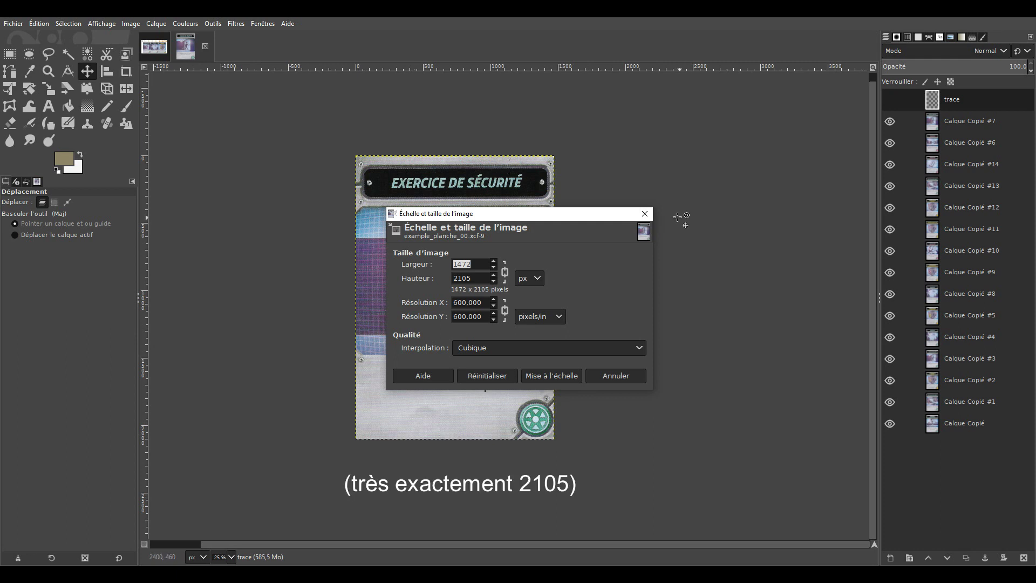
click(645, 214)
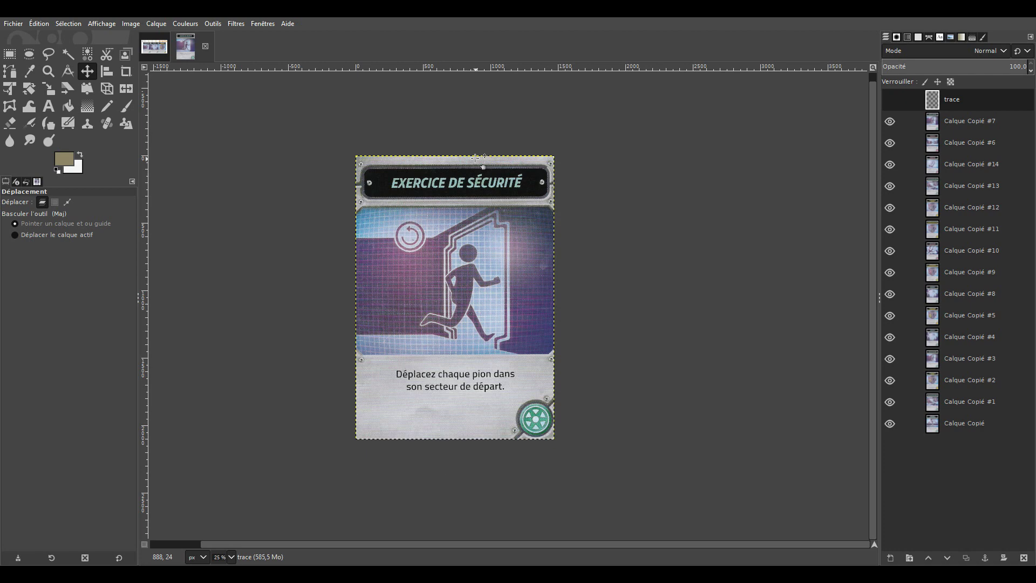
click(137, 24)
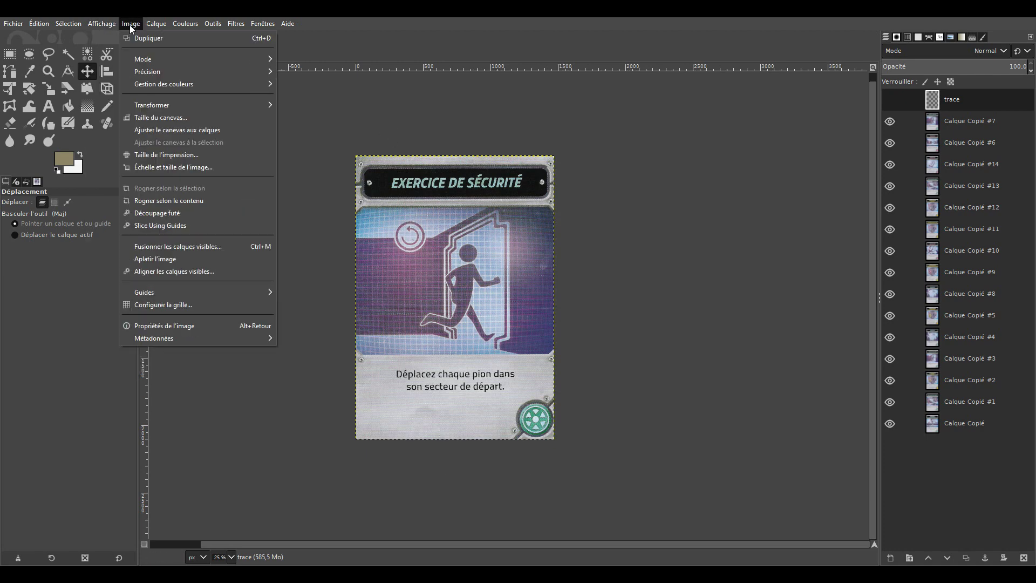
Configure the image grid with 1472 px horizontal and 2105 px vertical spacing
click(163, 304)
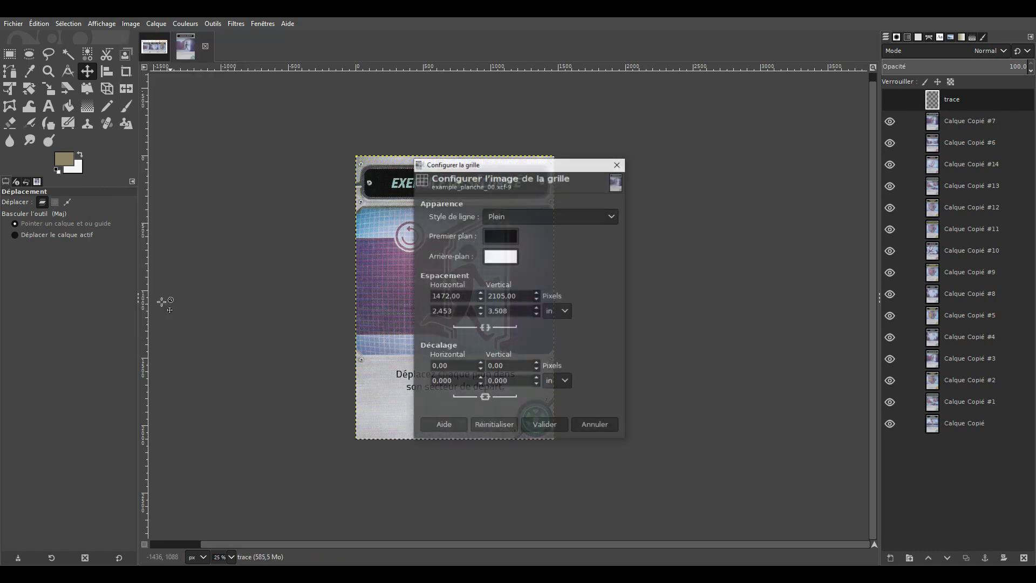
triple_click(463, 296)
key(Tab)
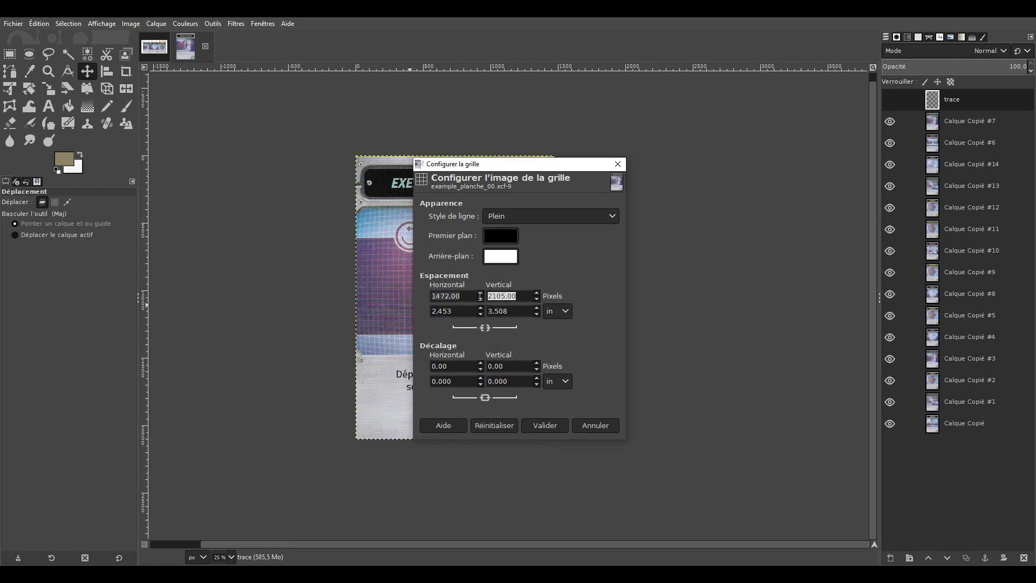
key(shift+Tab)
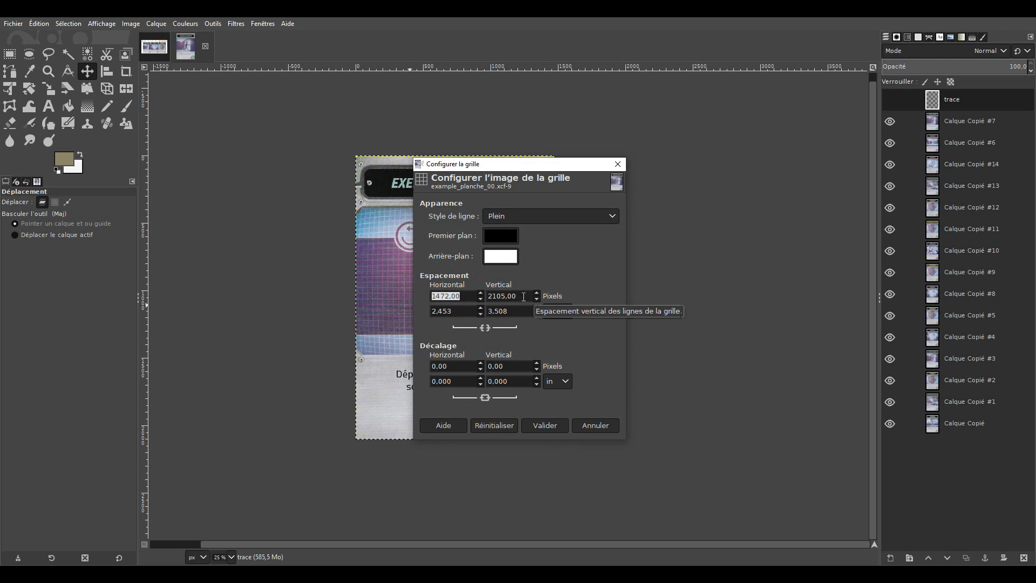
click(545, 426)
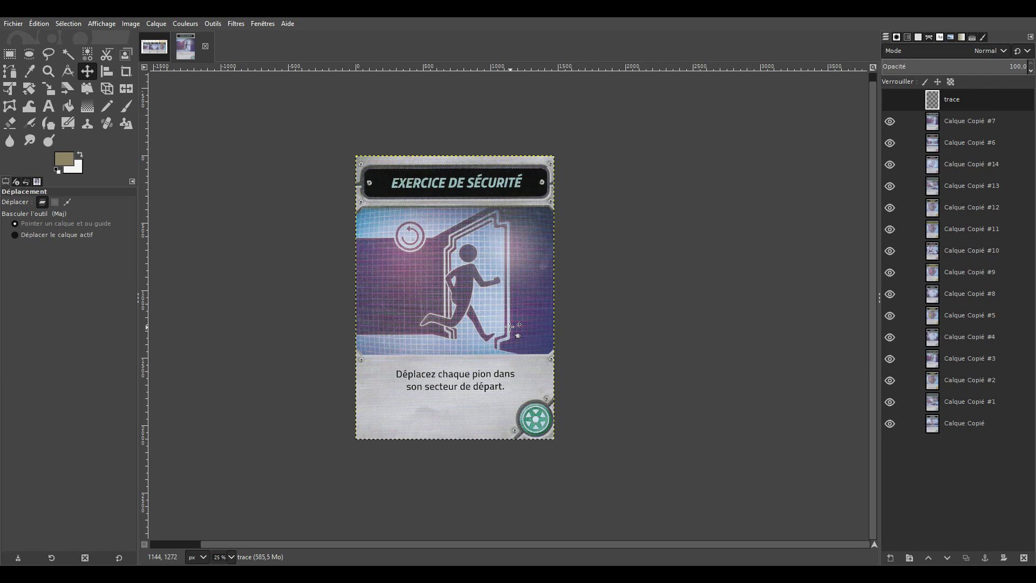
Turn on both Afficher la grille and Aligner sur la grille in the Affichage menu
click(128, 24)
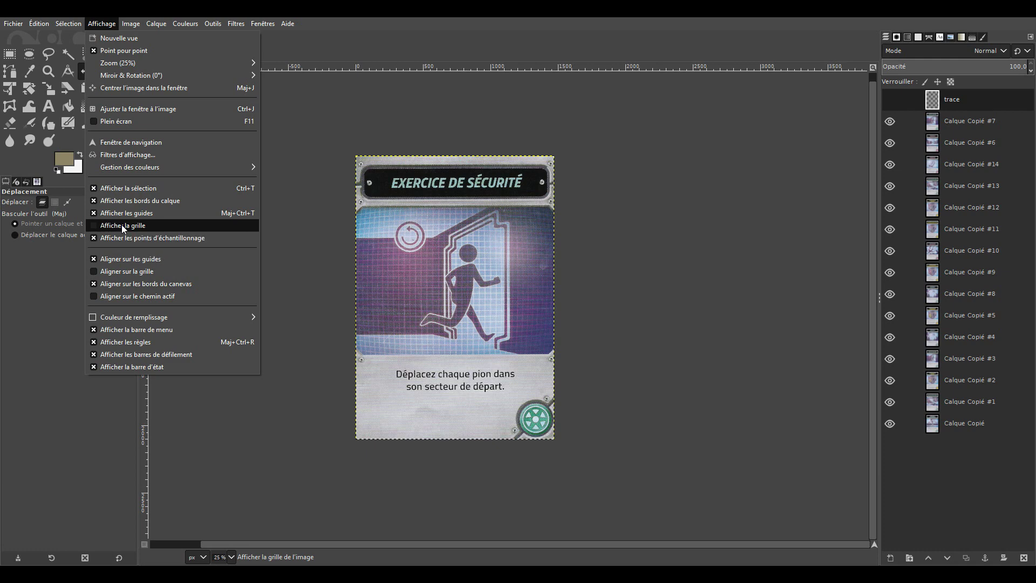
click(122, 224)
click(105, 26)
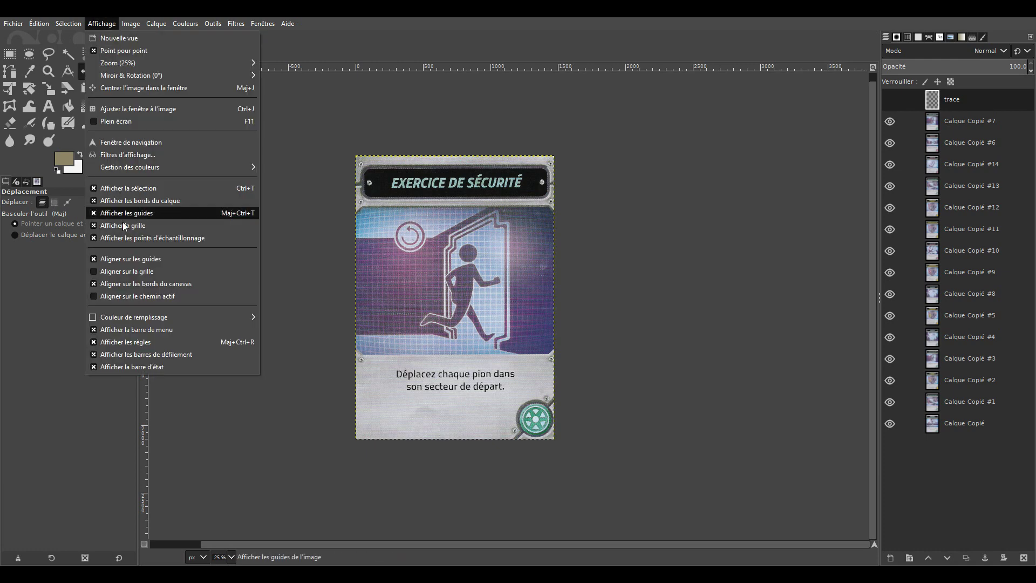
click(126, 270)
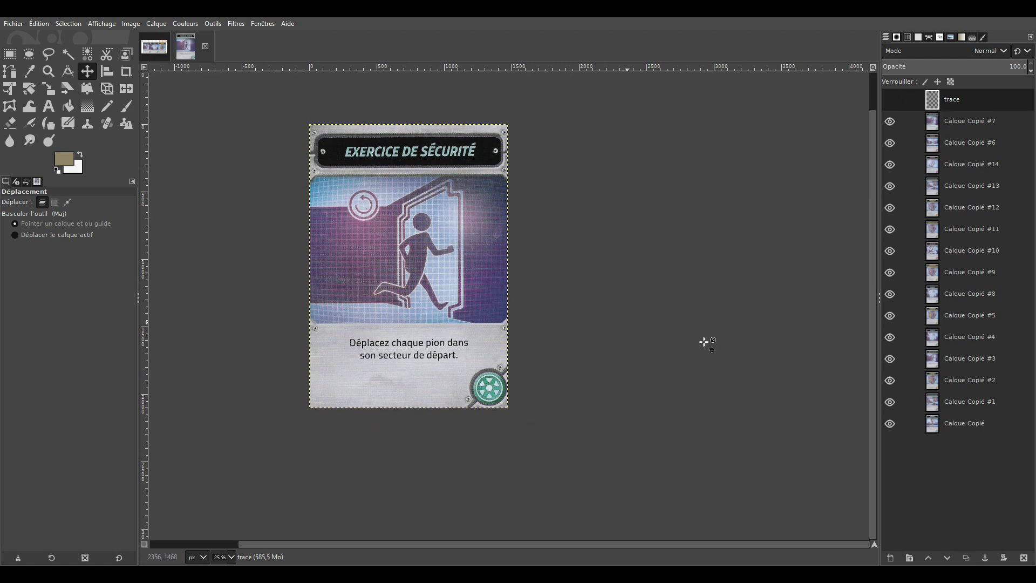
Make Calque Copié #7 the active layer by stepping up from Calque Copié
click(932, 420)
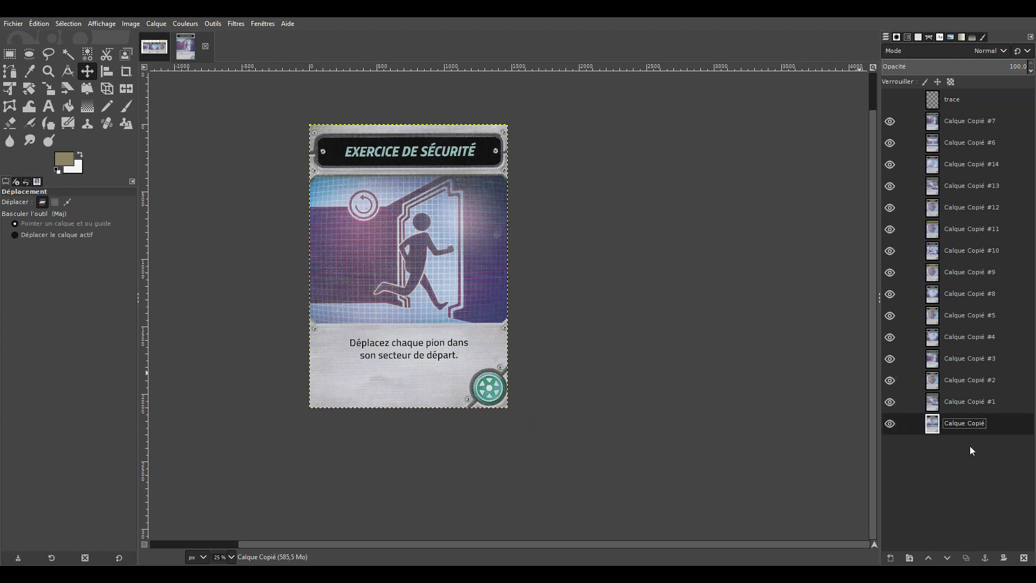
key(Up)
key(Up)
key(Up)
key(Up)
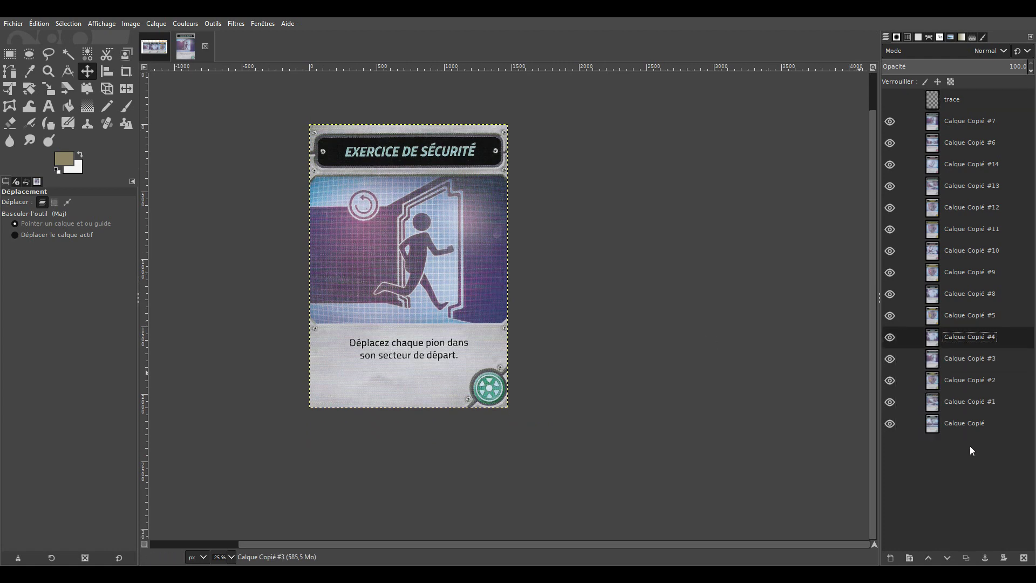
key(Up)
key(Up)
key(Up)
key(Up)
key(Up)
key(Up)
key(Up)
key(Up)
key(Up)
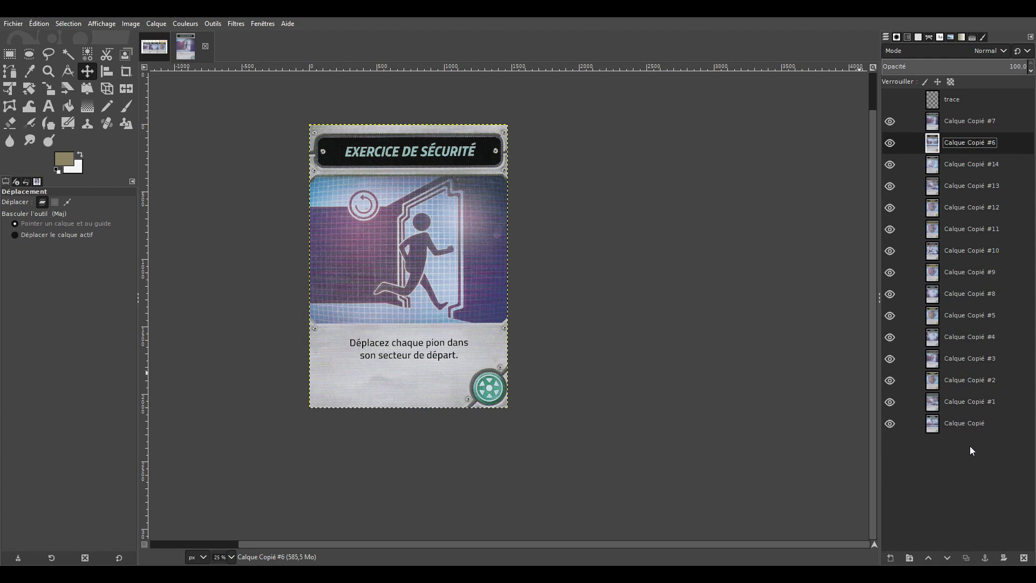
key(Up)
scroll(743, 387, right, 2)
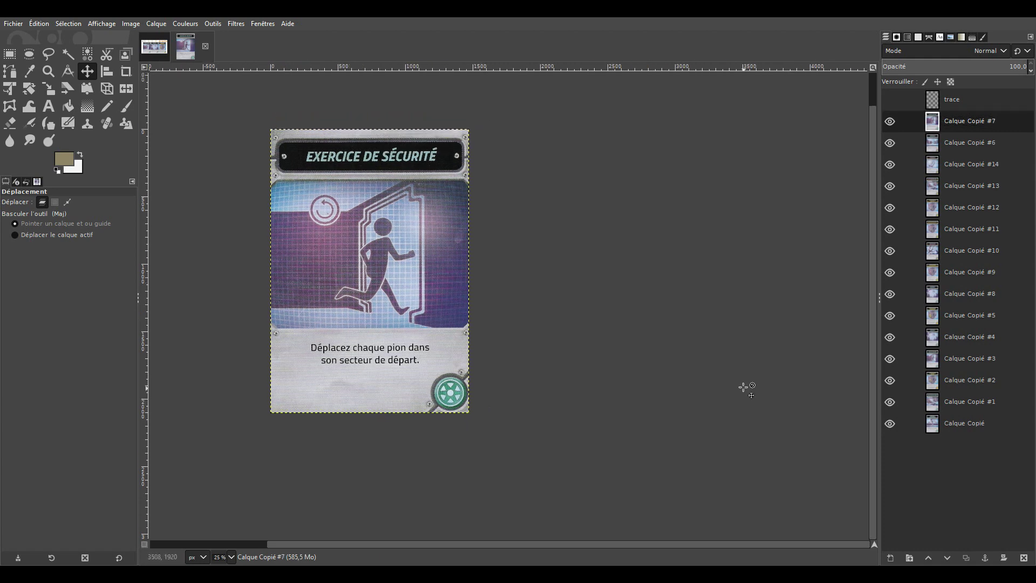
Open the Image menu, close it unused, then bring it up again
click(135, 24)
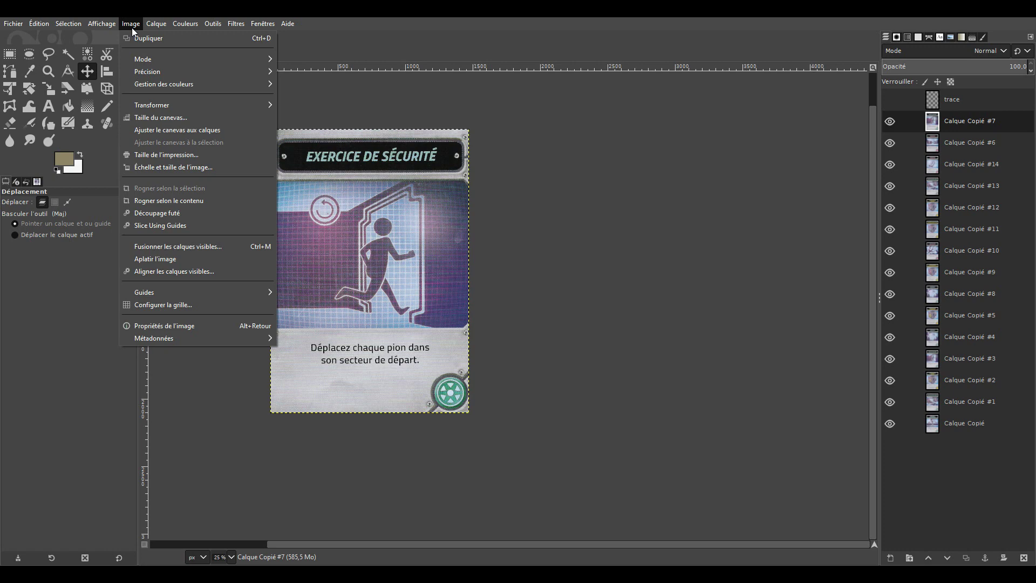
click(544, 153)
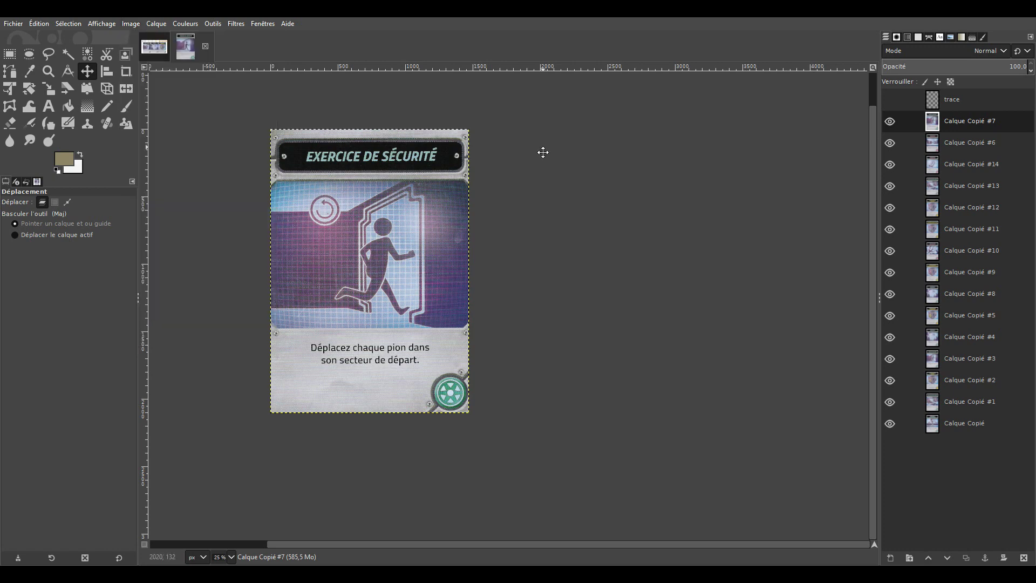
scroll(535, 178, up, 2)
scroll(731, 353, down, 1)
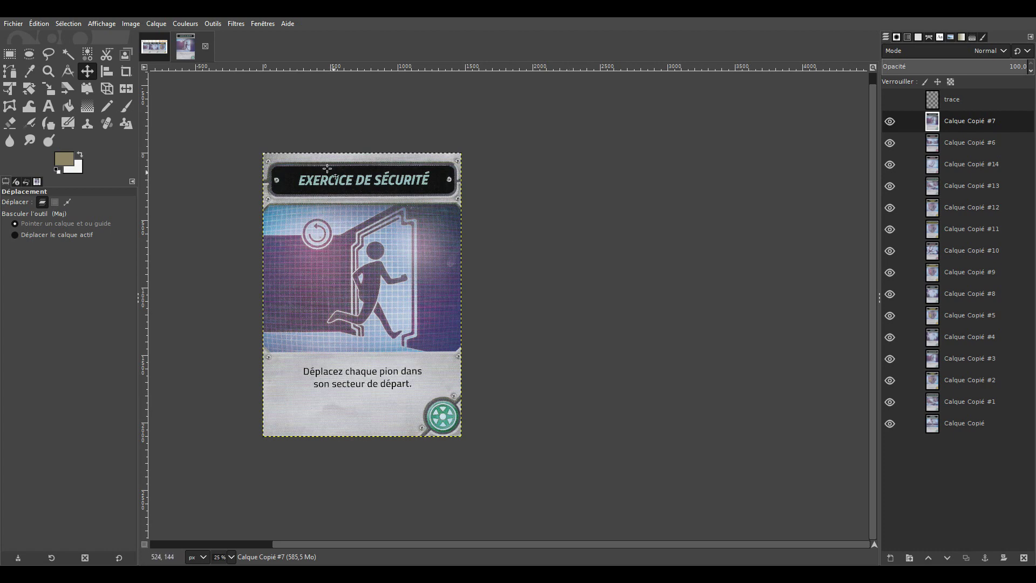
click(131, 24)
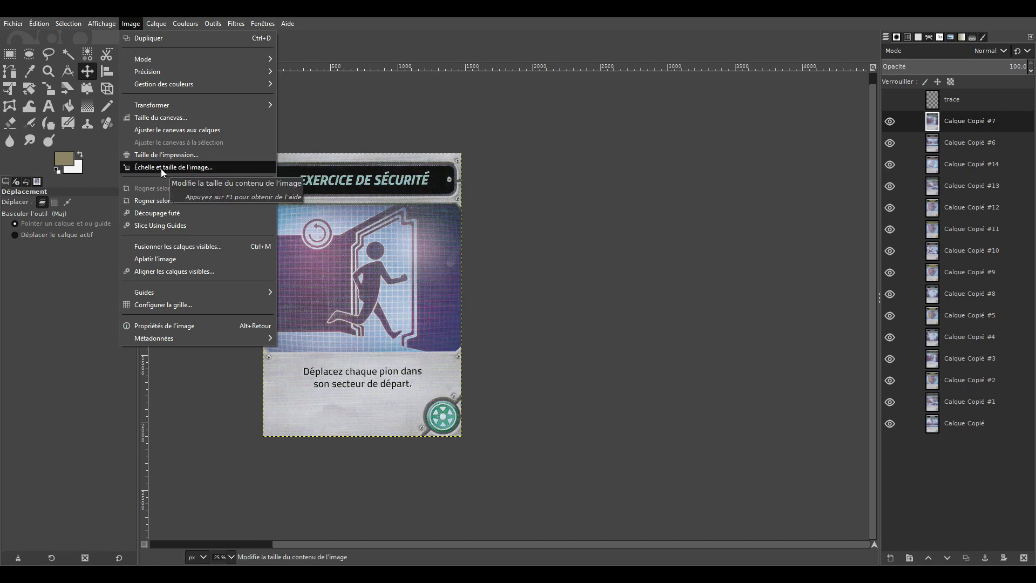
Resize the canvas to 500% width and 300% height, giving 7360 × 6315 pixels
click(155, 118)
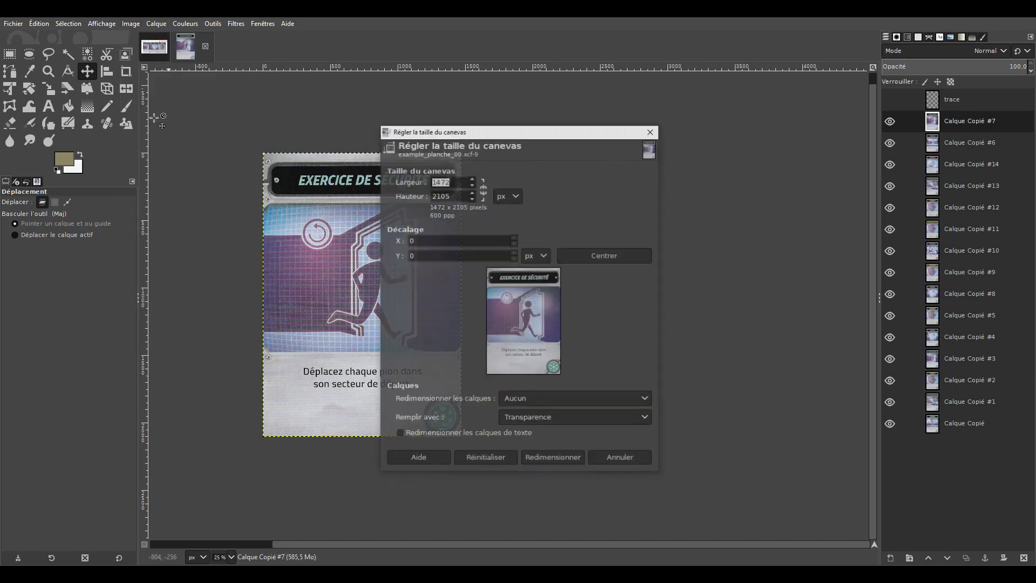
drag(511, 131, 628, 127)
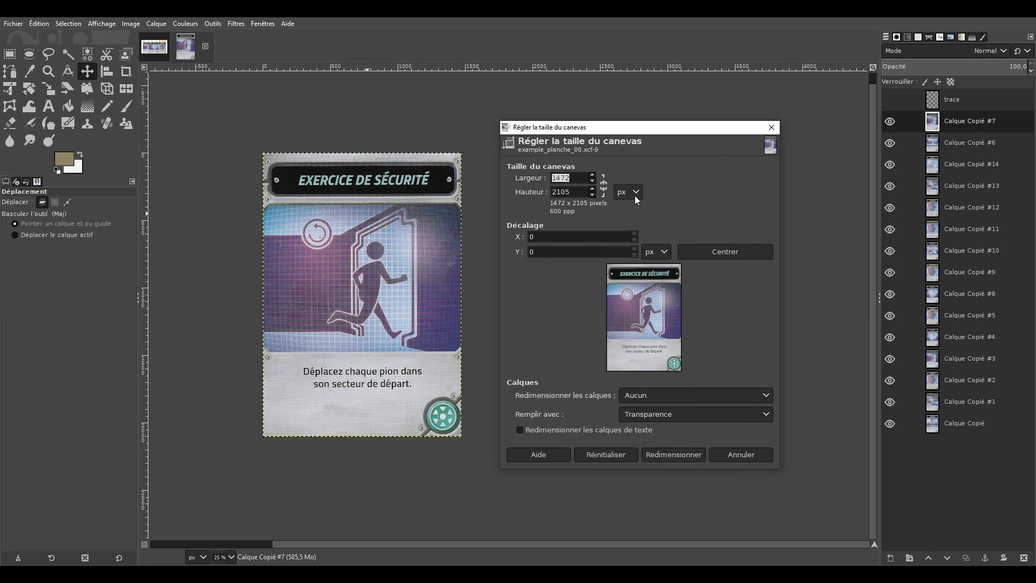
click(635, 198)
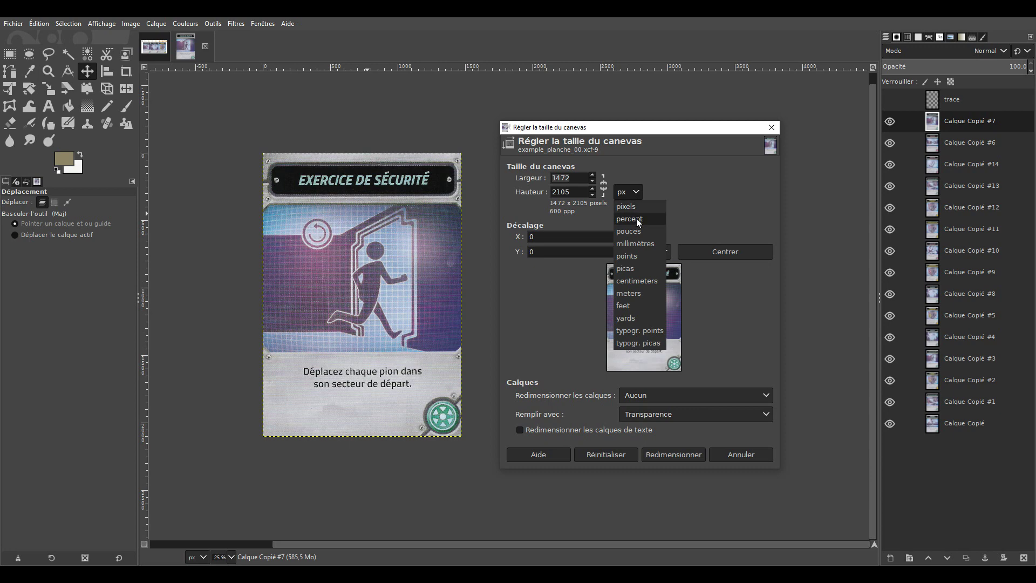
click(636, 218)
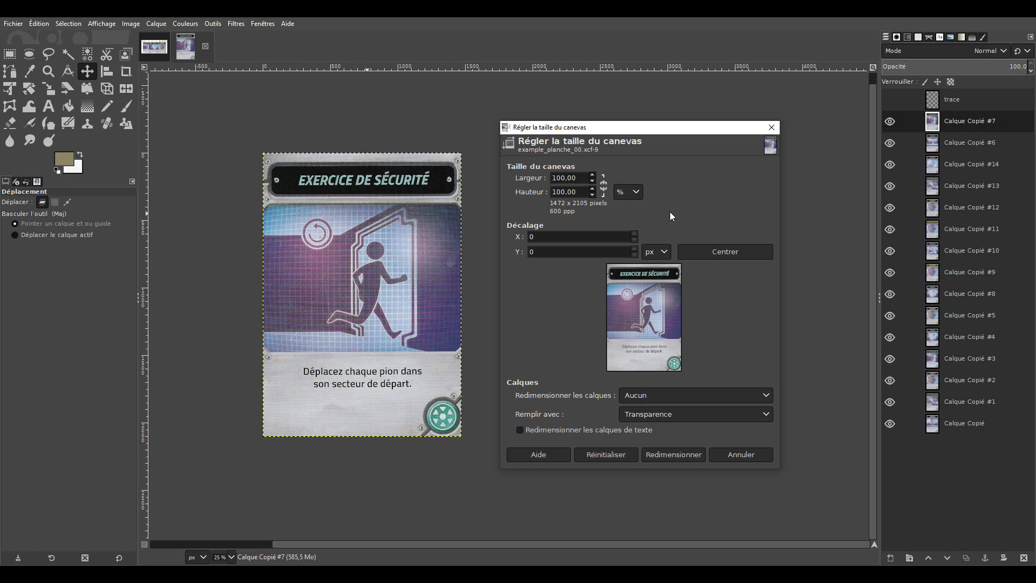
double_click(572, 178)
text(500)
drag(578, 194, 523, 191)
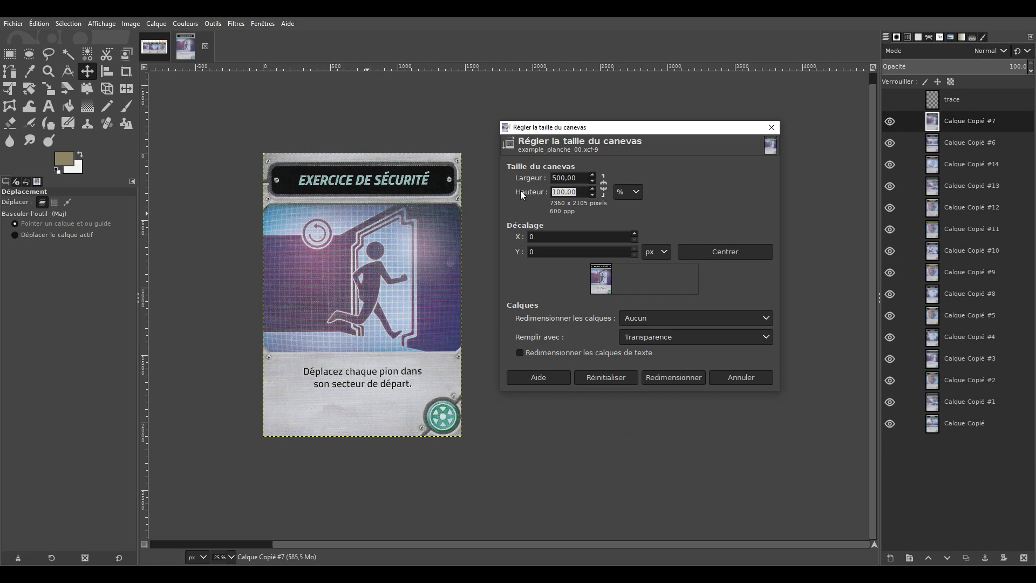
text(300)
click(572, 183)
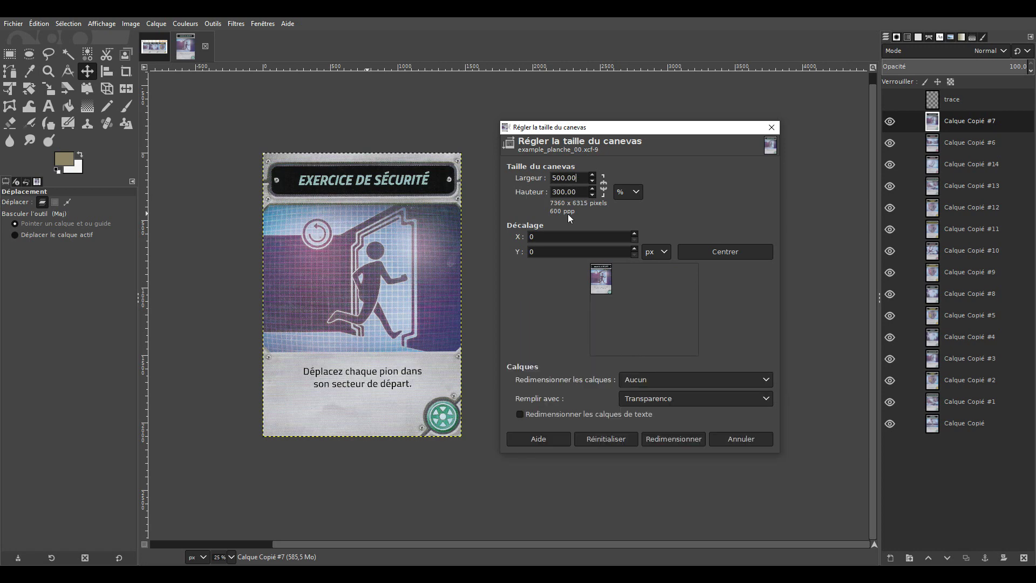
click(685, 438)
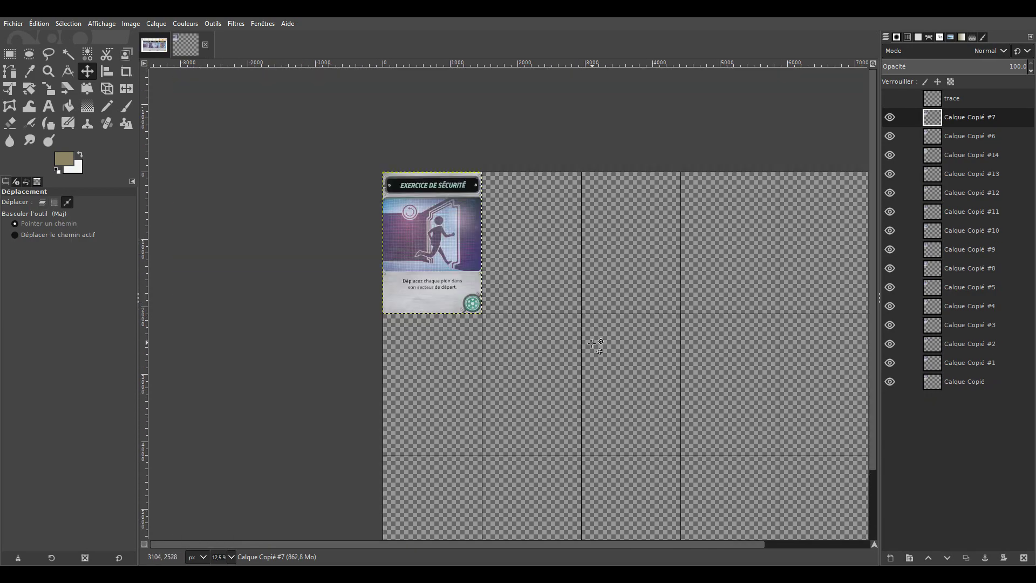
Fill the bottom row with Exercice de sécurité, Turbulences, Interruption, Perte de ravitaillement and vaccines cards
drag(592, 344, 484, 264)
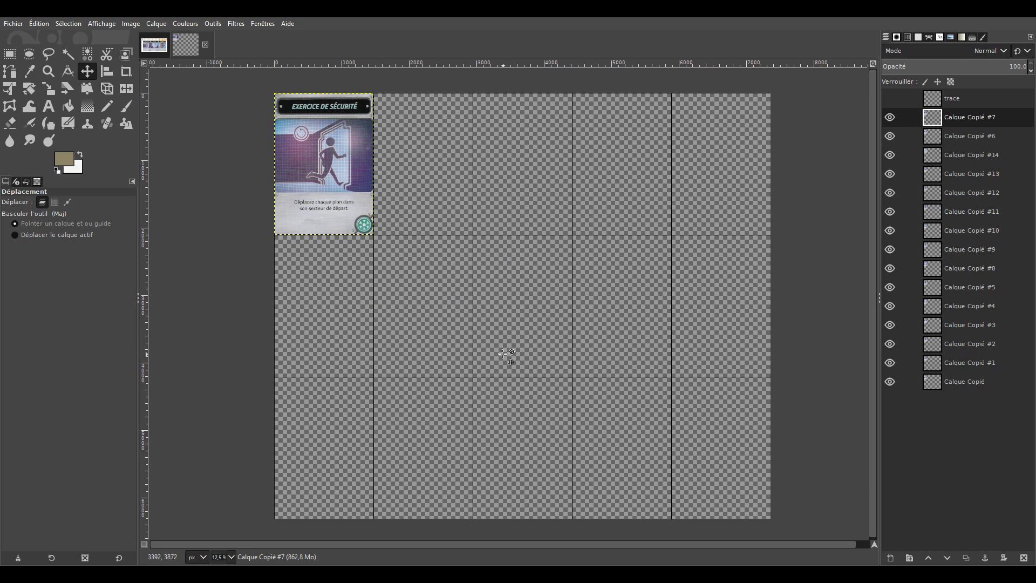
scroll(451, 342, up, 5)
scroll(451, 342, down, 4)
scroll(451, 342, down, 2)
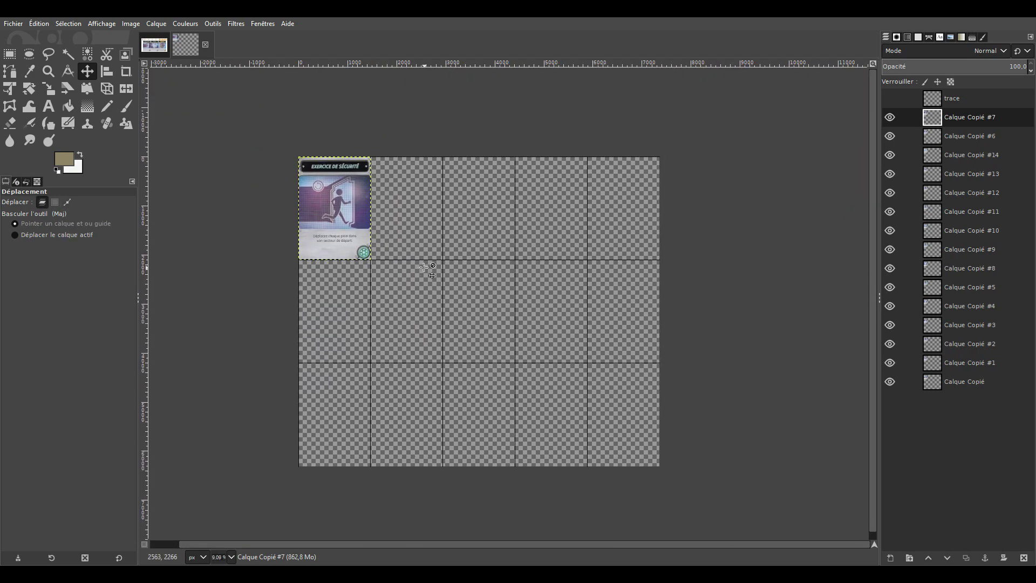
scroll(425, 270, up, 1)
scroll(426, 270, down, 1)
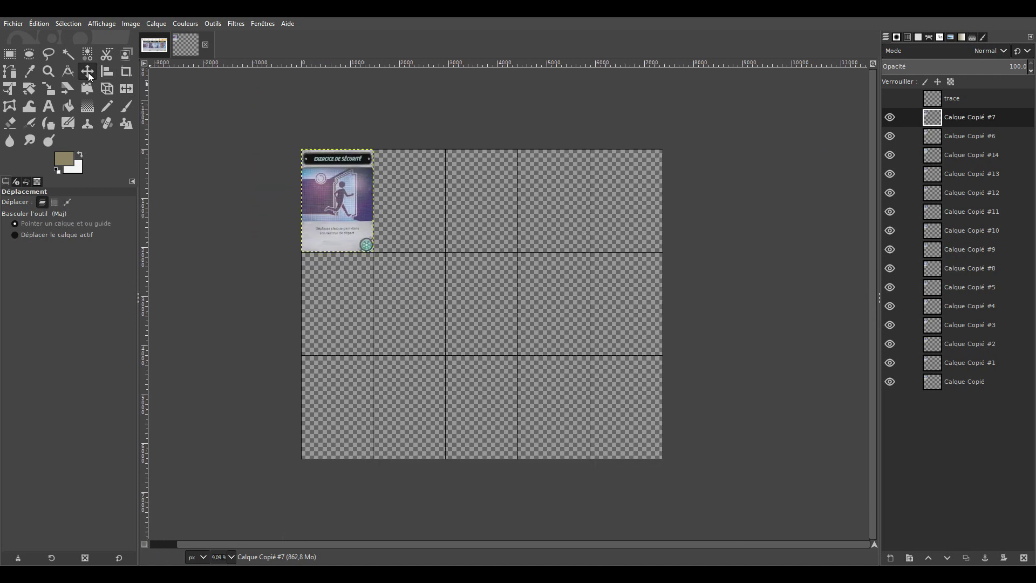
mouse_move(350, 206)
mouse_down()
mouse_move(410, 240)
mouse_move(573, 394)
mouse_move(552, 394)
mouse_up()
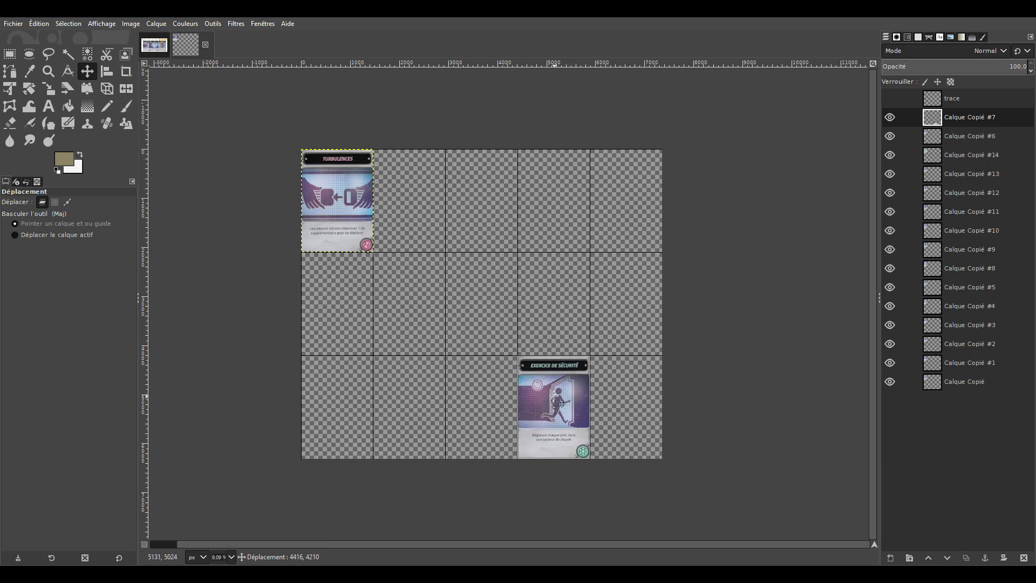
mouse_move(336, 195)
mouse_down()
mouse_move(648, 411)
mouse_move(626, 410)
mouse_up()
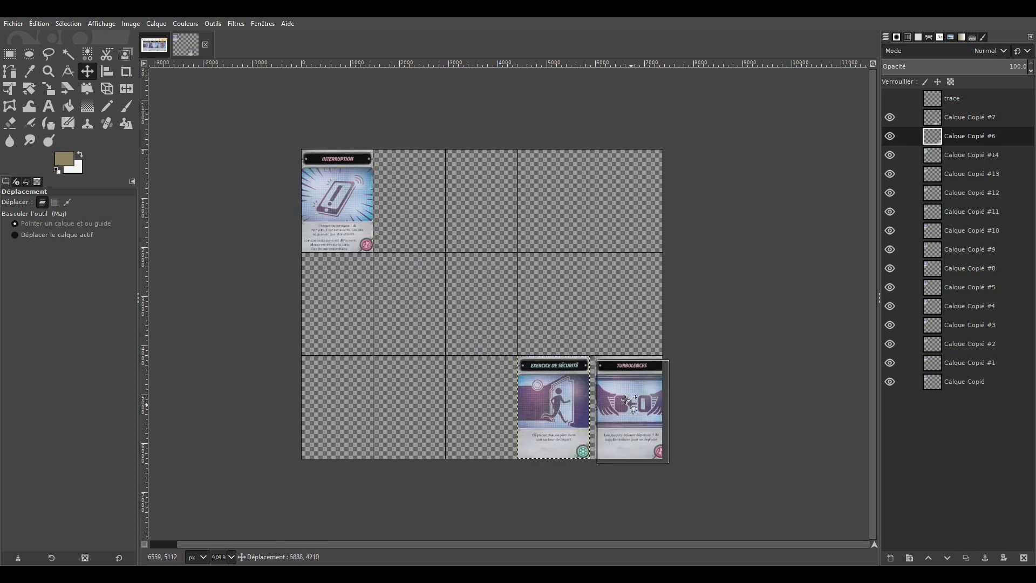
drag(313, 189, 458, 396)
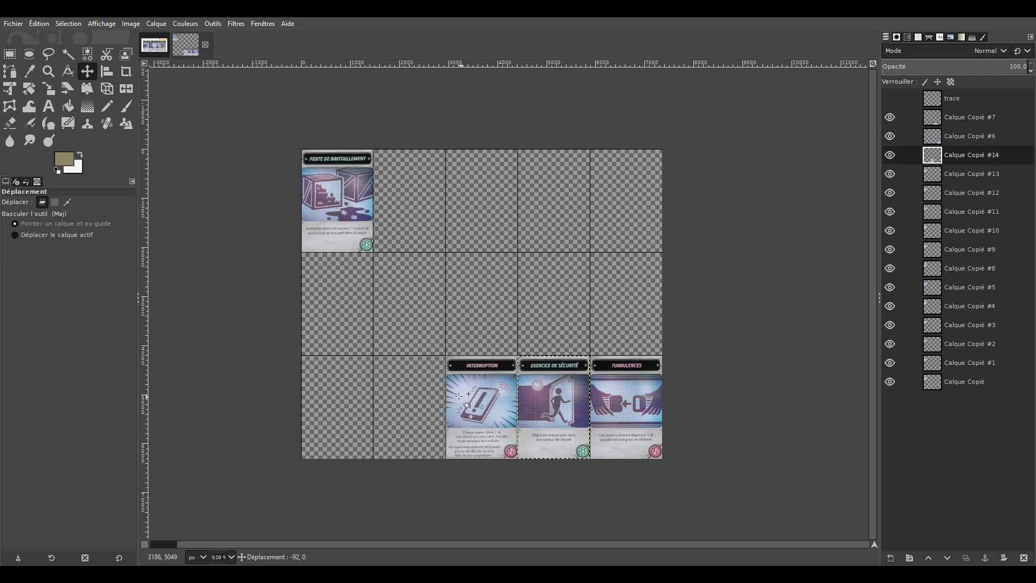
drag(347, 220, 421, 397)
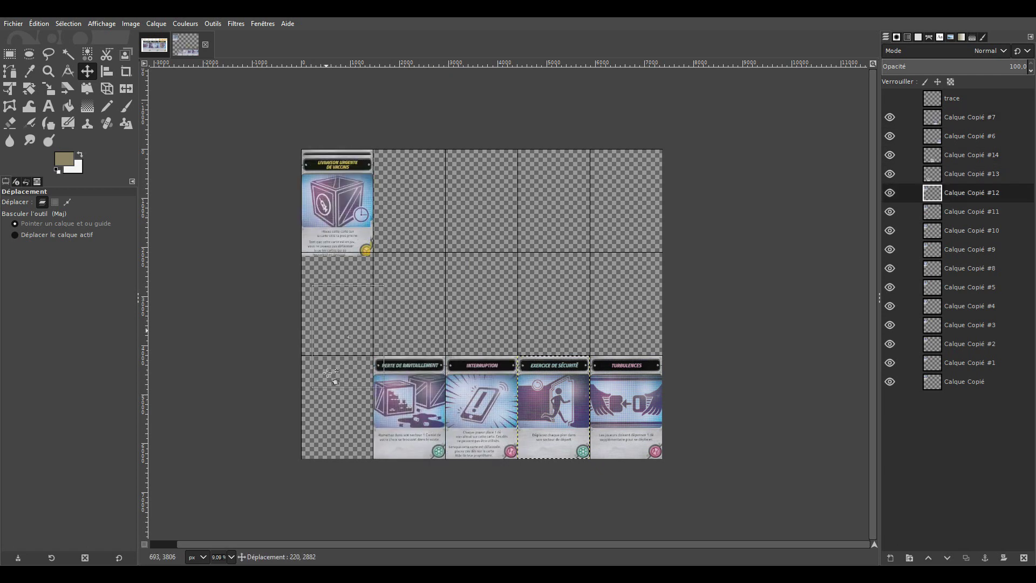
drag(335, 199, 334, 406)
Fill the middle row with water delivery, Vents violents, first-aid kits, Évacuation and food delivery cards
drag(324, 194, 324, 297)
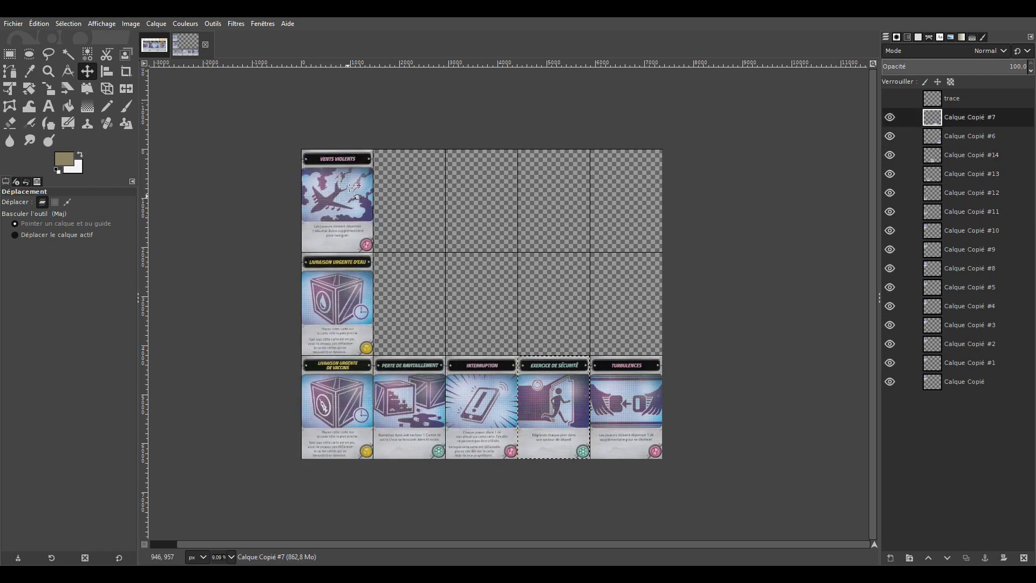
drag(351, 151, 423, 254)
drag(345, 162, 490, 265)
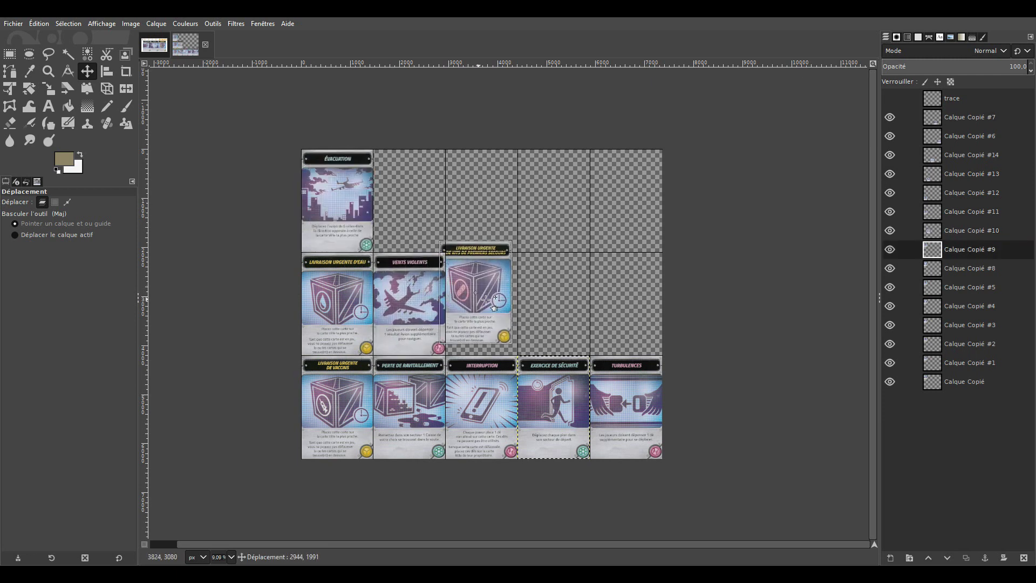
drag(321, 181, 538, 284)
drag(343, 178, 632, 281)
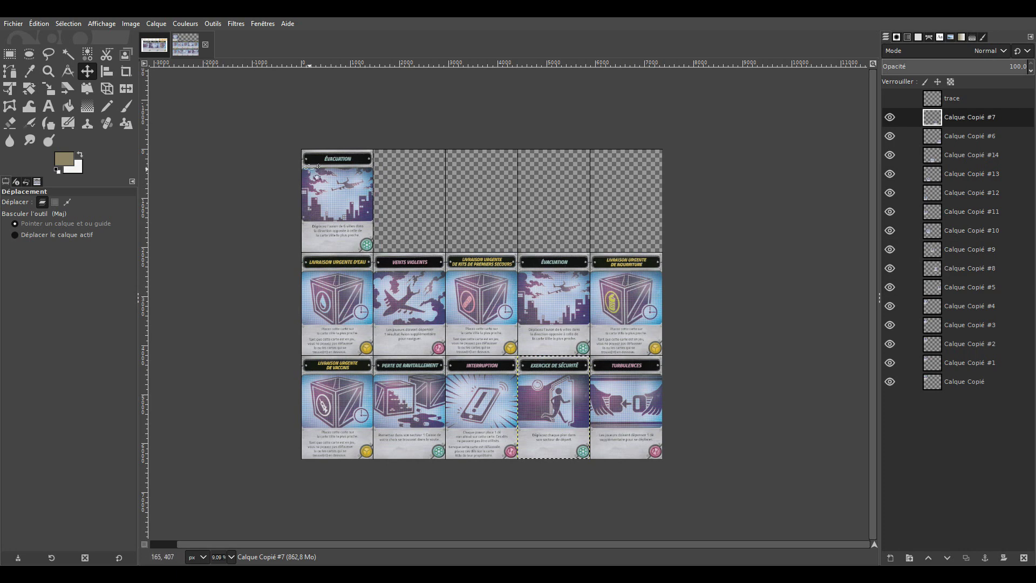
Place Évacuation, Exercice de sécurité, energy delivery and Perte de ravitaillement in the top row
drag(340, 183, 629, 184)
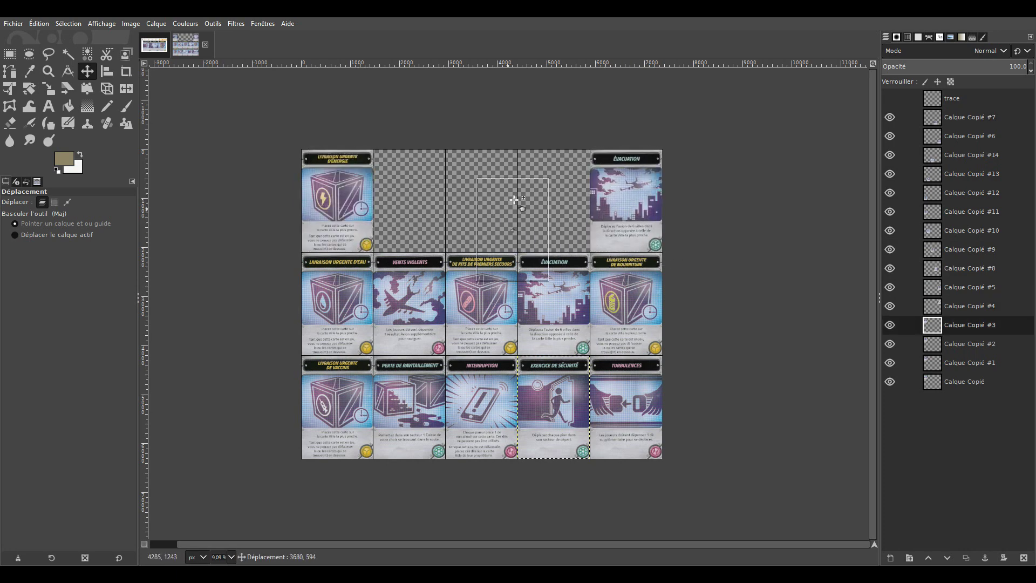
drag(330, 180, 547, 181)
mouse_move(327, 193)
mouse_down()
mouse_move(479, 193)
mouse_move(470, 179)
mouse_up()
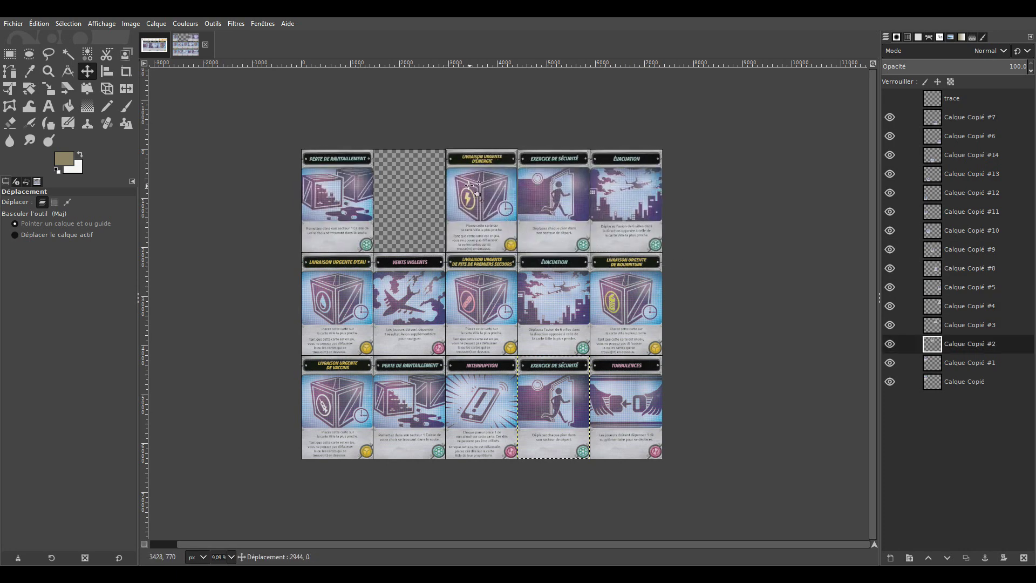
drag(351, 180, 424, 181)
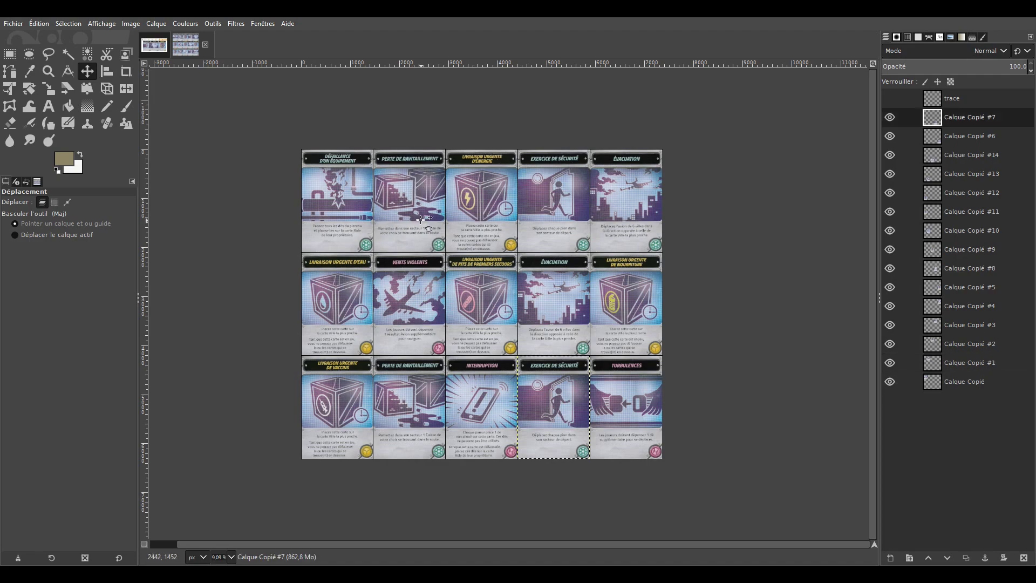
scroll(421, 253, up, 4)
scroll(421, 254, down, 4)
scroll(423, 258, up, 2)
scroll(423, 258, up, 1)
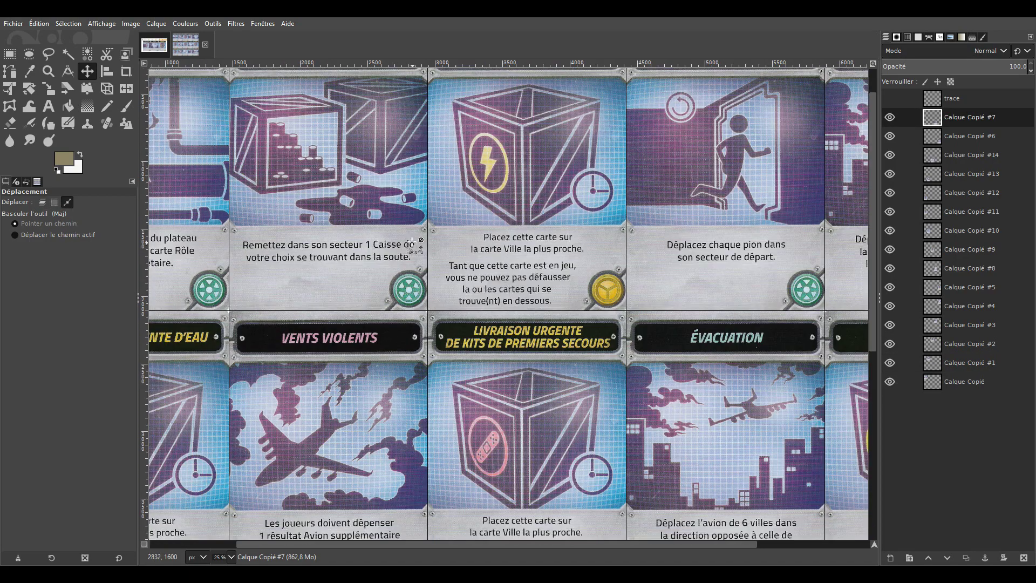
scroll(431, 244, up, 2)
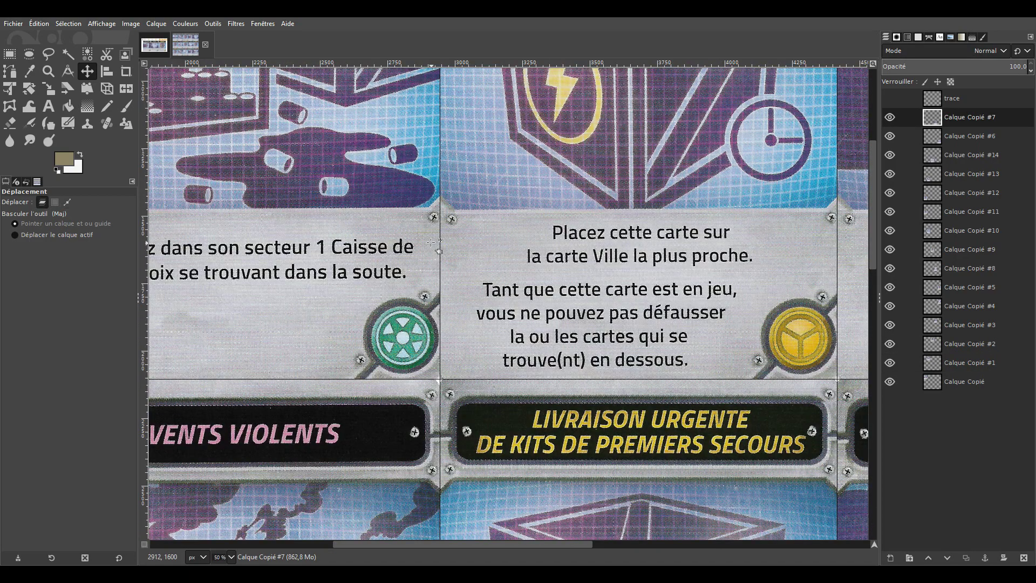
scroll(432, 248, left, 5)
scroll(324, 254, up, 3)
scroll(298, 253, down, 3)
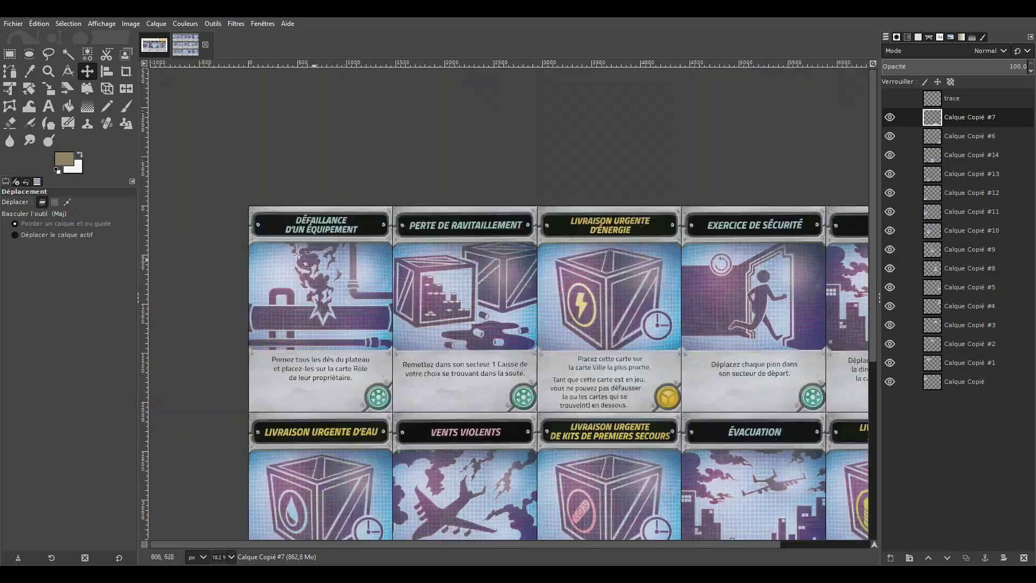
scroll(743, 309, right, 5)
scroll(778, 295, down, 2)
scroll(778, 295, left, 3)
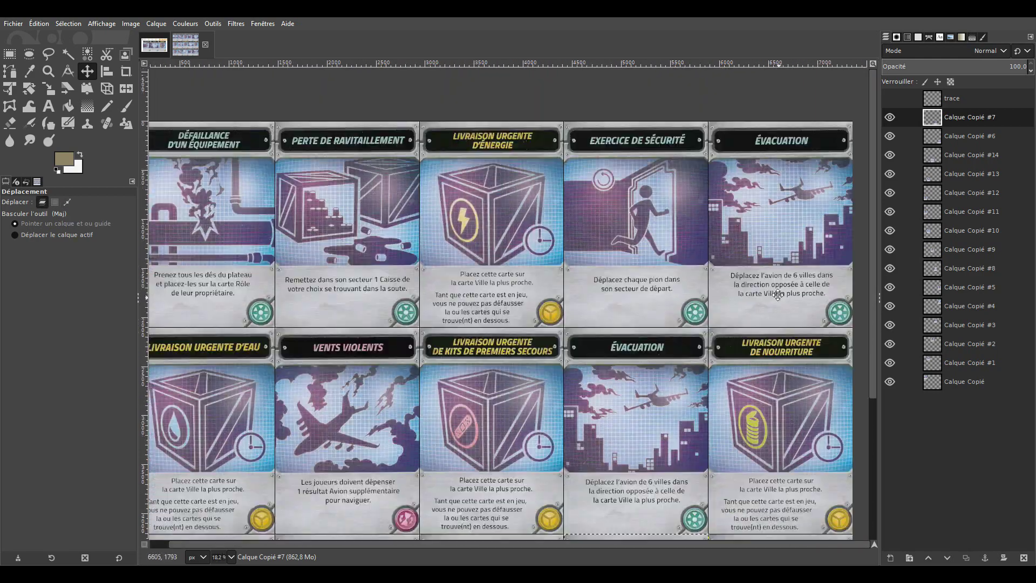
ctrl+scroll(778, 295, down, 1)
scroll(648, 297, right, 2)
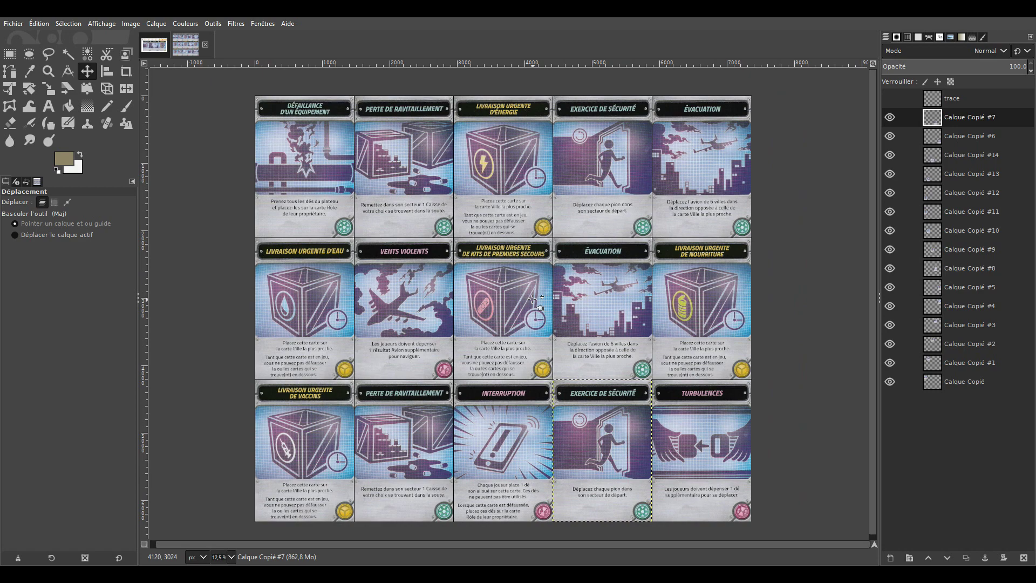
scroll(534, 297, down, 1)
scroll(535, 297, right, 1)
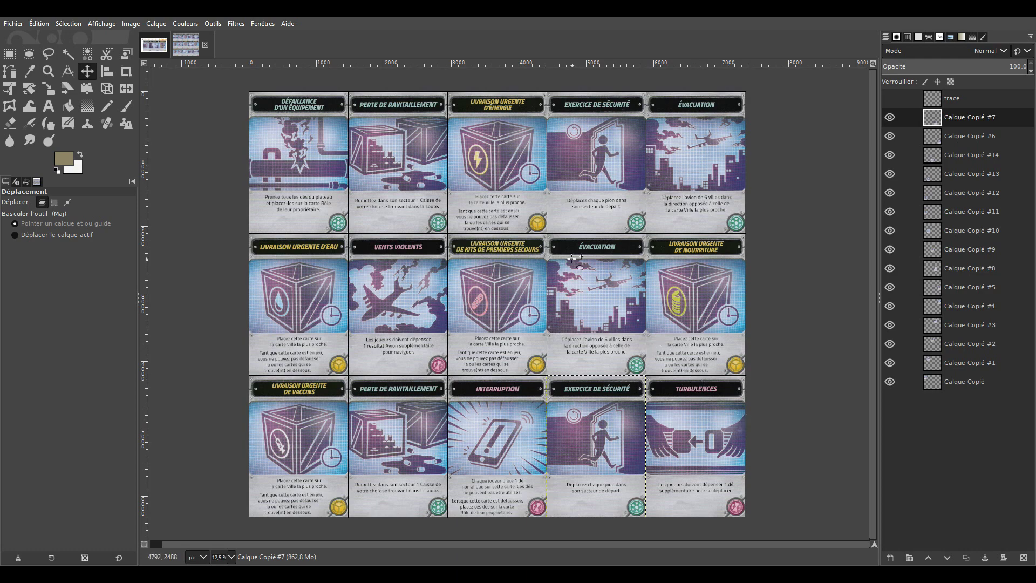
scroll(572, 259, up, 2)
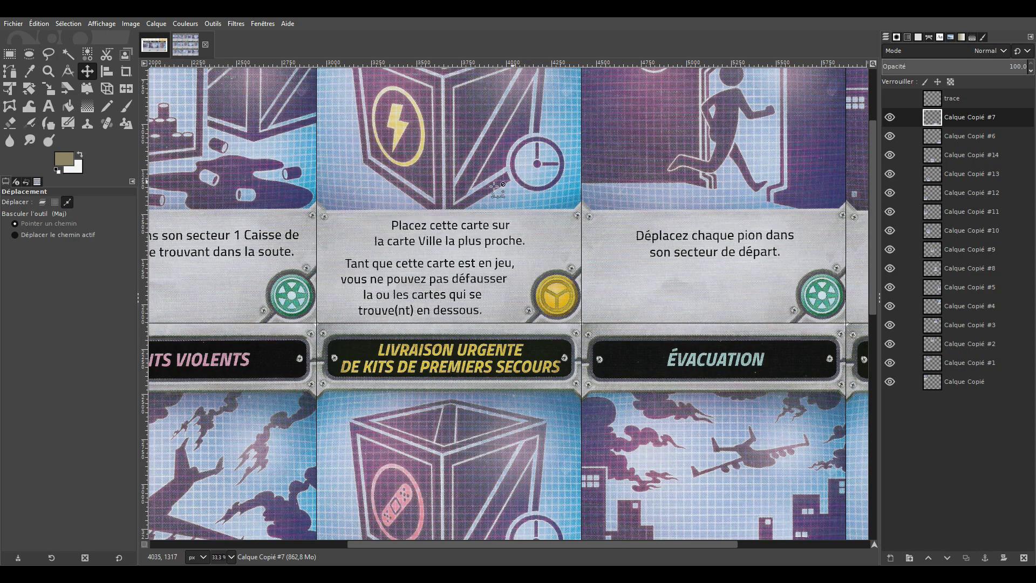
scroll(534, 297, up, 1)
scroll(492, 337, up, 2)
scroll(492, 338, down, 2)
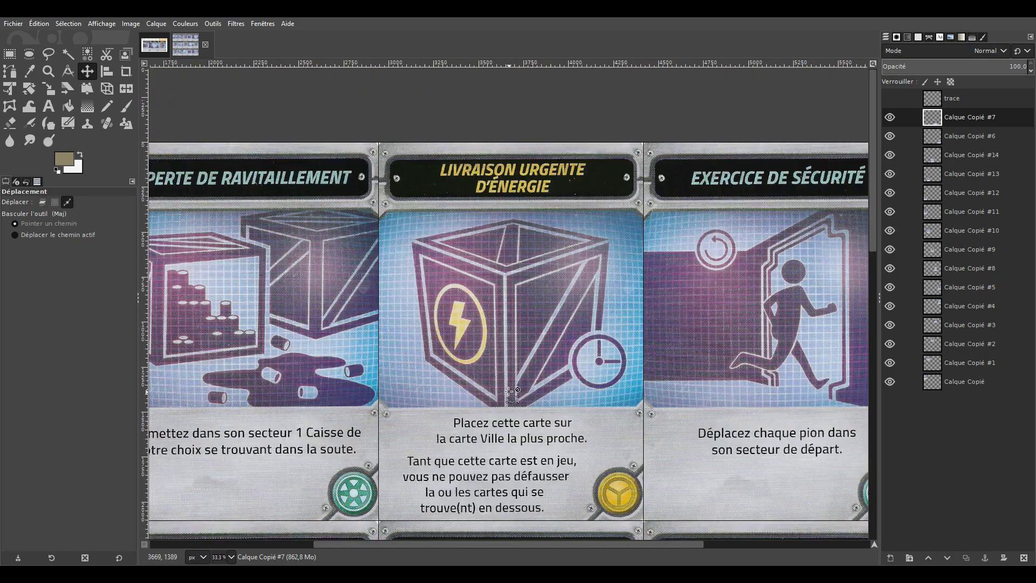
scroll(497, 257, down, 3)
scroll(497, 257, down, 2)
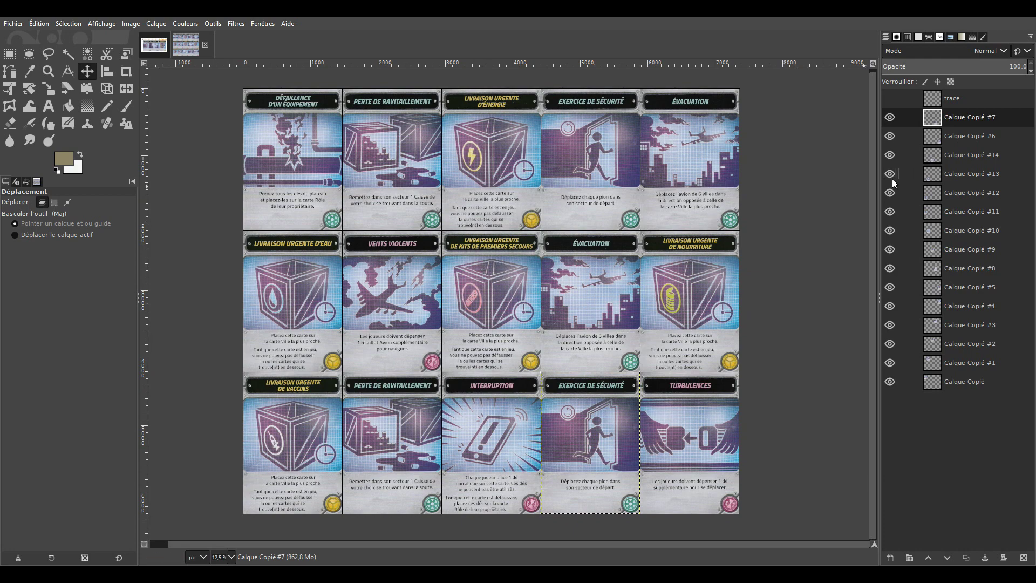
Create a merged Visible layer from the trace layer's menu with Nouveau depuis le visible
right_click(952, 116)
click(961, 118)
right_click(980, 114)
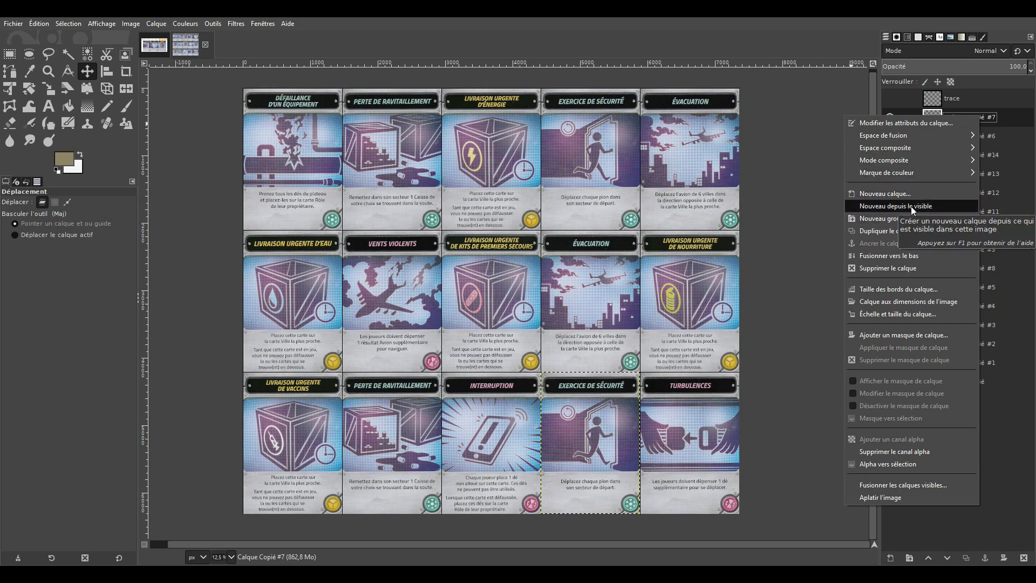
click(999, 95)
right_click(952, 100)
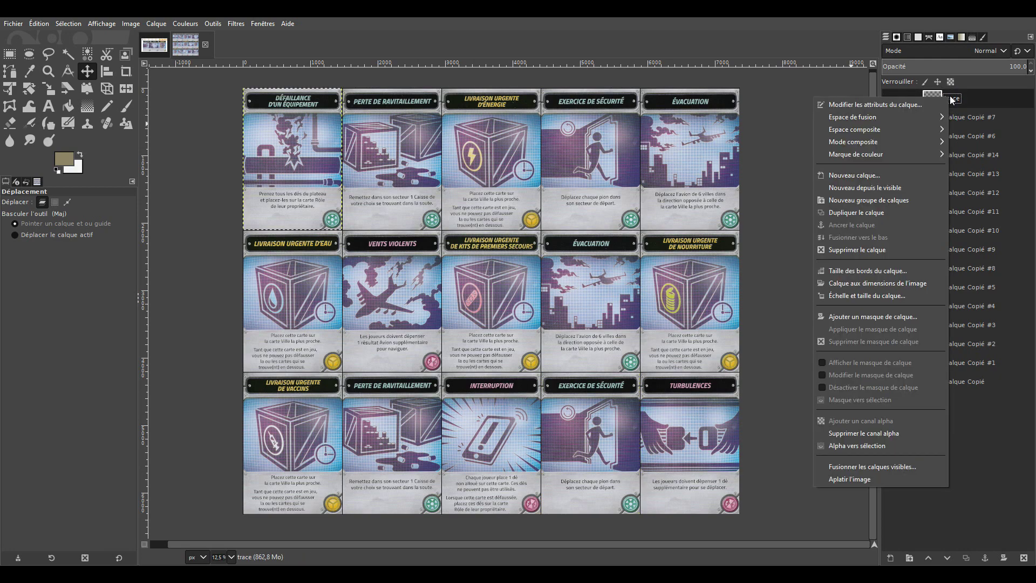
click(878, 186)
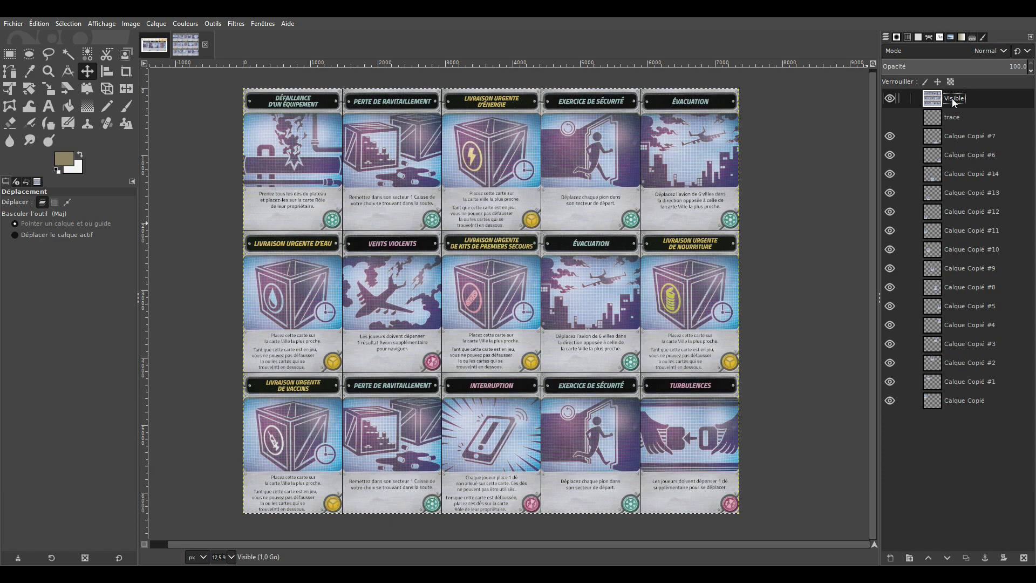
Cut the Visible layer and paste it as a new image
key(ctrl+x)
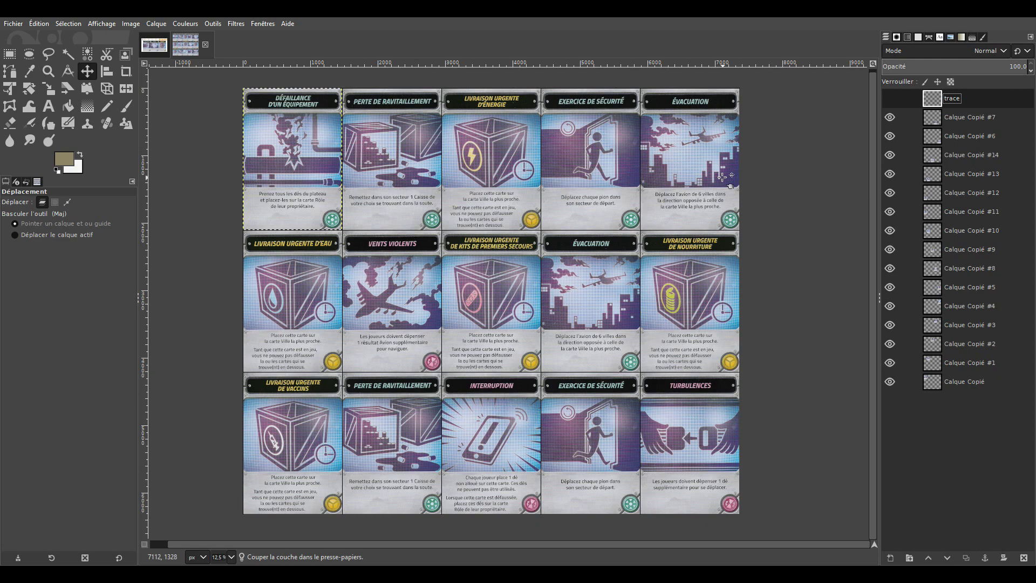
key(ctrl+shift+v)
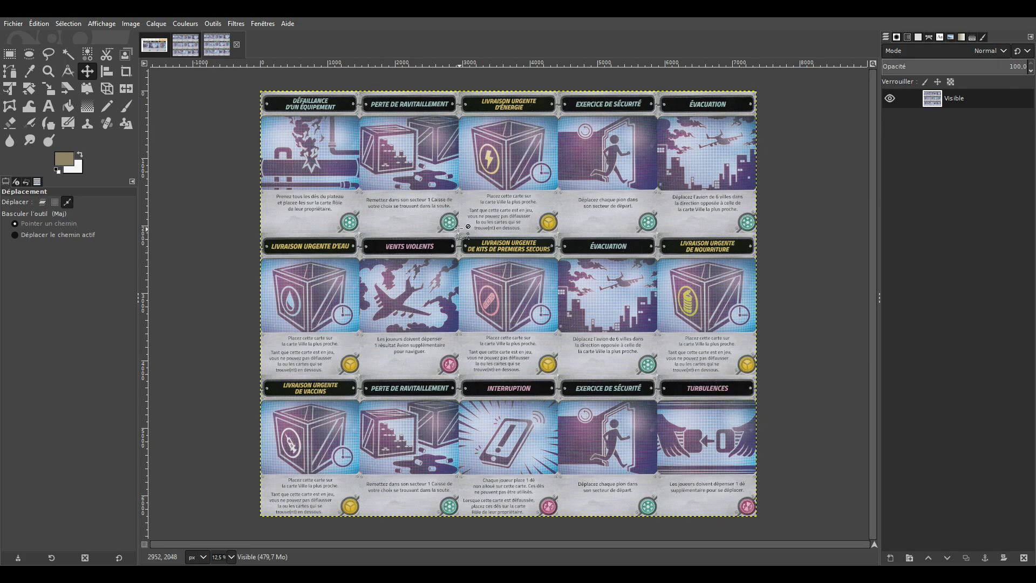
ctrl+scroll(588, 290, up, 3)
ctrl+scroll(475, 302, up, 3)
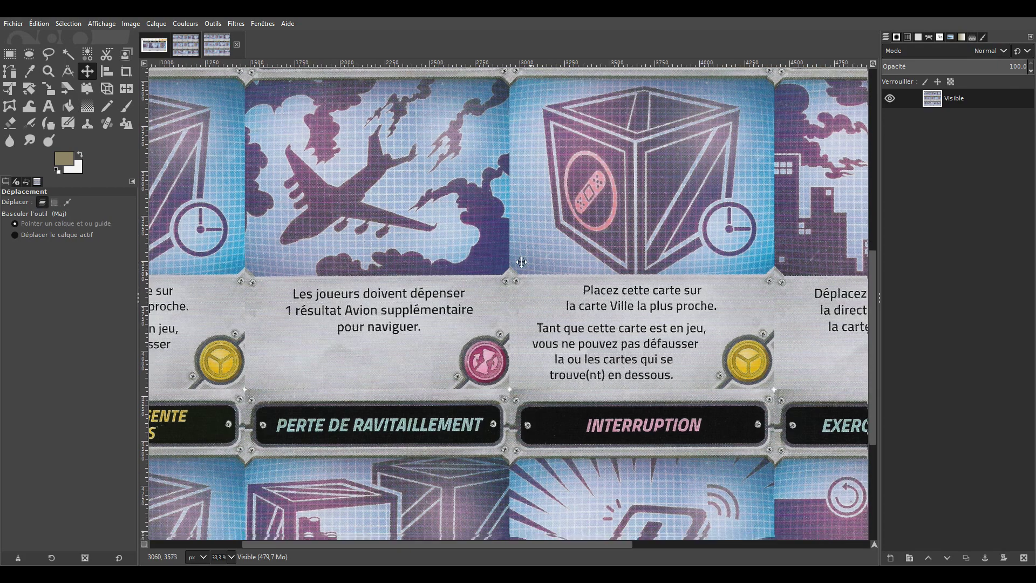
ctrl+scroll(519, 334, down, 3)
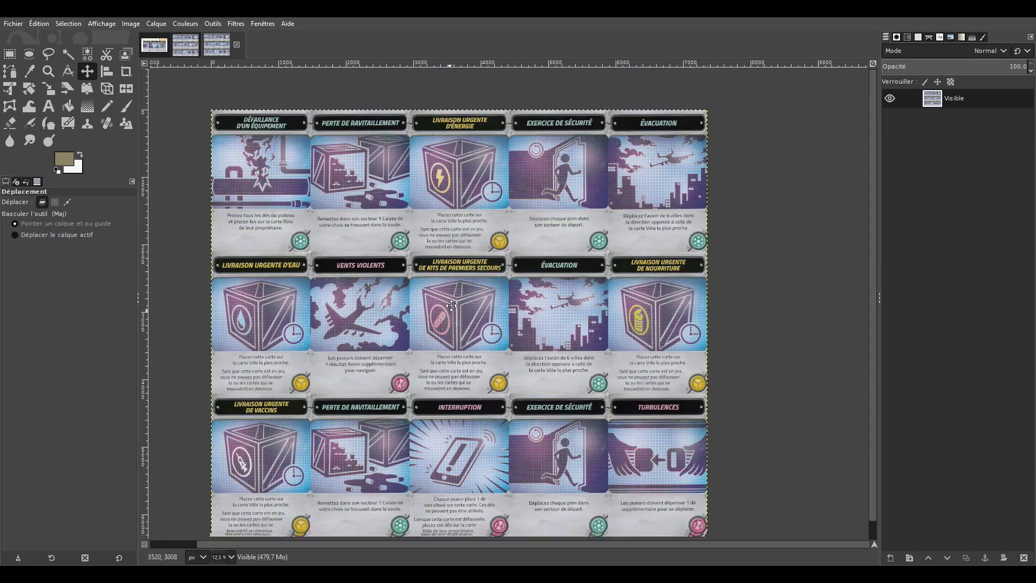
ctrl+scroll(482, 294, down, 1)
Compare the original layered image with the new single-layer image, ending on the new one
drag(482, 294, 480, 301)
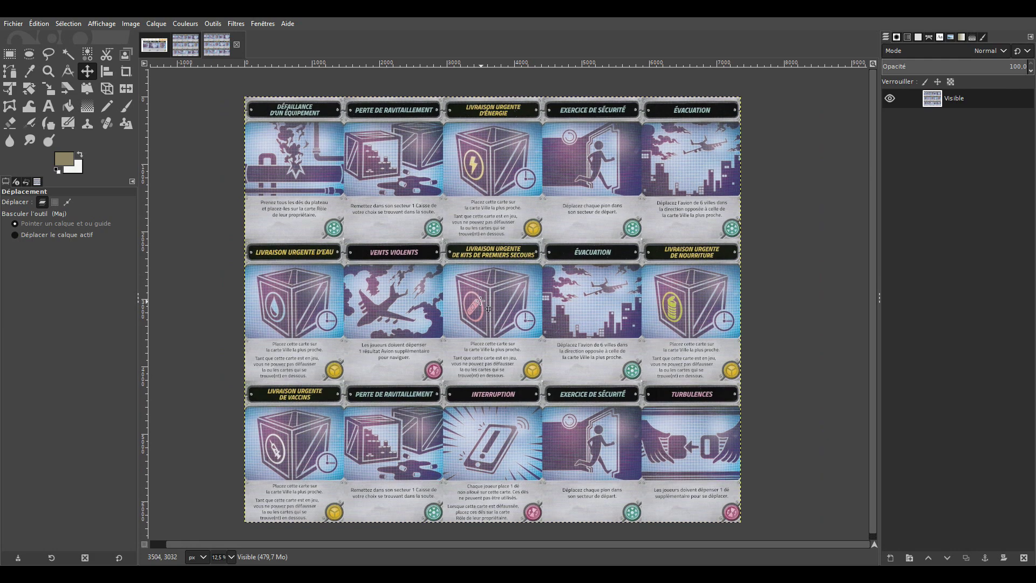
click(185, 45)
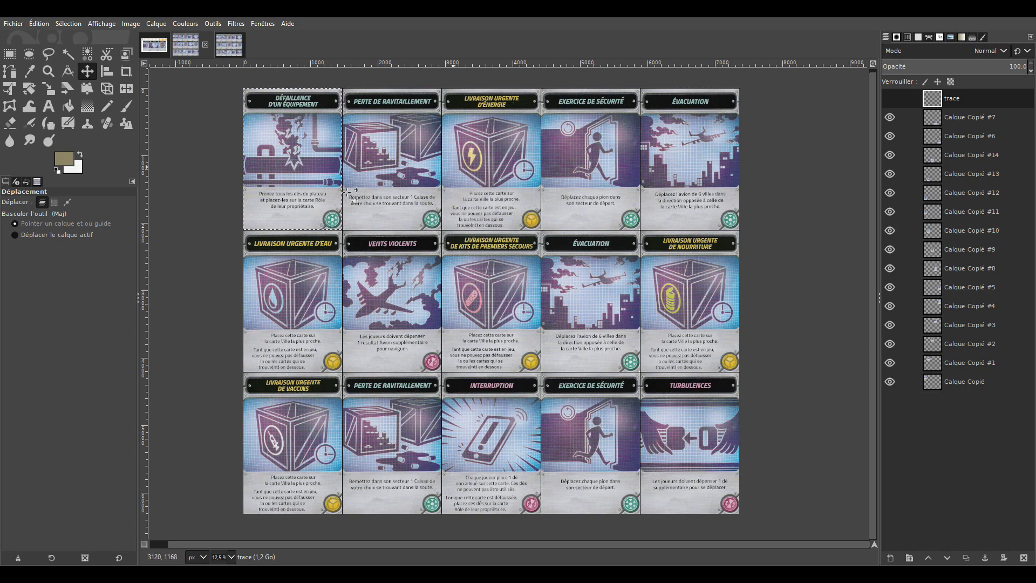
click(234, 43)
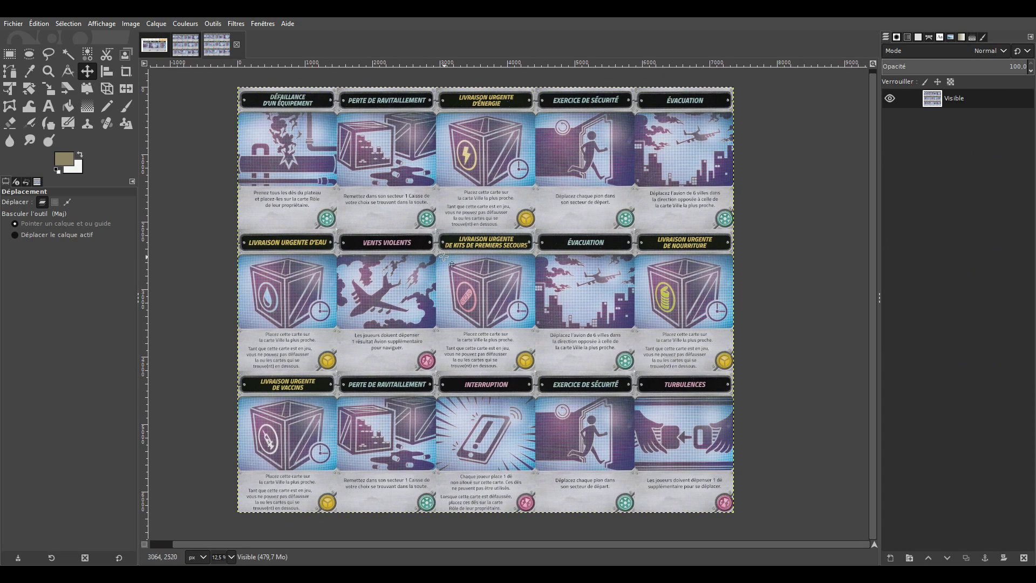
Apply Luminosité-Contraste to the card sheet with brightness -15 and contrast 15
click(182, 22)
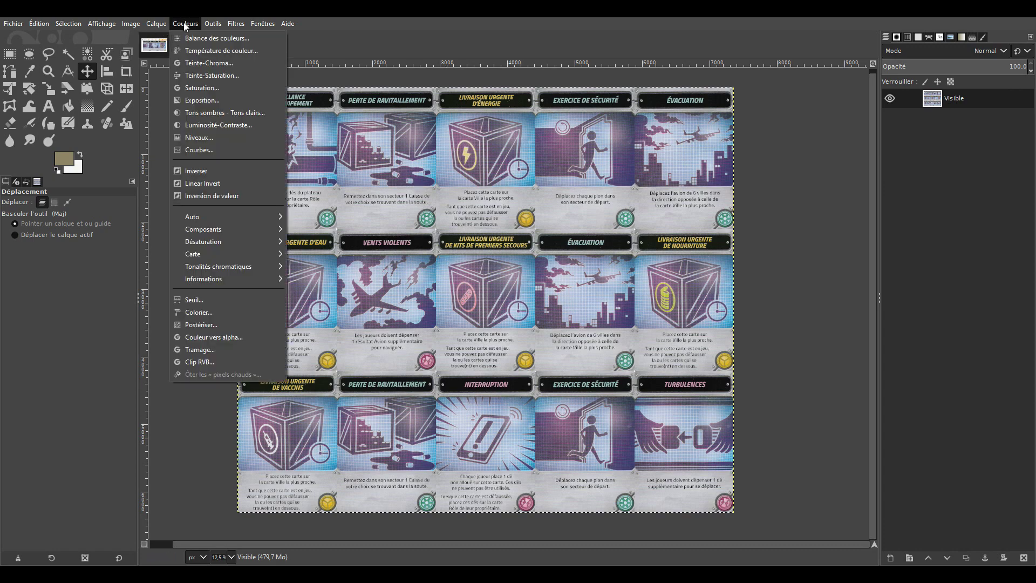
click(218, 125)
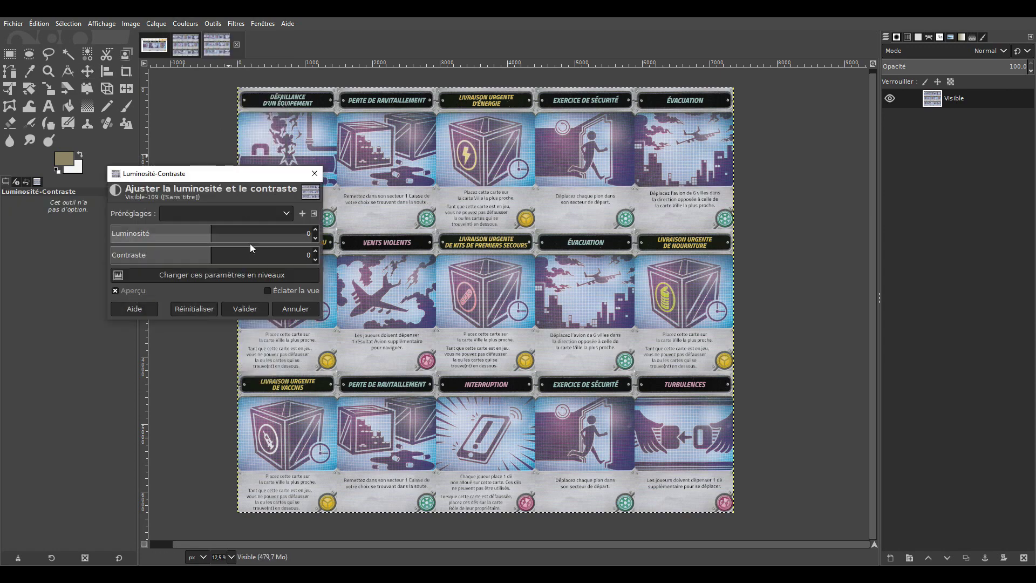
click(217, 258)
drag(216, 258, 201, 232)
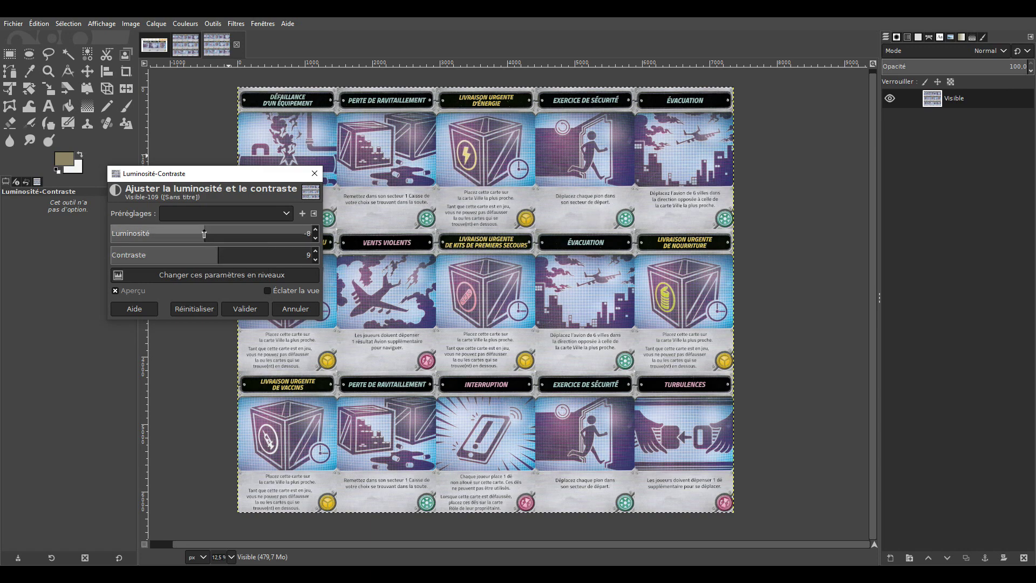
click(317, 229)
click(317, 228)
click(317, 238)
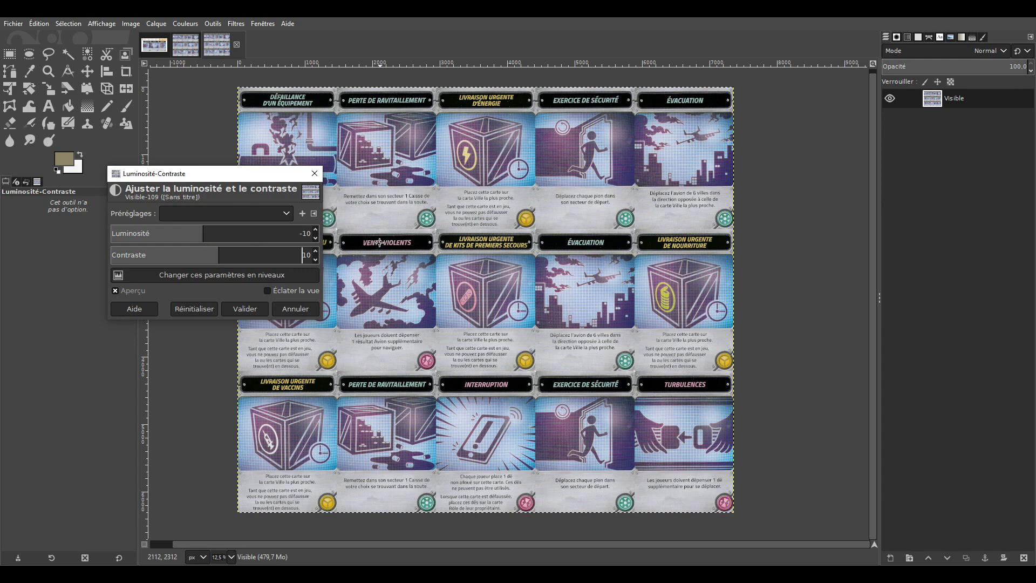
scroll(485, 271, up, 1)
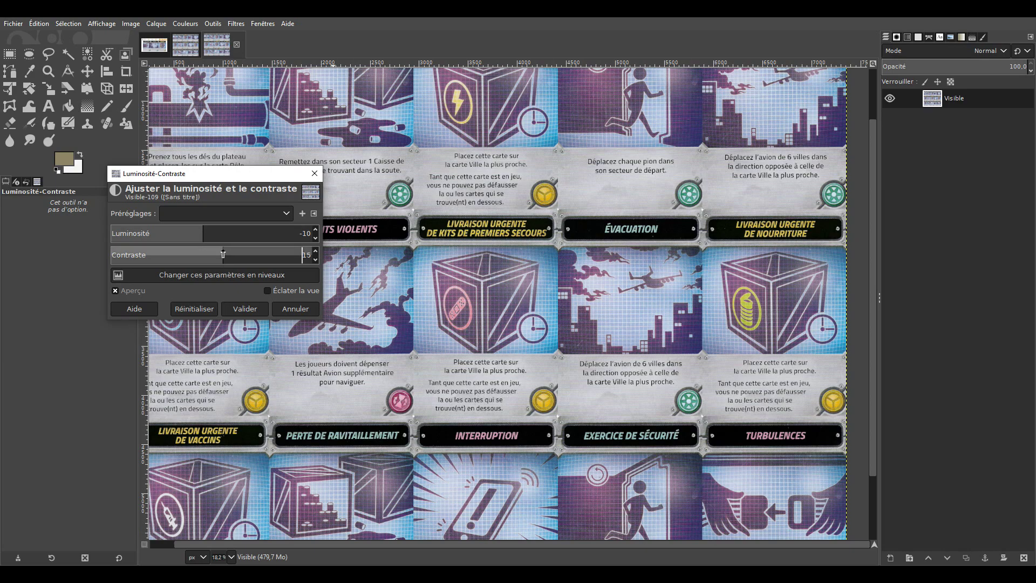
drag(226, 250, 230, 249)
click(316, 238)
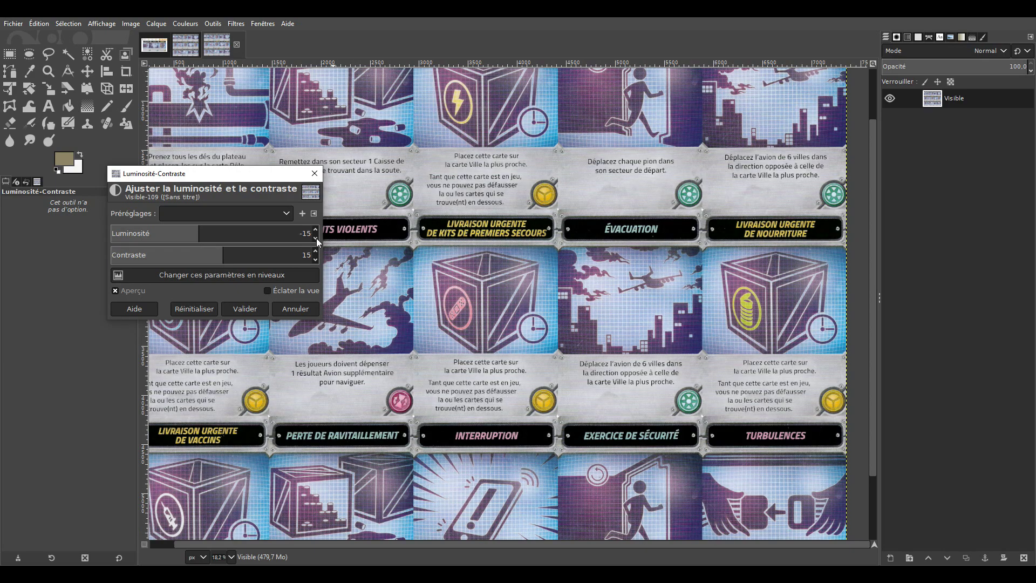
drag(546, 506, 530, 383)
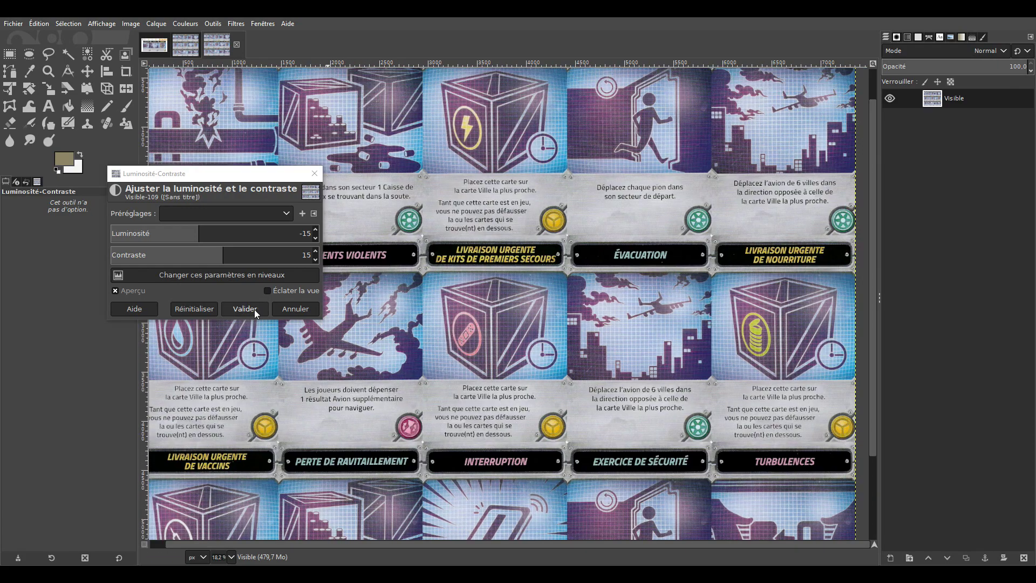
click(245, 309)
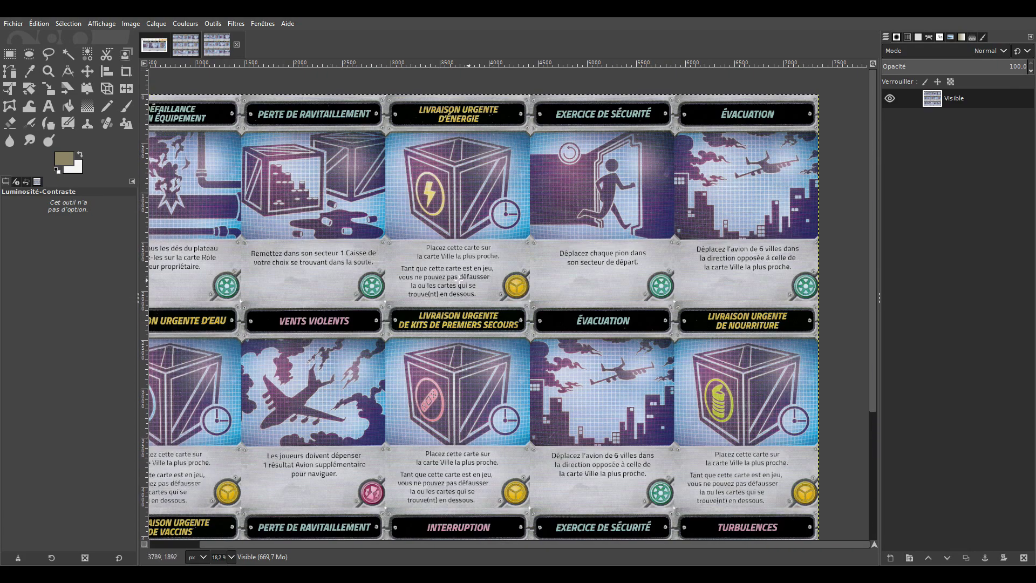
Bring up the Noise Reduction filter from Filters > Enhance for the card grid
scroll(460, 281, up, 2)
scroll(459, 282, up, 1)
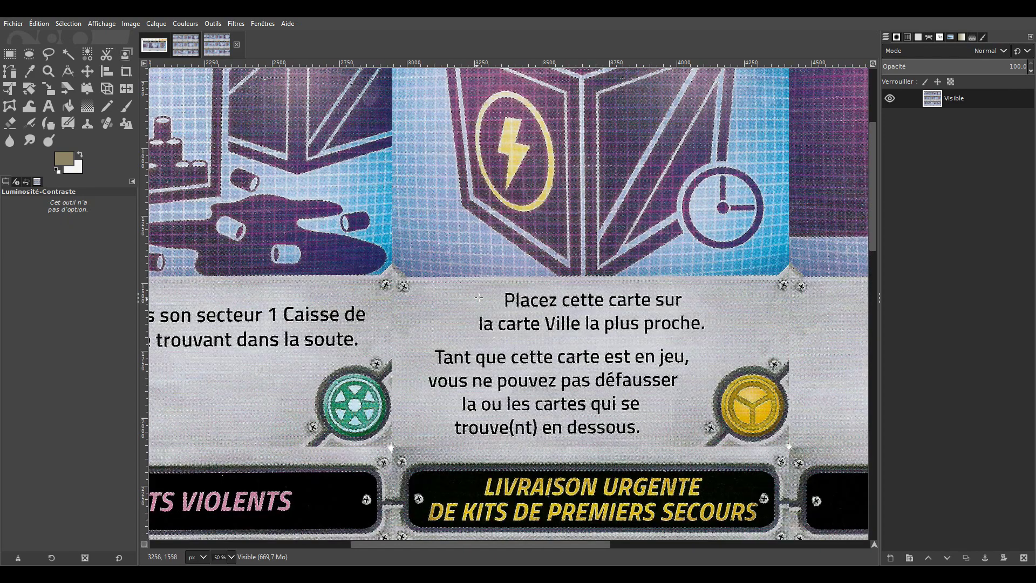
scroll(513, 278, up, 3)
scroll(513, 248, right, 4)
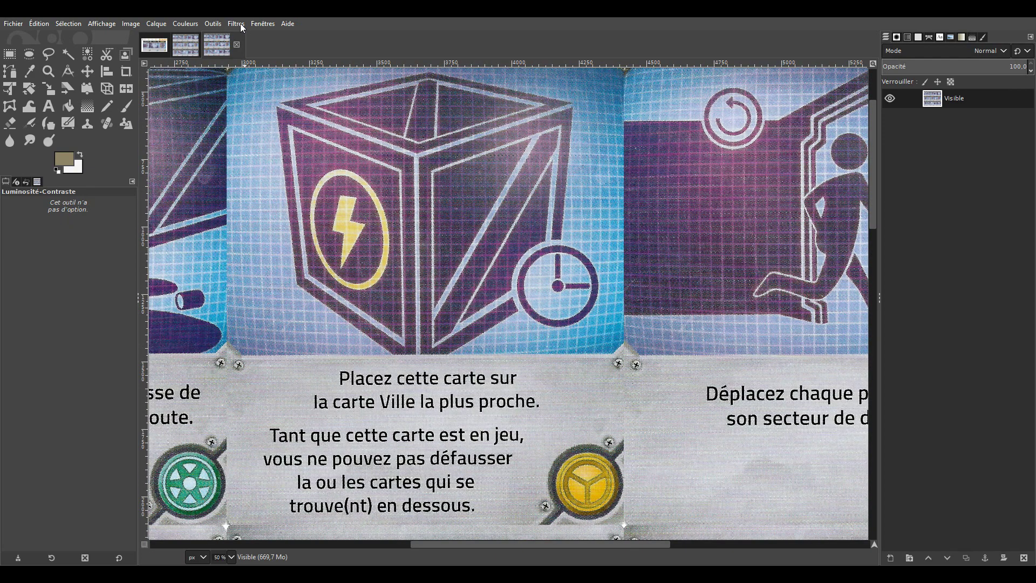
click(241, 24)
mouse_move(268, 109)
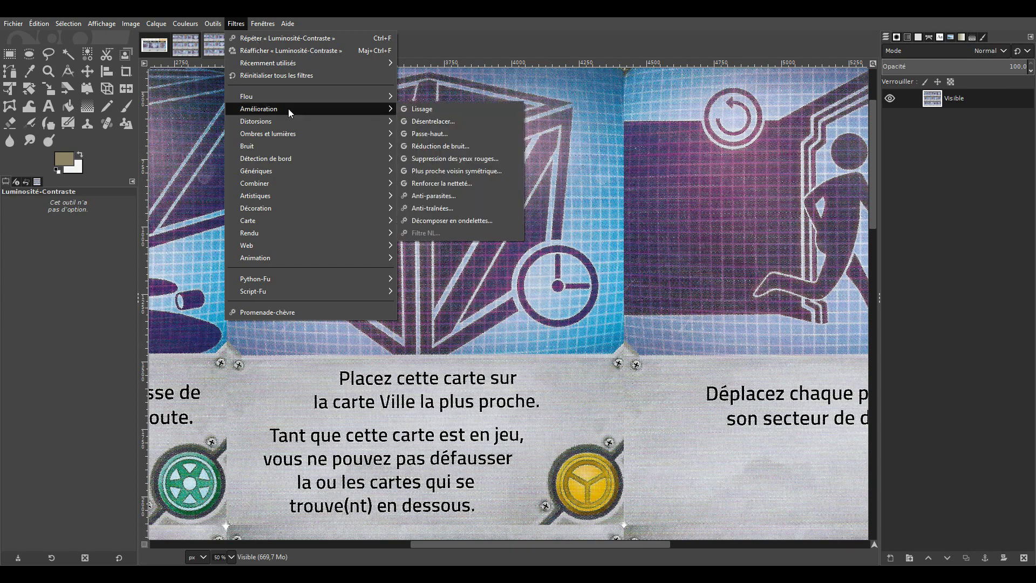
click(452, 147)
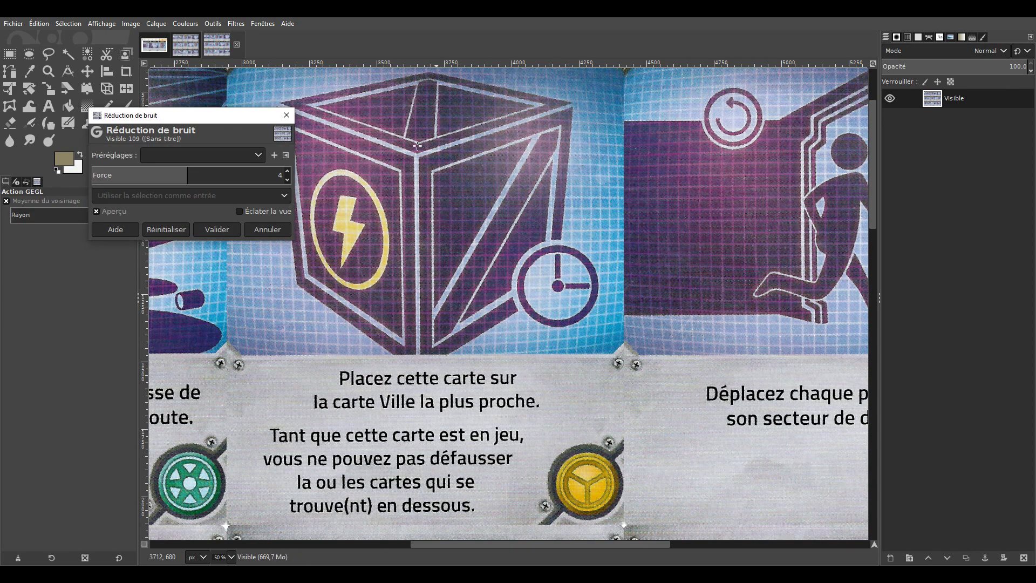
Check the card text in the preview, set Strength to 2 and apply
scroll(452, 323, up, 1)
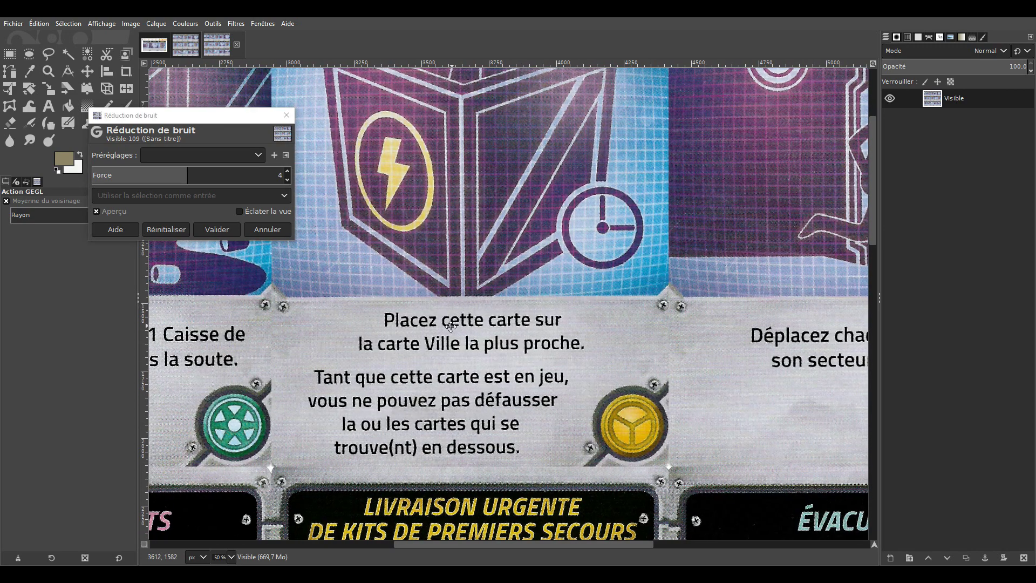
scroll(452, 322, up, 2)
scroll(452, 323, up, 1)
scroll(453, 322, up, 1)
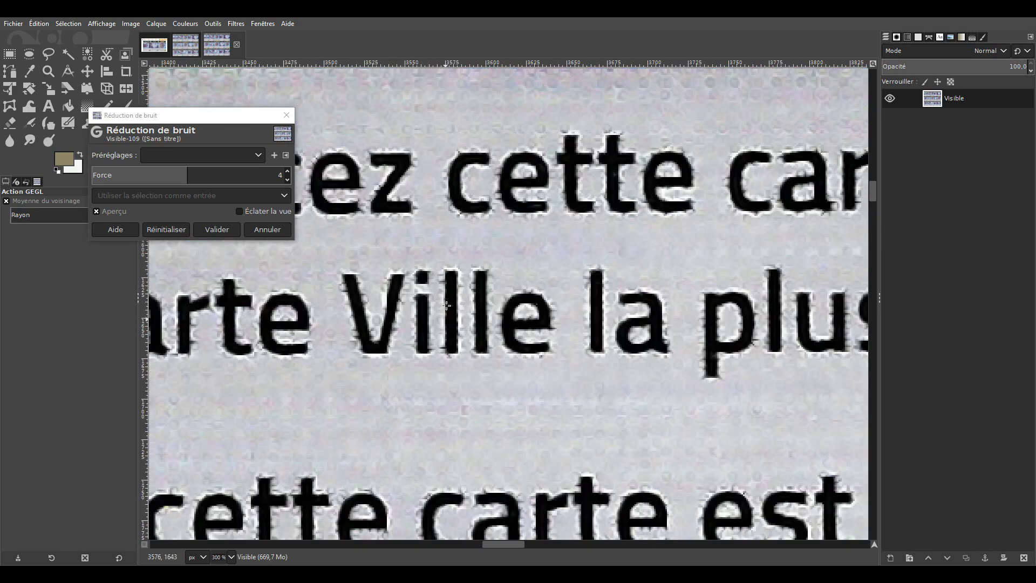
scroll(458, 317, up, 1)
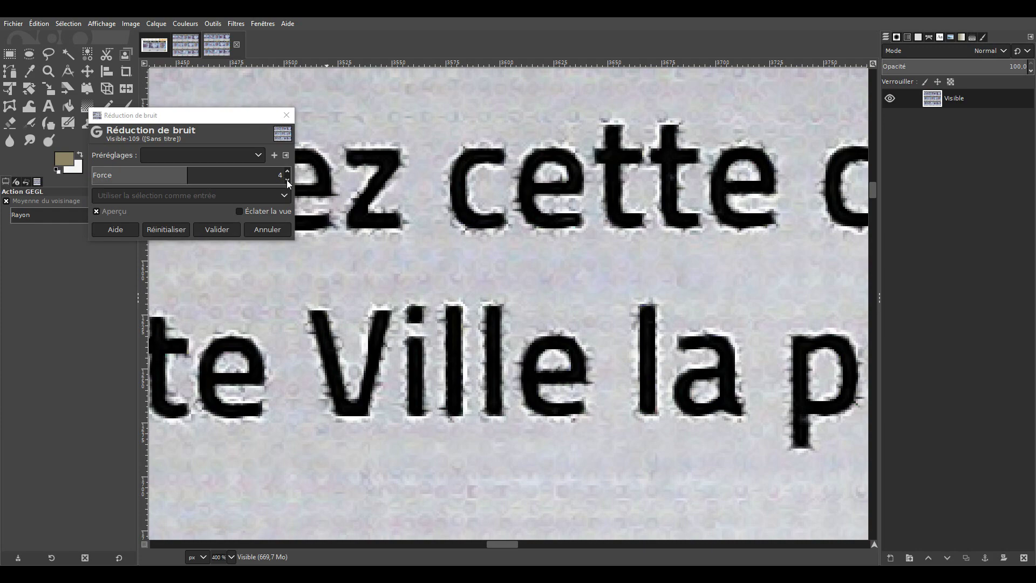
drag(396, 340, 568, 373)
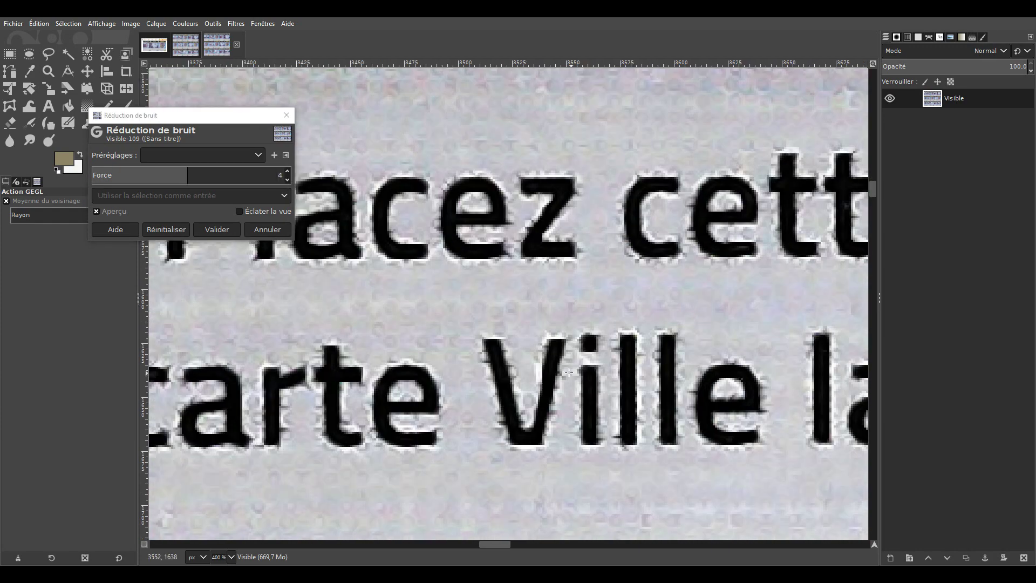
scroll(569, 373, down, 1)
scroll(504, 291, down, 1)
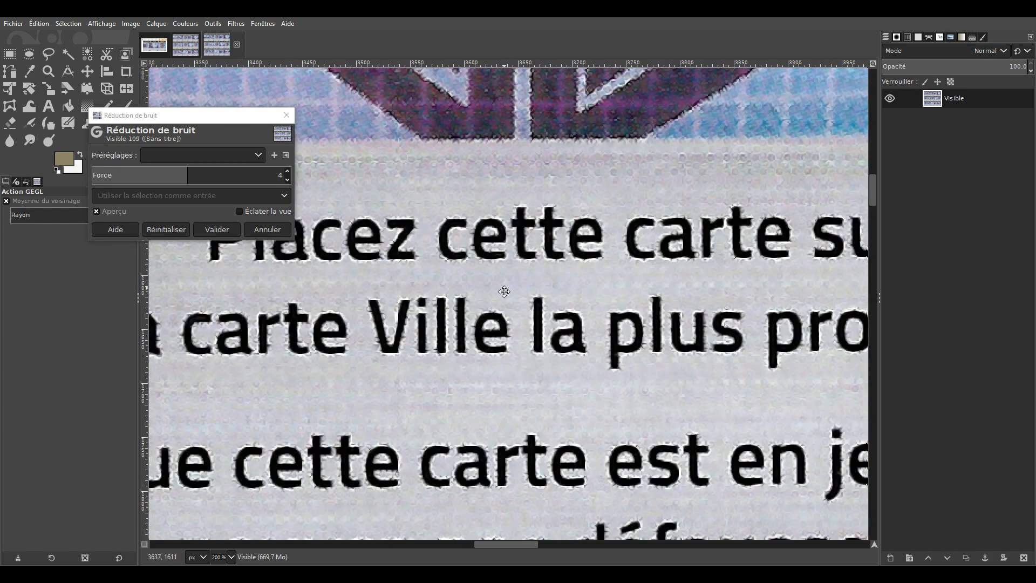
scroll(504, 292, down, 2)
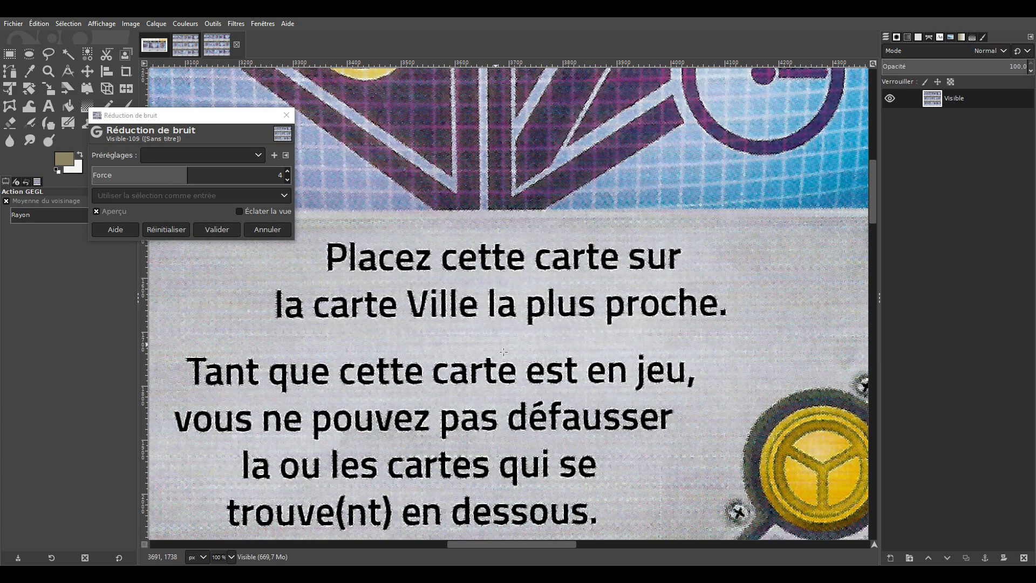
click(287, 180)
click(288, 181)
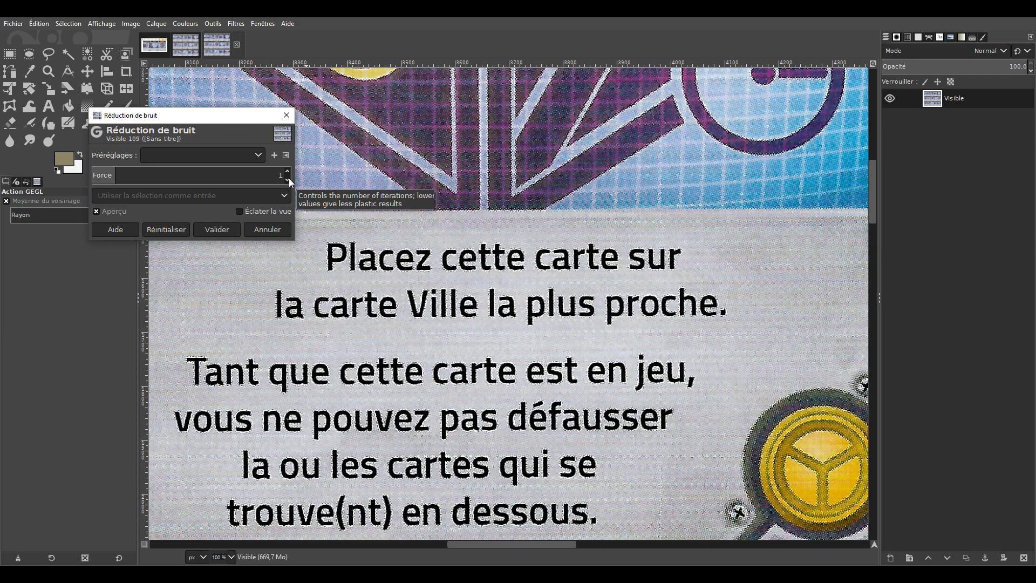
click(287, 171)
scroll(441, 299, left, 2)
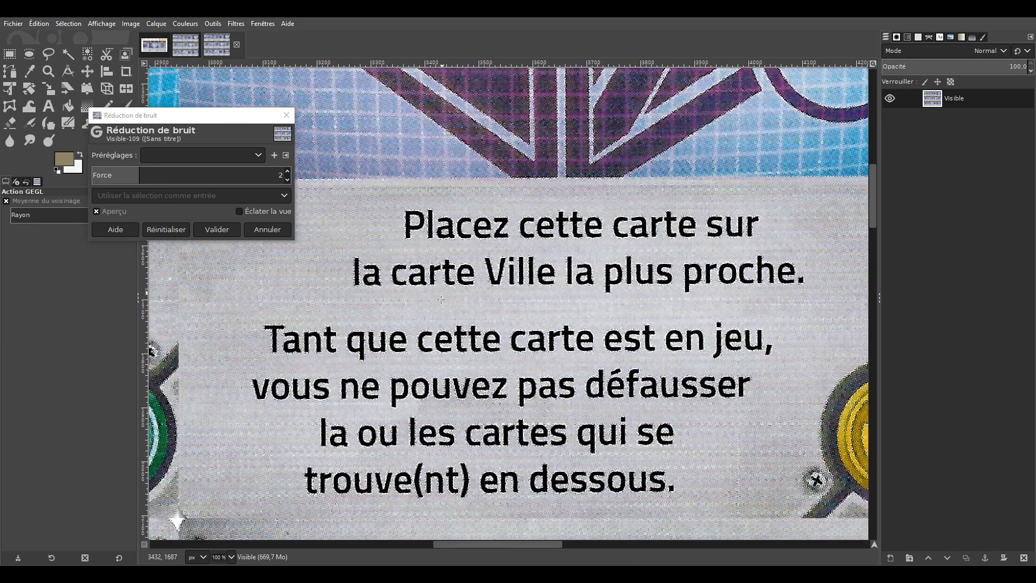
scroll(441, 299, down, 2)
scroll(441, 299, down, 1)
click(224, 228)
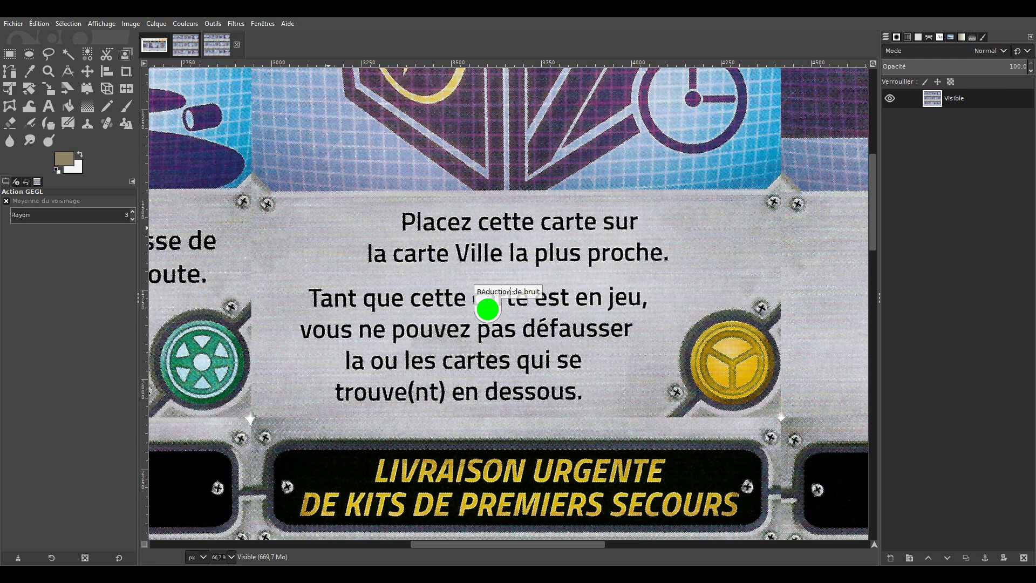
scroll(502, 271, down, 2)
Bring up the Image > Scale Image dialog for the card sheet
scroll(503, 271, down, 2)
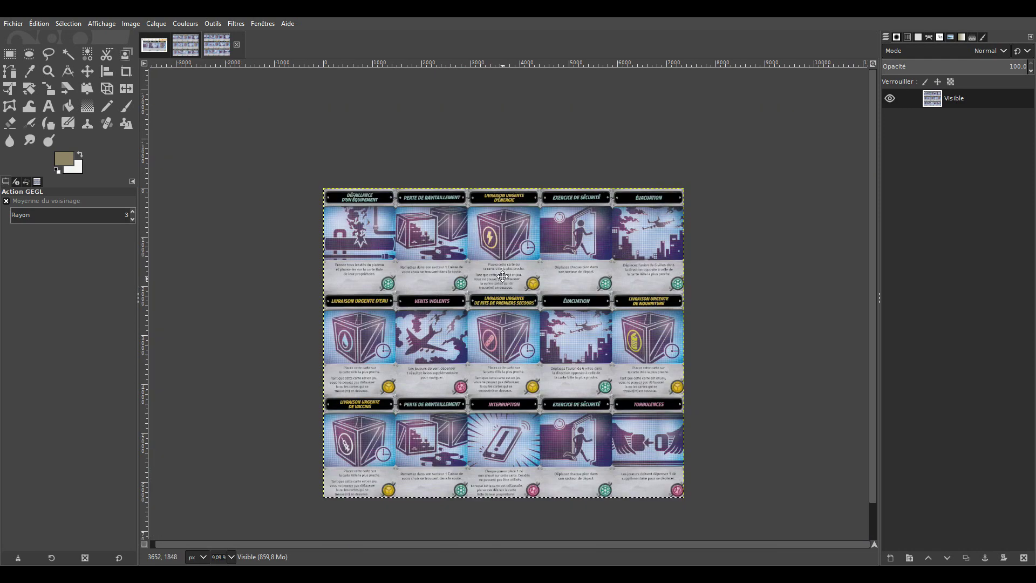
click(172, 27)
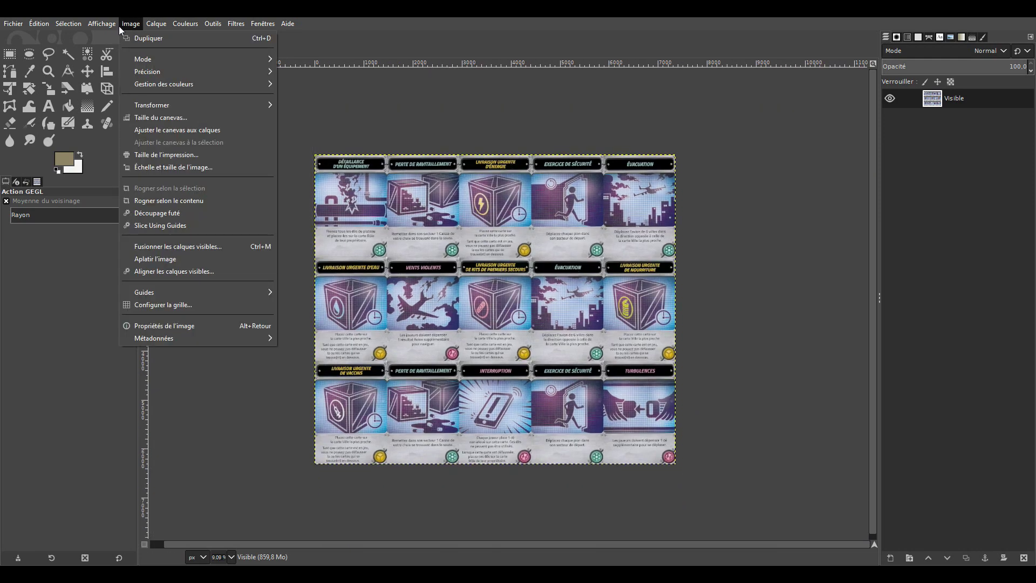
click(172, 168)
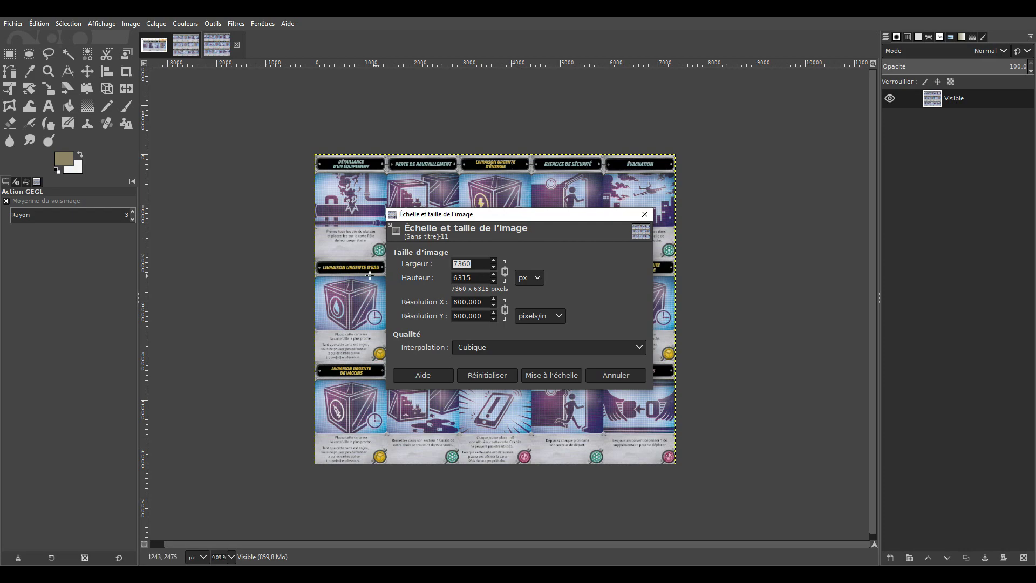
scroll(263, 294, up, 2)
scroll(263, 294, up, 1)
scroll(263, 294, up, 1)
scroll(263, 295, up, 1)
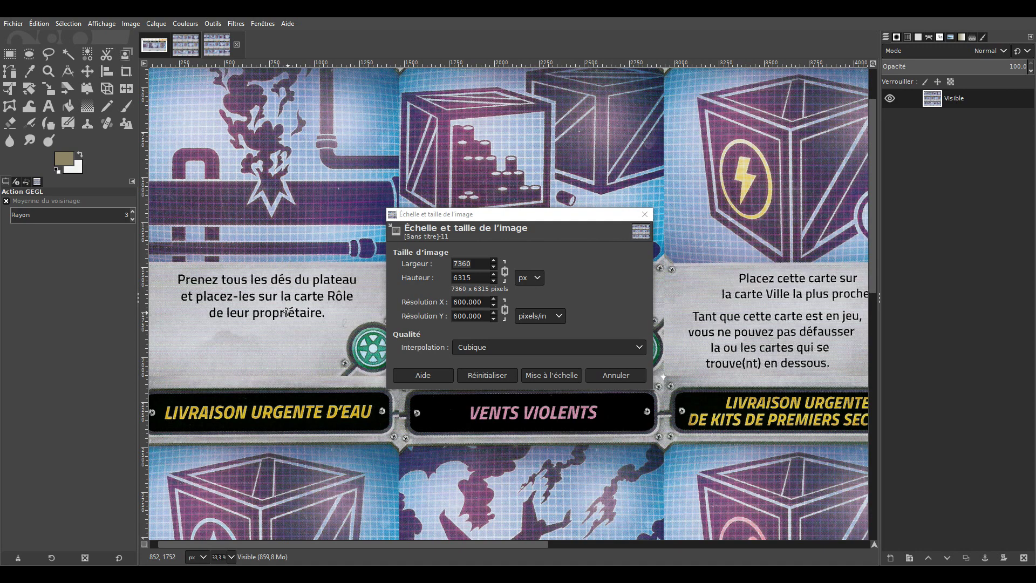
scroll(288, 312, up, 2)
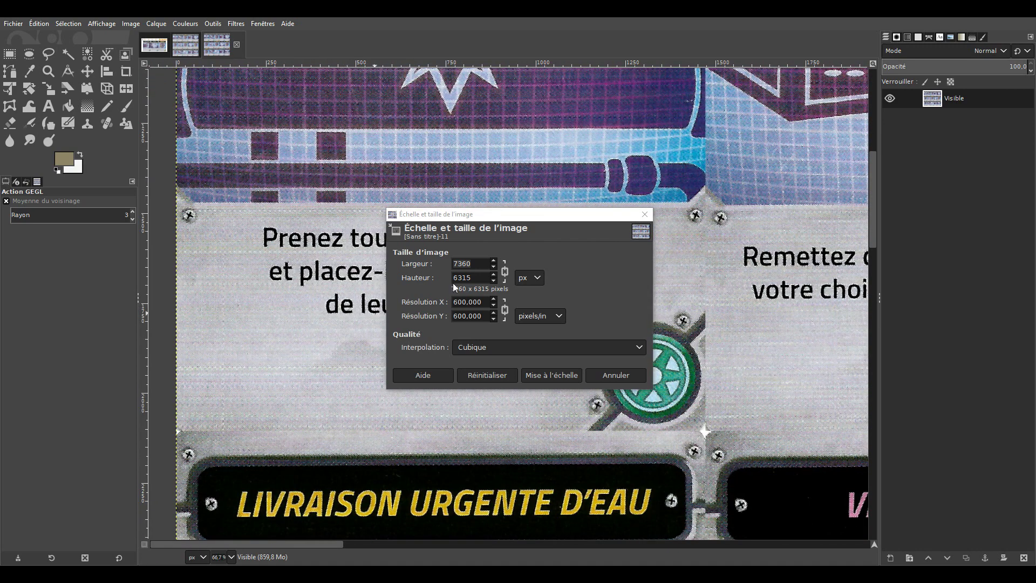
Set width to 5000 px with the chain locked (height 4290) and scale
click(522, 261)
scroll(282, 340, down, 1)
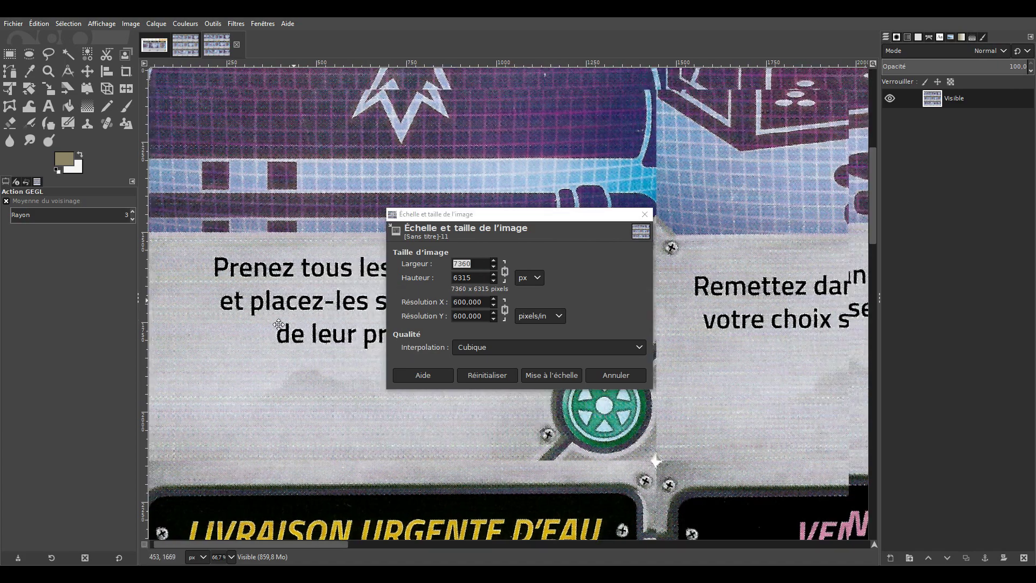
scroll(281, 339, down, 1)
scroll(281, 340, down, 2)
scroll(281, 339, down, 1)
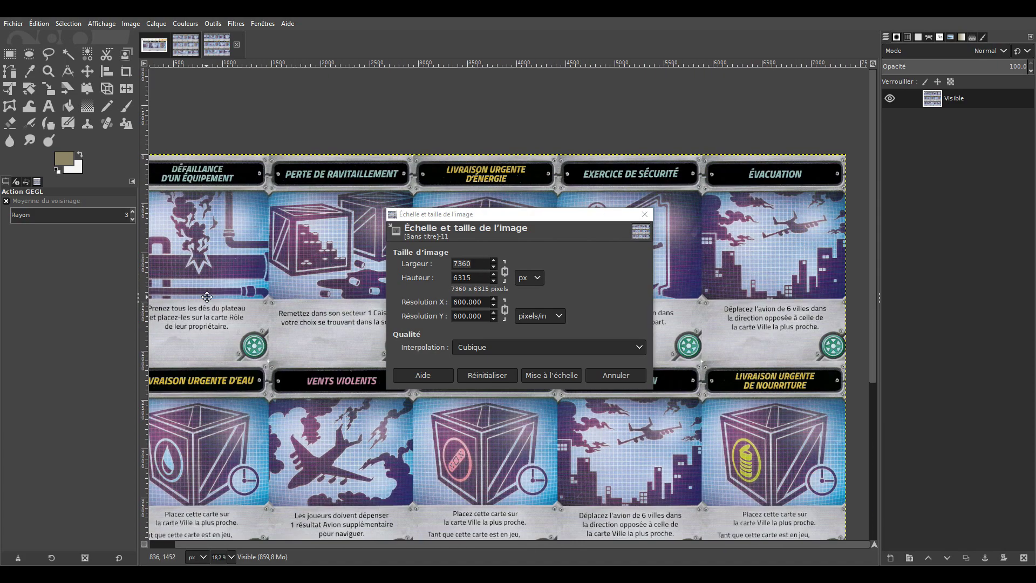
scroll(282, 340, down, 1)
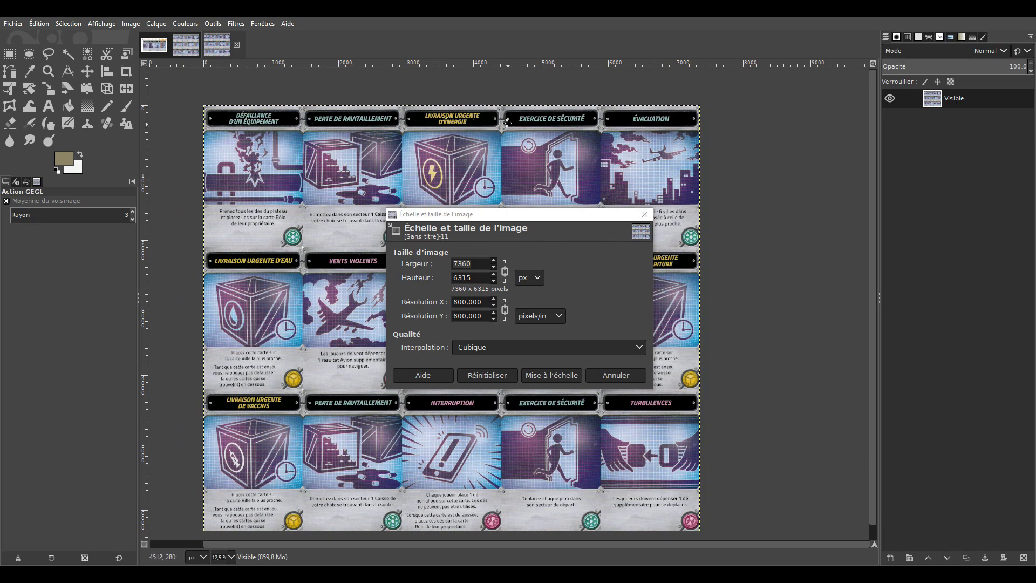
scroll(351, 178, up, 2)
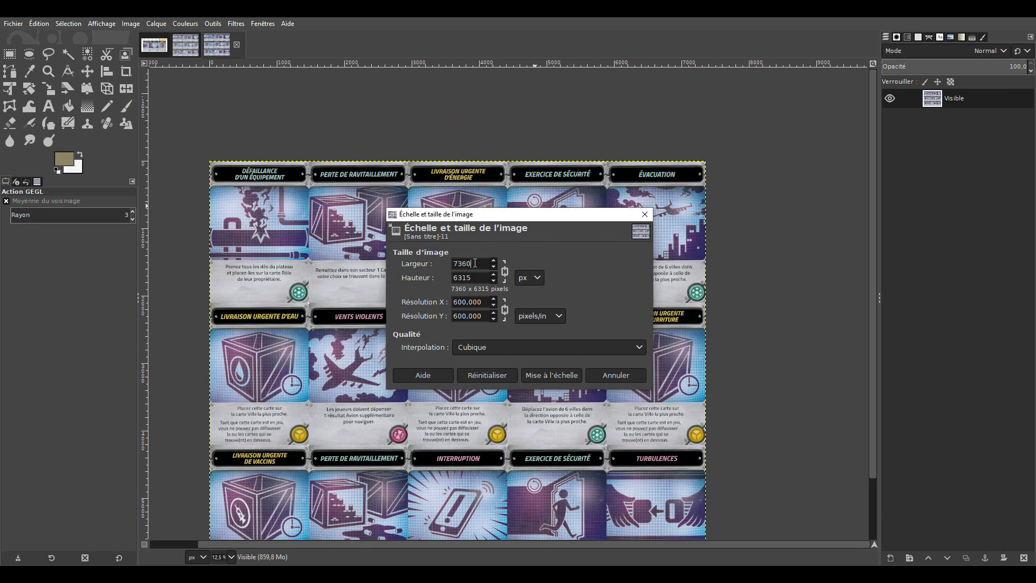
double_click(467, 264)
key(Return)
double_click(467, 264)
click(550, 375)
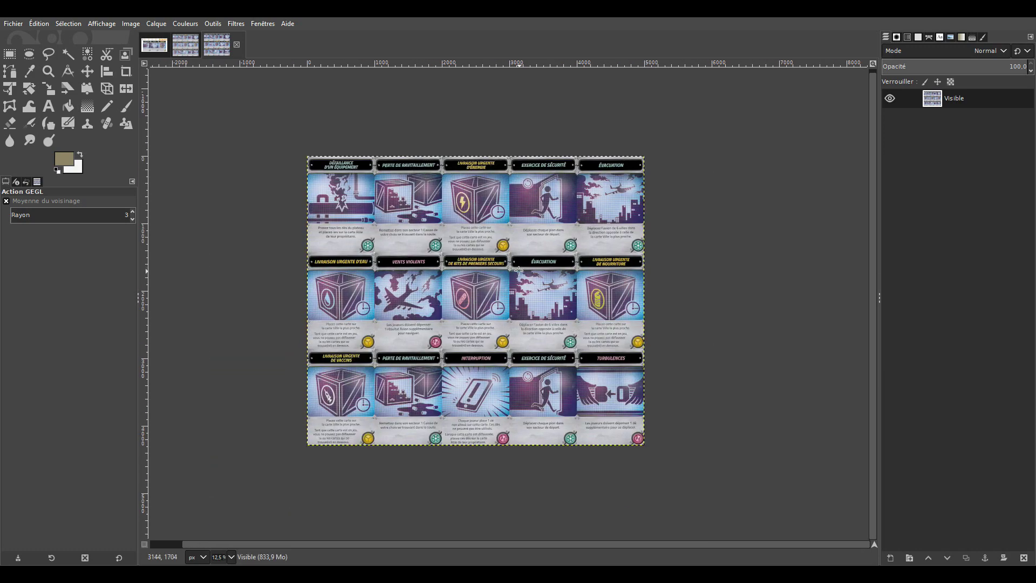
Export the card sheet as a JPG using Ctrl+Shift+E
key(ctrl+shift+e)
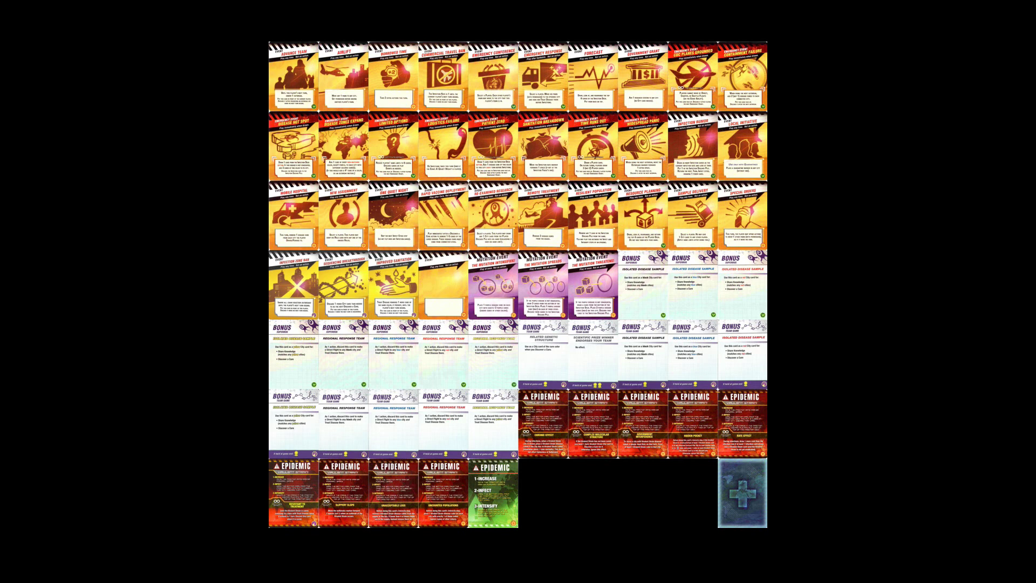
Leave the full-screen card image to return to the 001–012.jpg thumbnails
key(Escape)
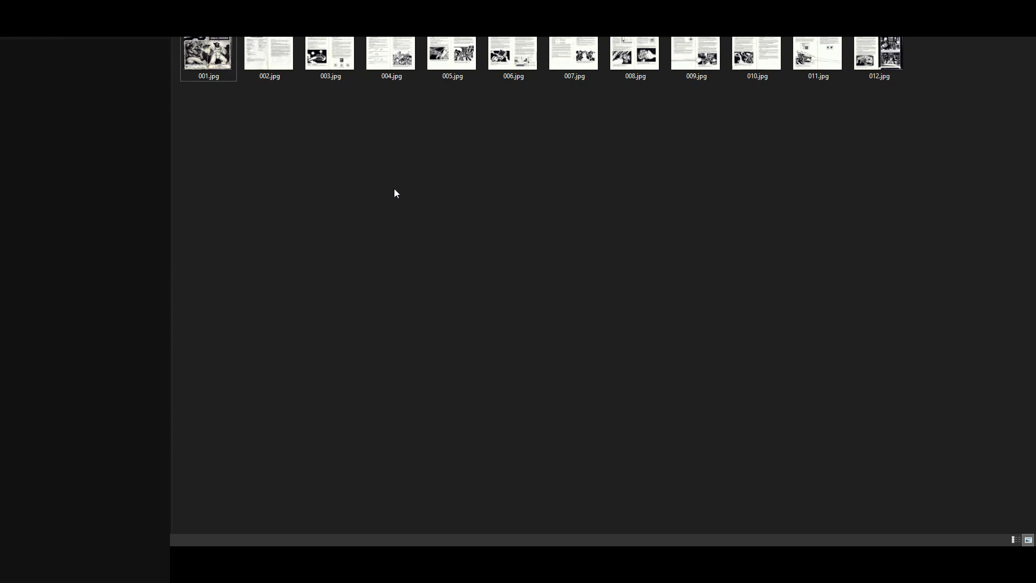
double_click(263, 67)
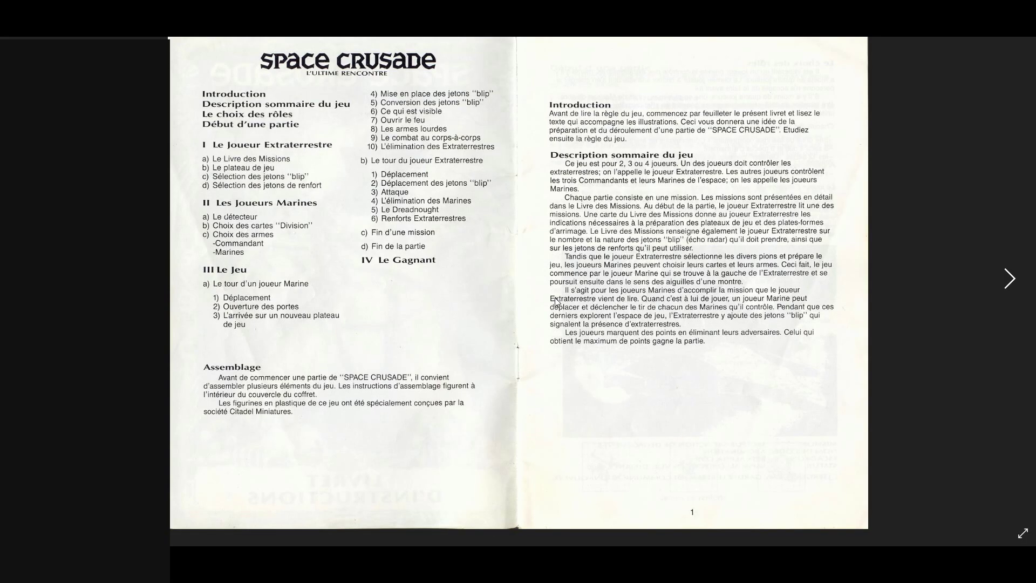
key(Right)
key(Right)
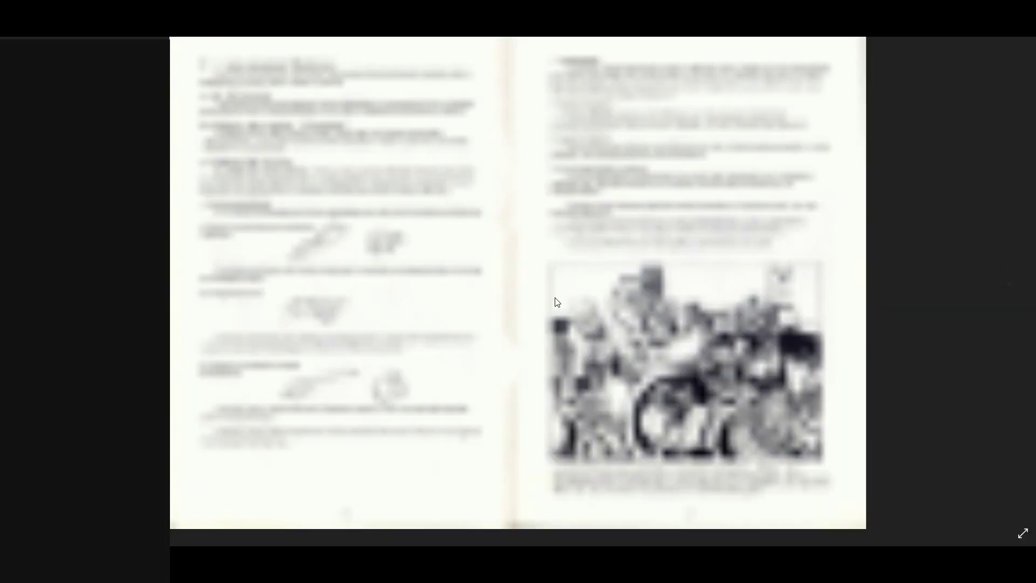
key(Escape)
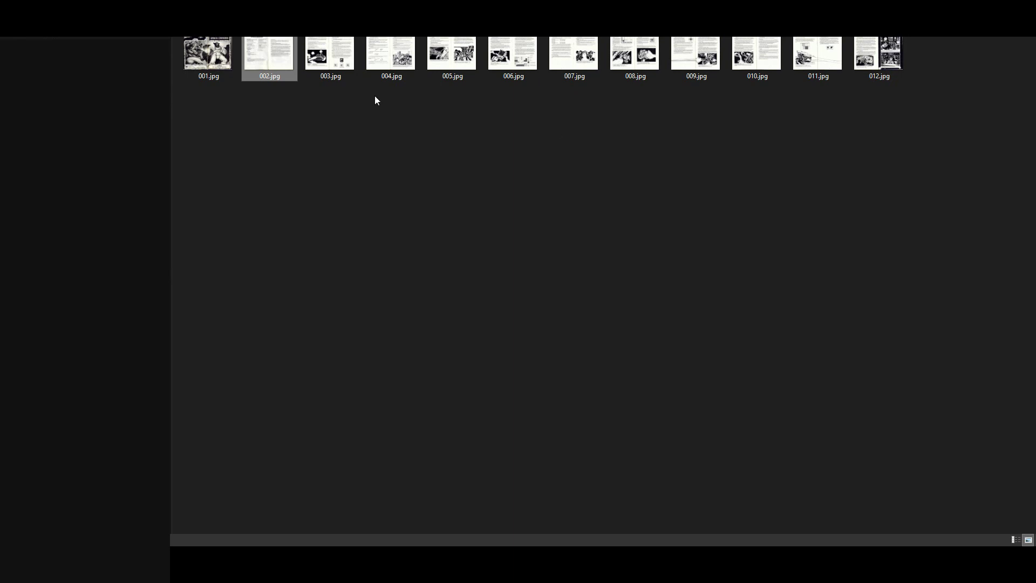
key(Right)
key(Return)
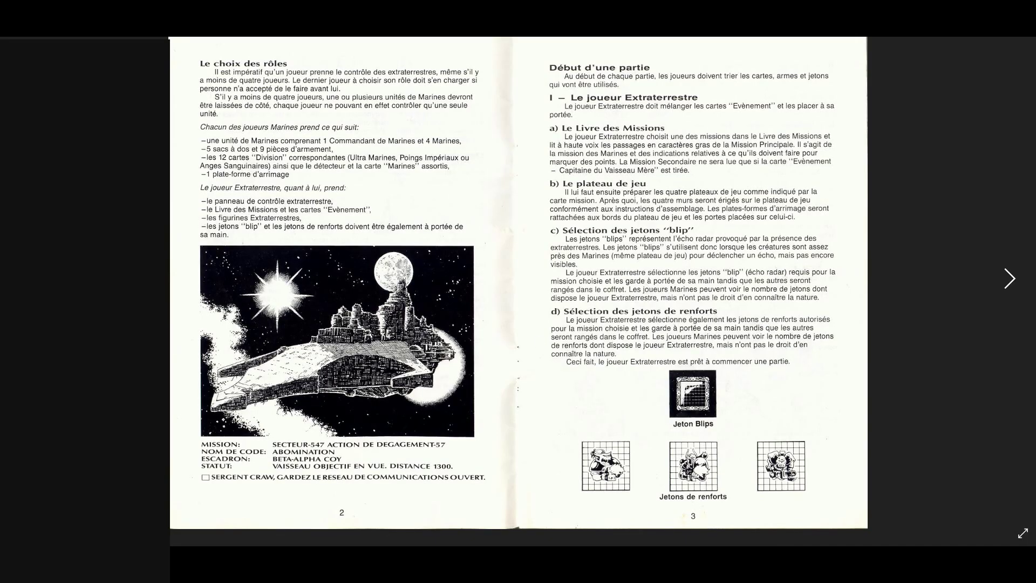
key(Escape)
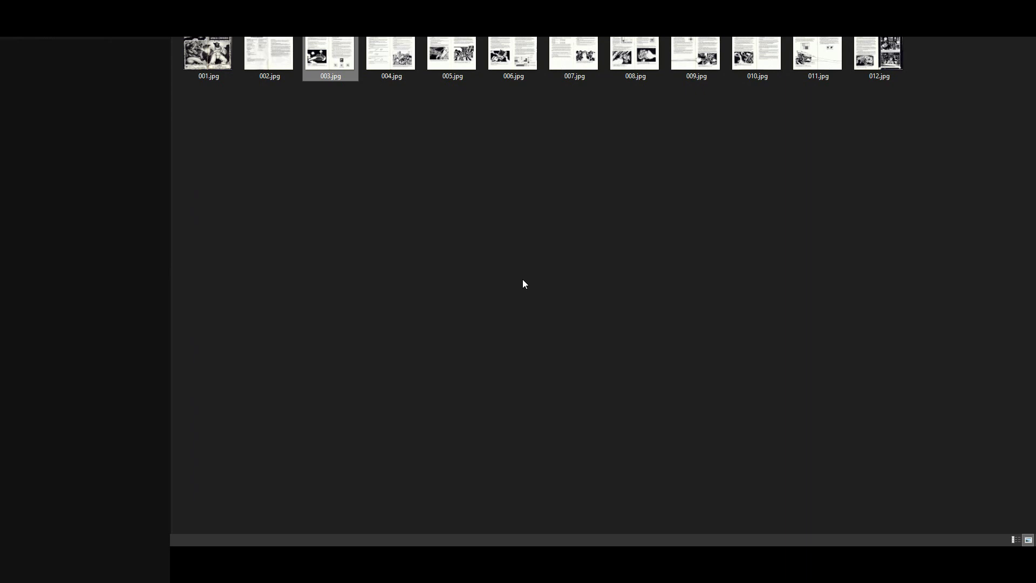
click(523, 284)
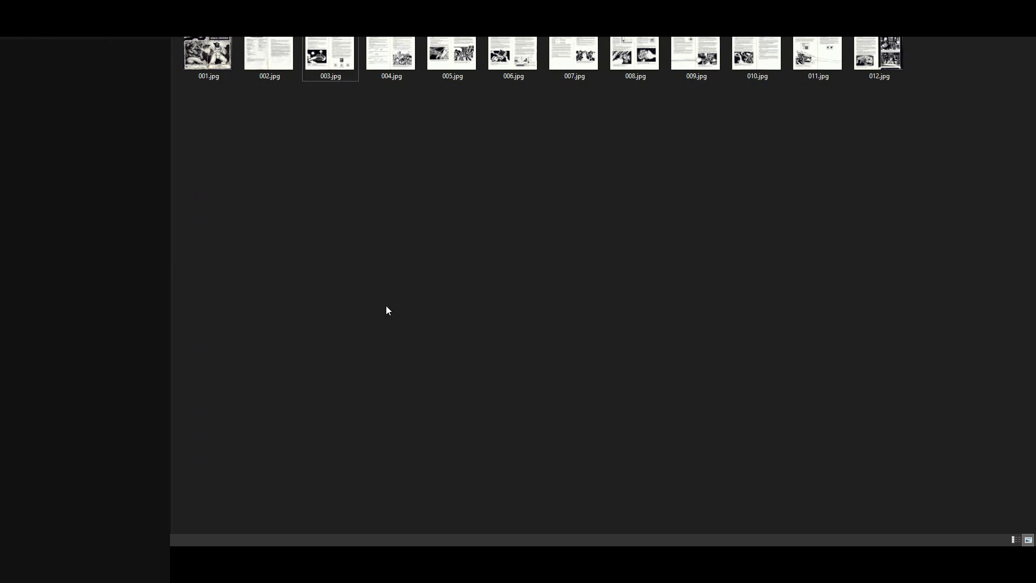
mouse_move(936, 112)
mouse_down()
mouse_move(199, 81)
mouse_move(190, 60)
mouse_up()
click(221, 142)
Upload scans 001.jpg–012.jpg to JPG to PDF and confirm pages 011 and 012 arrived
click(281, 533)
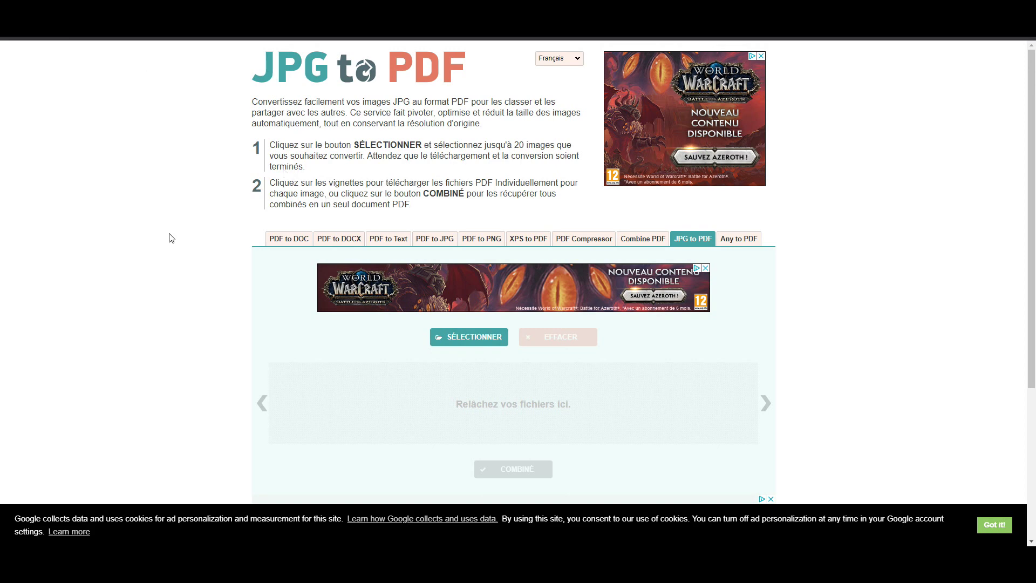
key(alt+Tab)
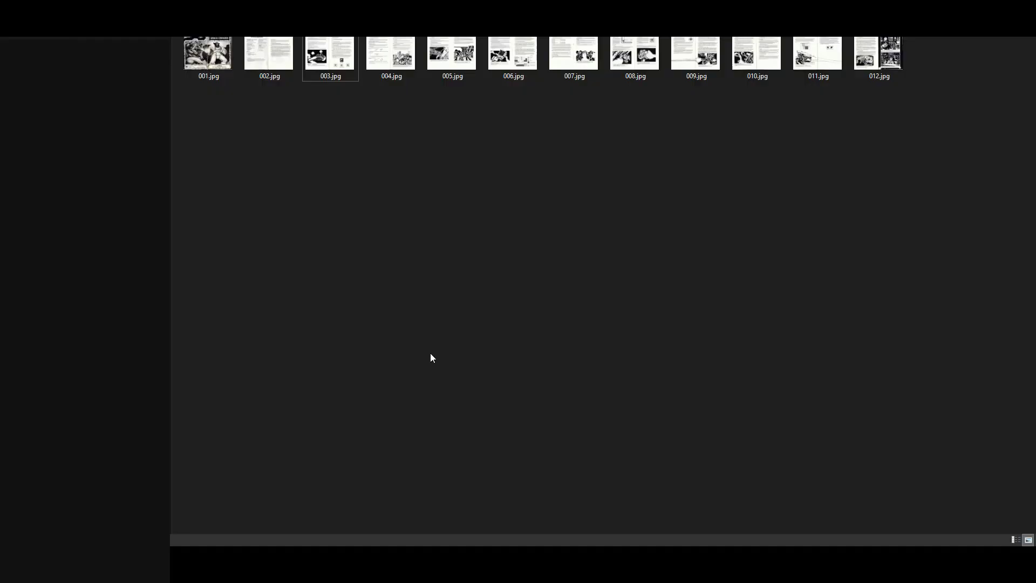
mouse_move(992, 158)
mouse_down()
mouse_move(213, 45)
mouse_move(276, 531)
mouse_move(406, 372)
mouse_up()
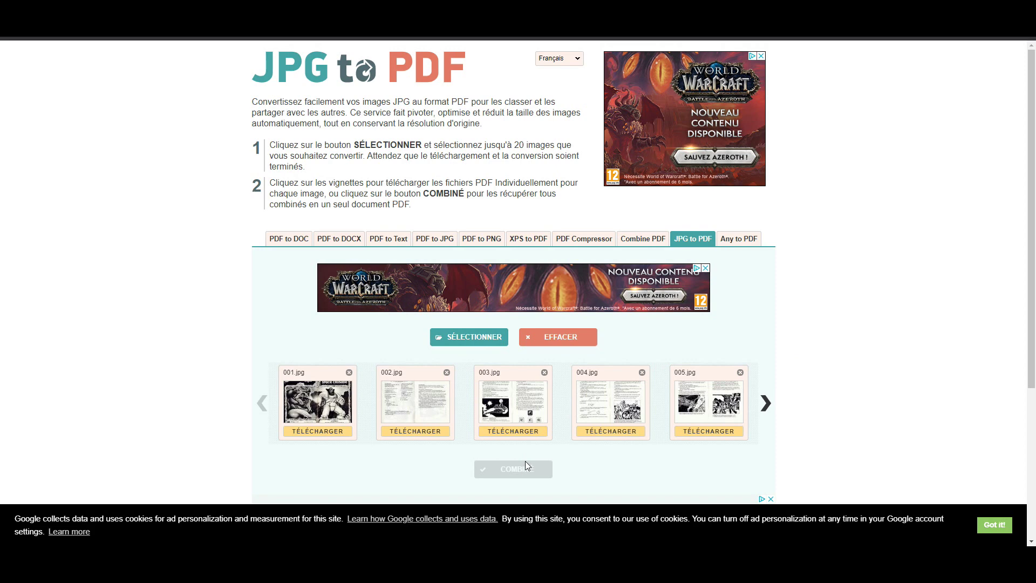
click(766, 403)
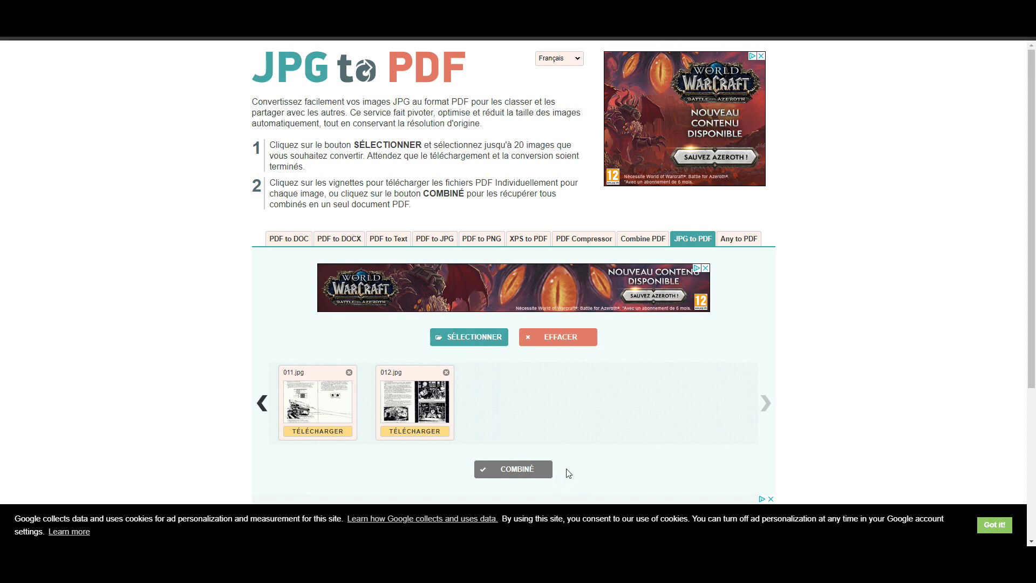
scroll(567, 471, down, 2)
scroll(571, 472, up, 2)
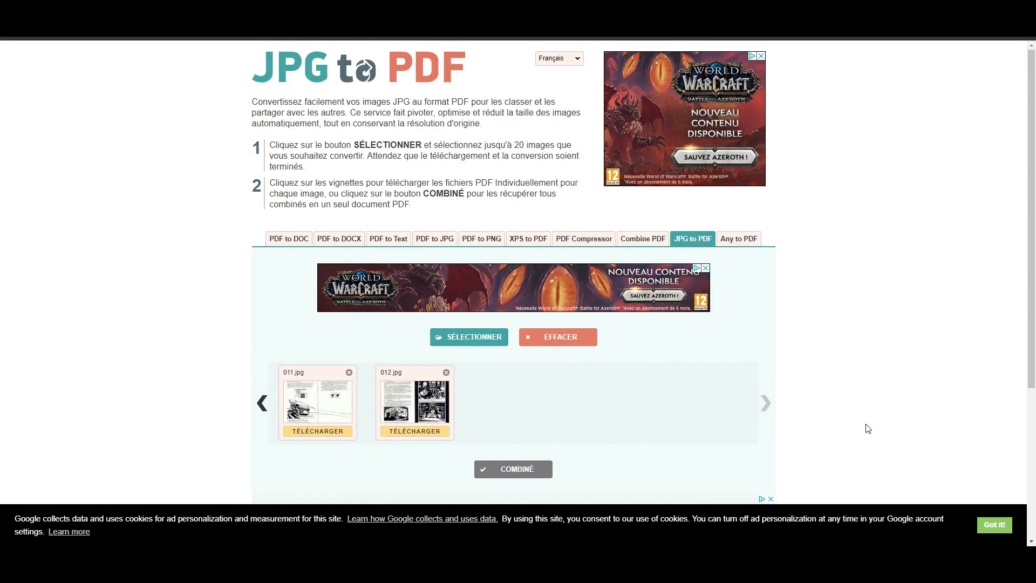